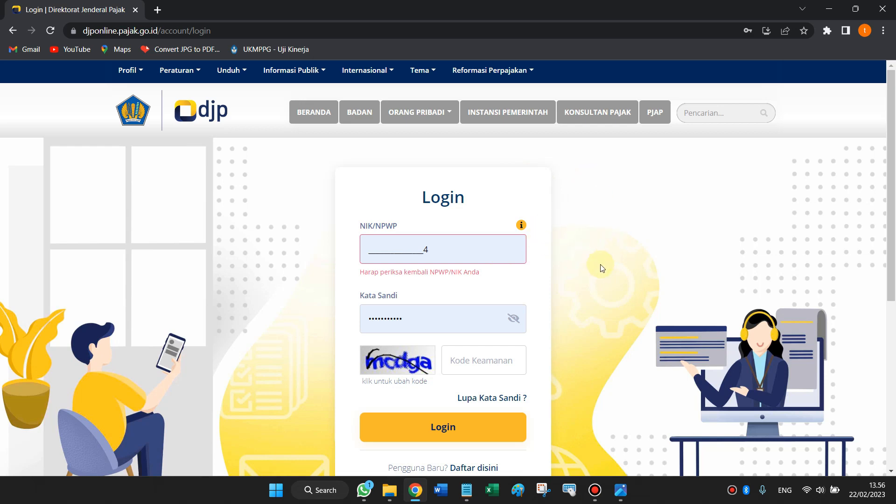
{"action": "scroll", "coordinate": [599, 267], "scroll_direction": "down", "scroll_amount": 1}
{"action": "scroll", "coordinate": [572, 258], "scroll_direction": "up", "scroll_amount": 1}
{"action": "scroll", "coordinate": [601, 250], "scroll_direction": "down", "scroll_amount": 2}
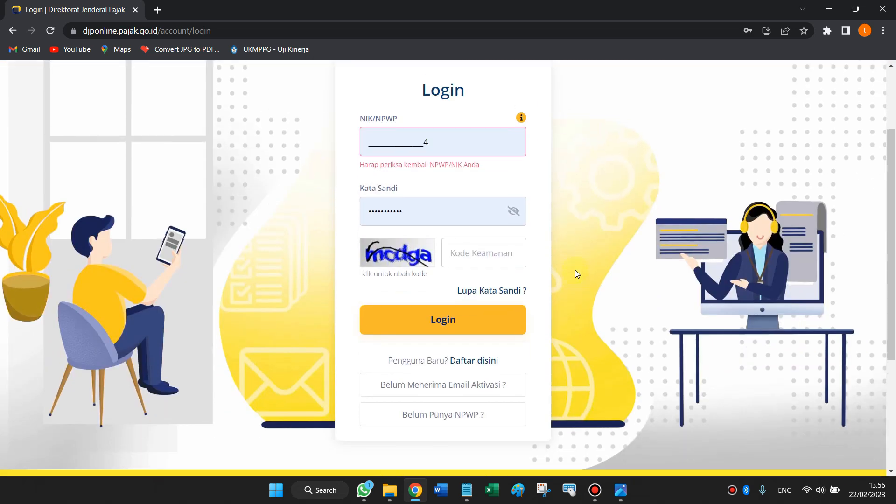
{"action": "scroll", "coordinate": [575, 269], "scroll_direction": "up", "scroll_amount": 2}
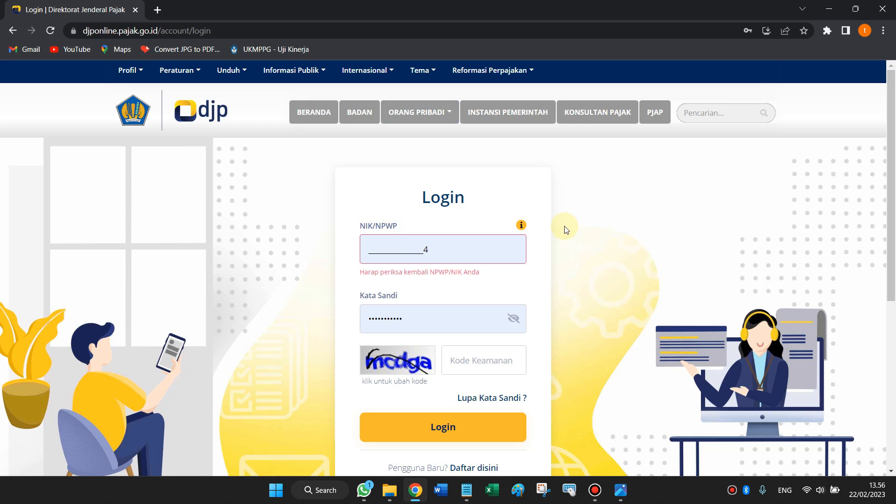
View the Formulir 1721-A2 withholding slip image 1107.jpg and return to the DJP Online login page.
{"action": "left_click", "coordinate": [621, 490]}
{"action": "scroll", "coordinate": [638, 224], "scroll_direction": "up", "scroll_amount": 3}
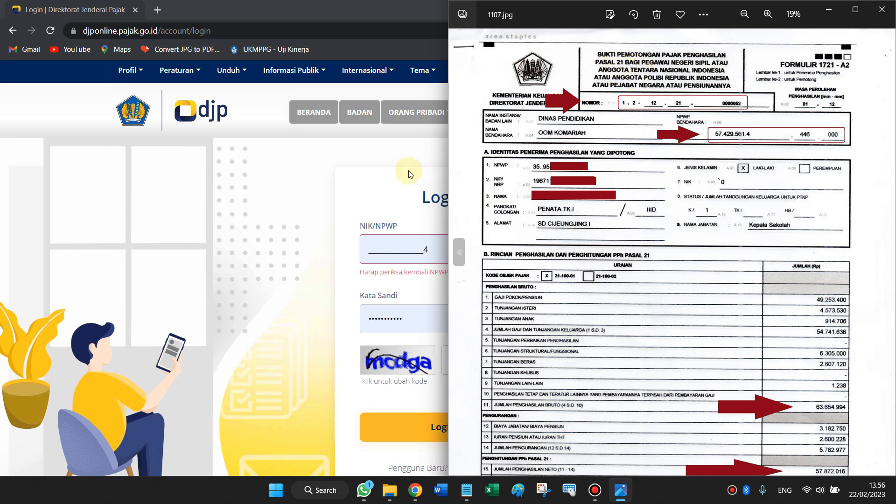
{"action": "left_click", "coordinate": [391, 157]}
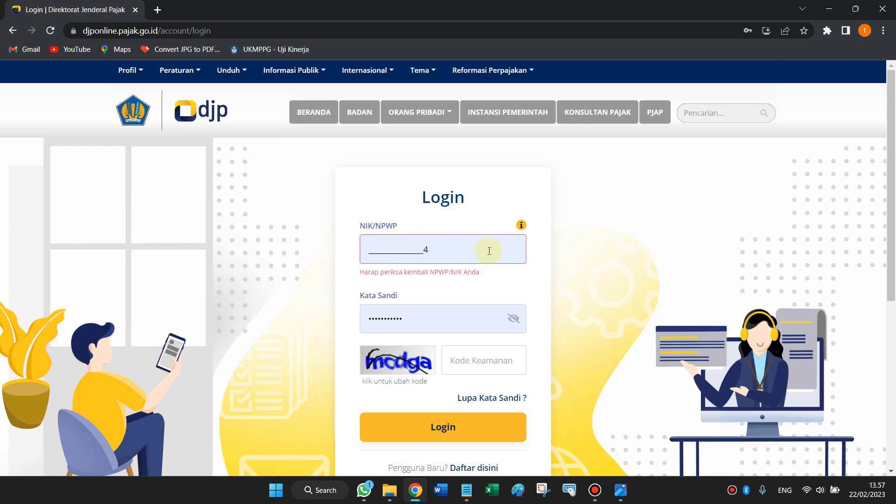
Enter the security code shown in the captcha image and log in to the DJP Online account.
{"action": "scroll", "coordinate": [420, 318], "scroll_direction": "down", "scroll_amount": 1}
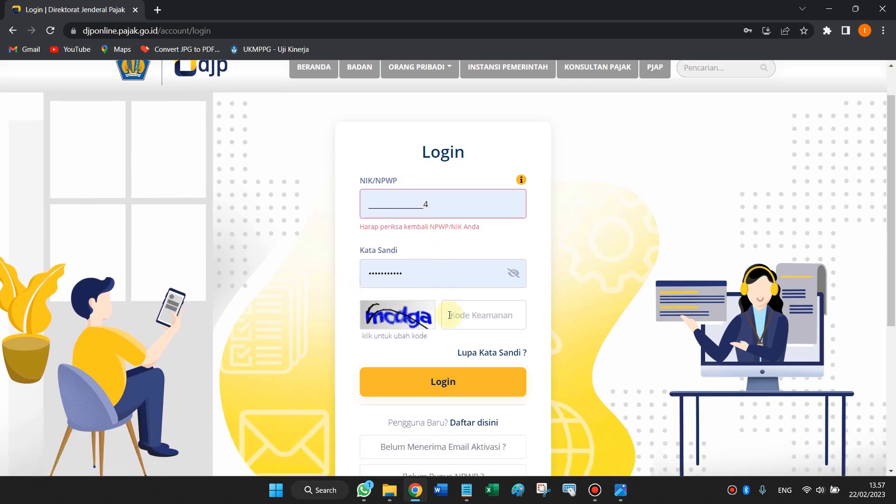
{"action": "scroll", "coordinate": [416, 292], "scroll_direction": "up", "scroll_amount": 1}
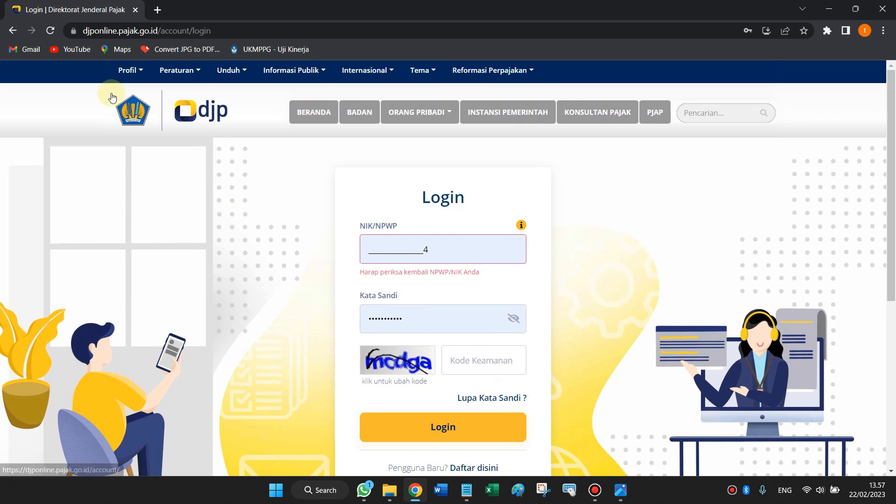
{"action": "left_click", "coordinate": [98, 32]}
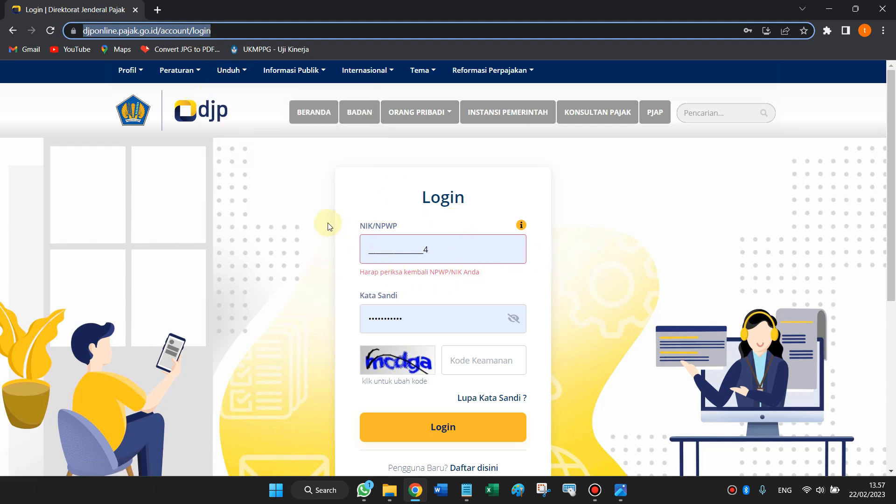
{"action": "left_click", "coordinate": [278, 188]}
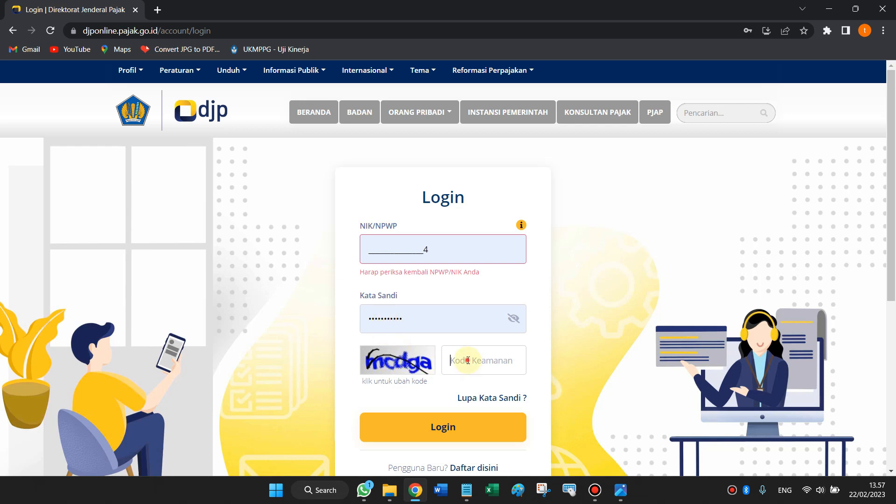
{"action": "left_click", "coordinate": [433, 426]}
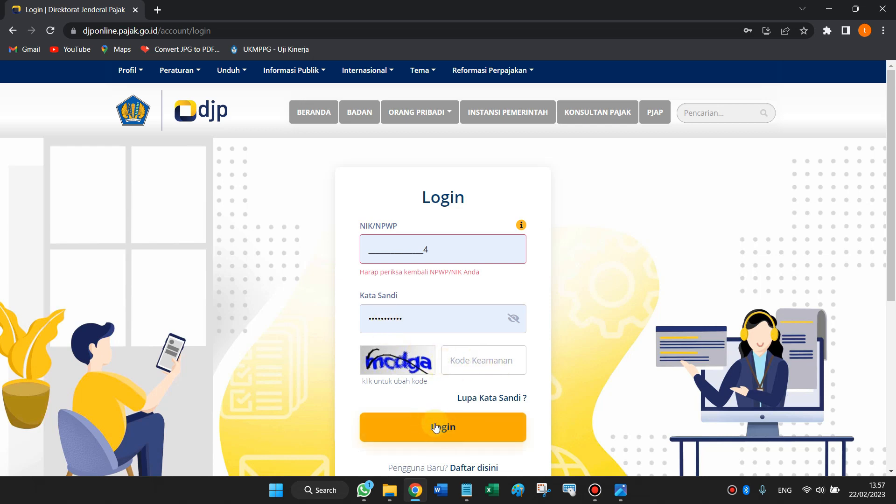
{"action": "type", "text": "mcdga"}
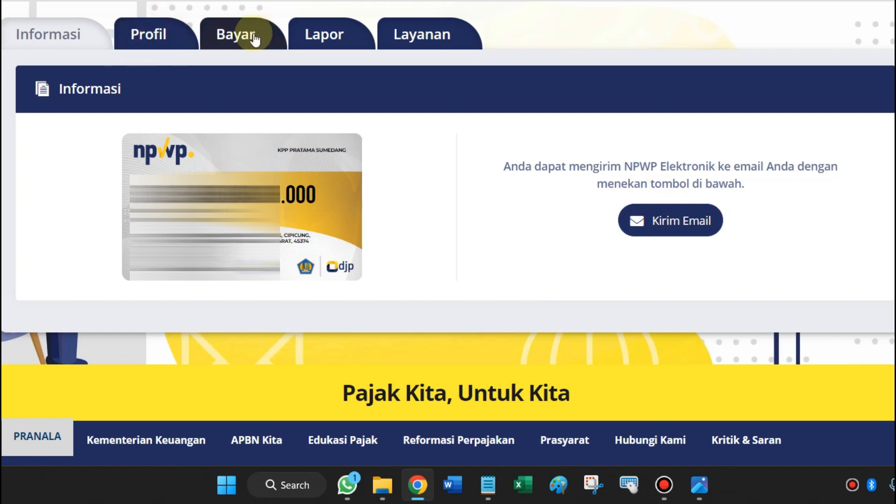
Open the e-Filing service from the Lapor section of the tax account.
{"action": "left_click", "coordinate": [336, 42]}
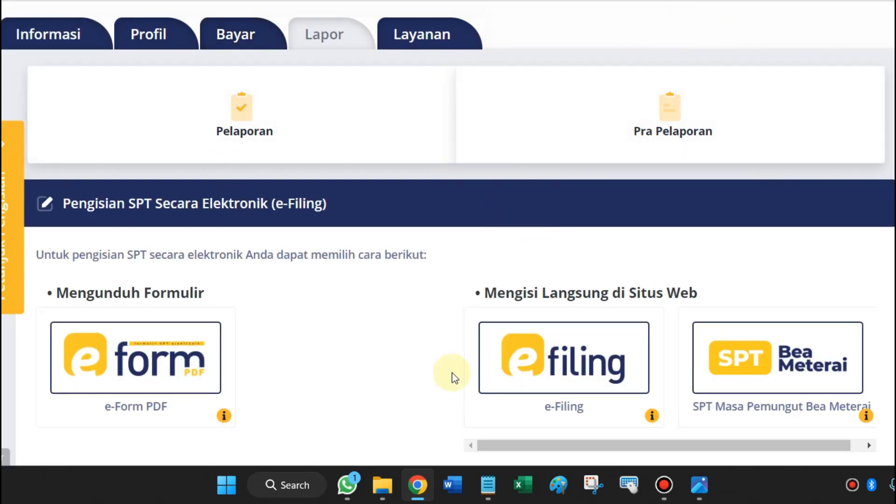
{"action": "scroll", "coordinate": [450, 240], "scroll_direction": "down", "scroll_amount": 2}
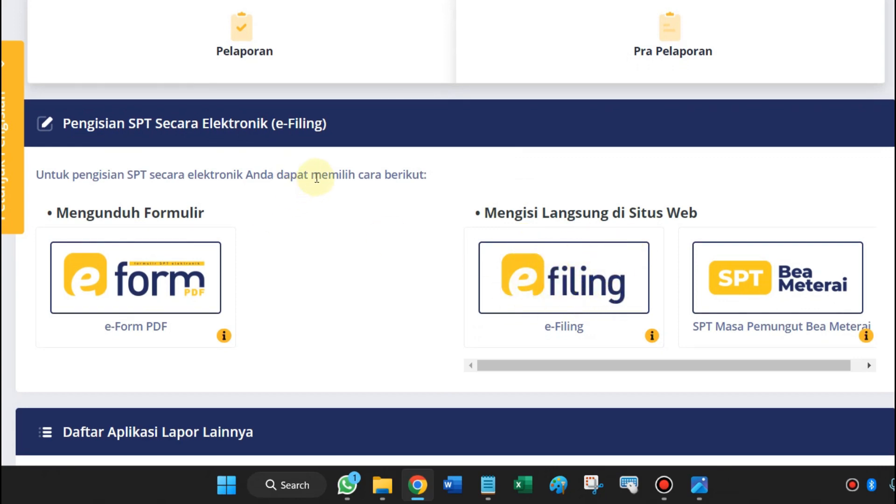
{"action": "left_click", "coordinate": [564, 278]}
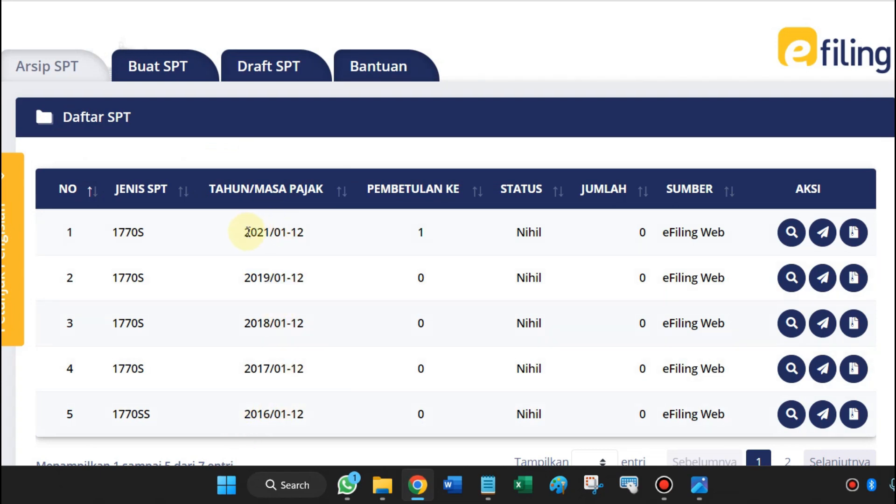
Check the latest archived return's tax period and correction number, and the tax period of the draft return.
{"action": "left_click_drag", "start_coordinate": [248, 232], "coordinate": [352, 239]}
{"action": "double_click", "coordinate": [418, 233]}
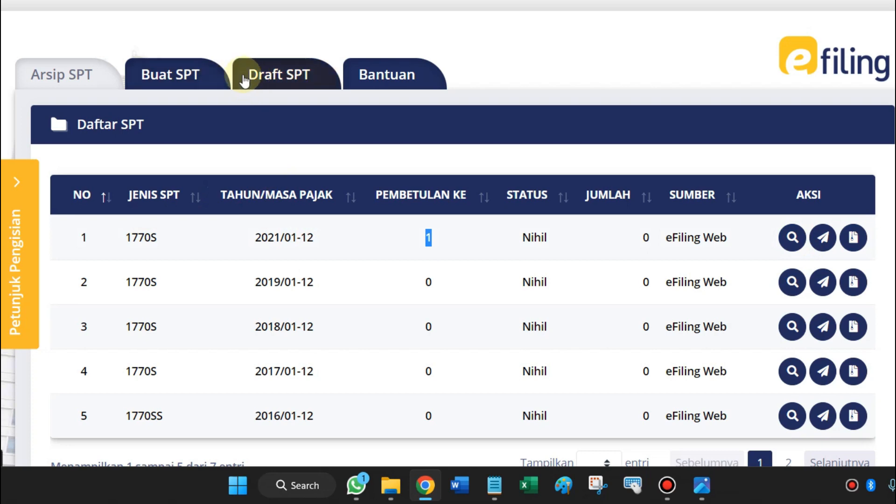
{"action": "left_click", "coordinate": [279, 78]}
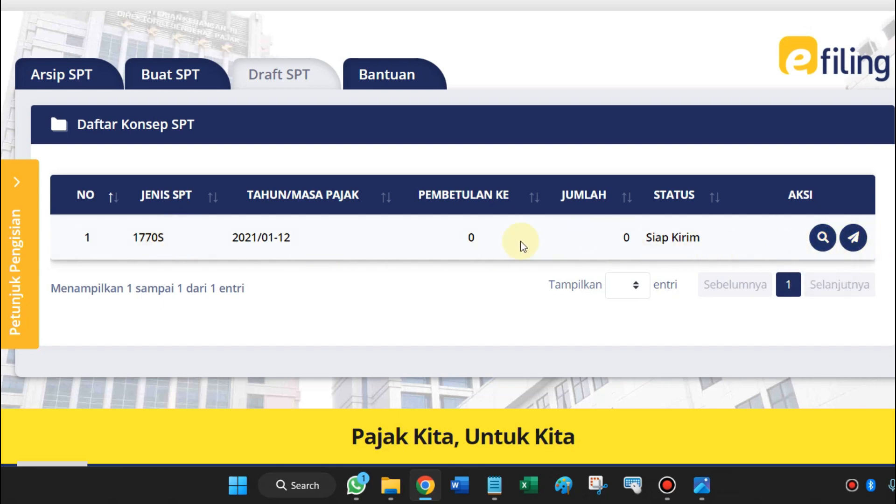
{"action": "left_click_drag", "start_coordinate": [238, 237], "coordinate": [323, 243]}
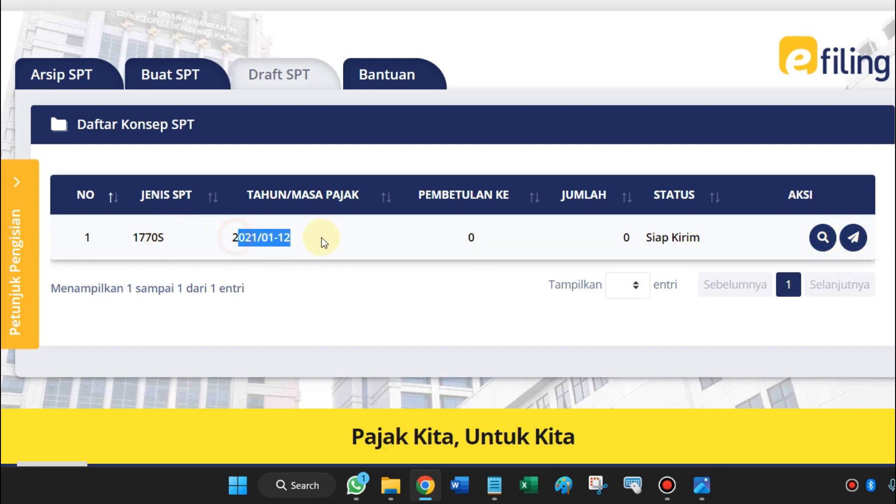
{"action": "left_click", "coordinate": [562, 52]}
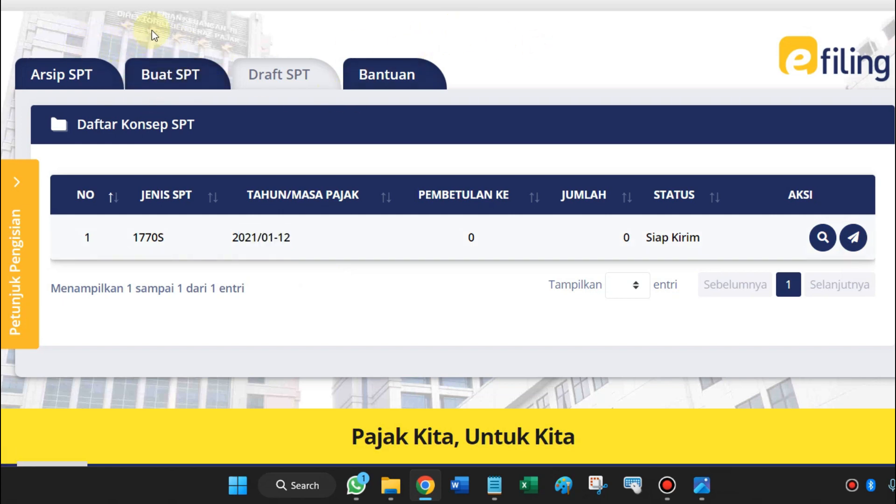
Create an SPT 1770 S in form mode, answering Tidak for business or freelance work and Ya for separate spousal tax obligations.
{"action": "left_click", "coordinate": [173, 75]}
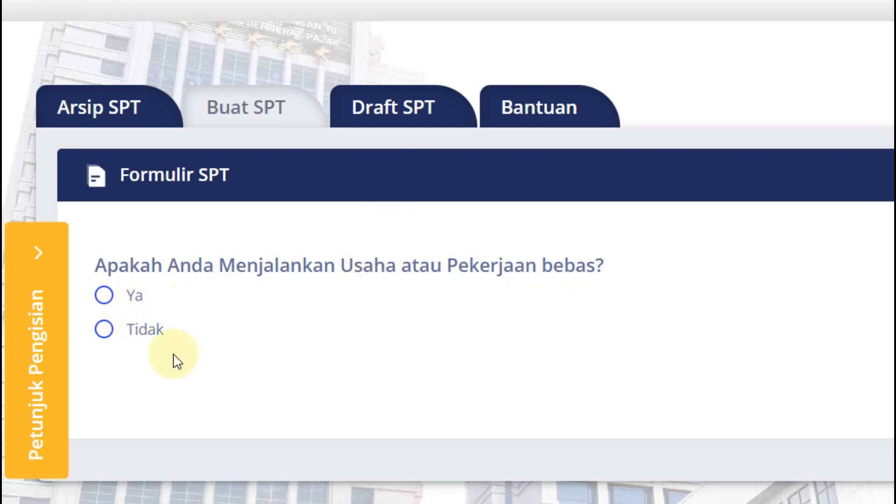
{"action": "left_click", "coordinate": [105, 329]}
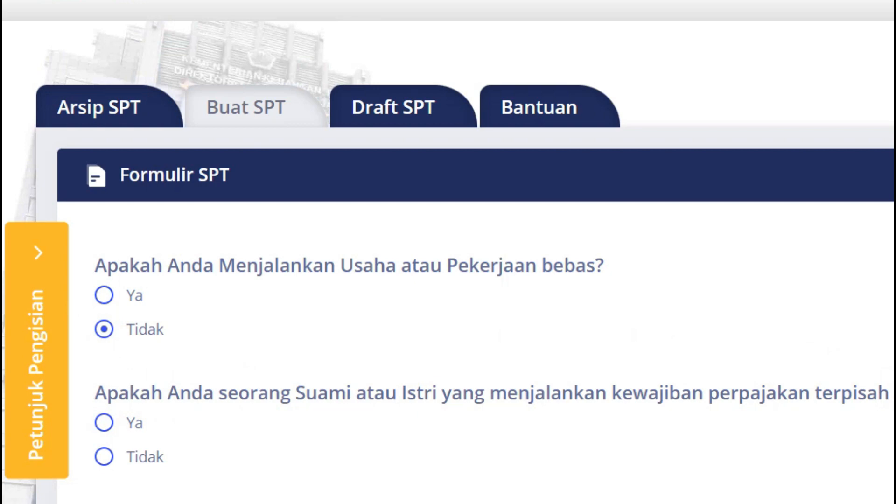
{"action": "left_click", "coordinate": [106, 424]}
{"action": "scroll", "coordinate": [802, 381], "scroll_direction": "down", "scroll_amount": 5}
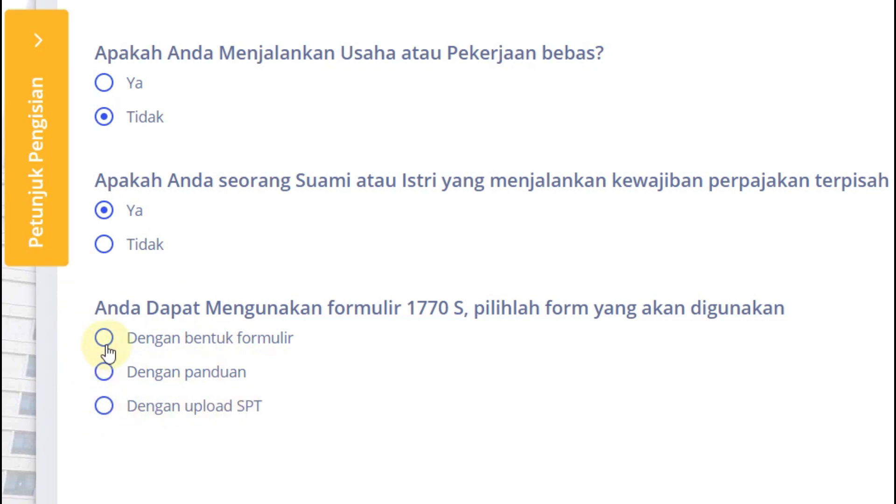
{"action": "left_click", "coordinate": [105, 339]}
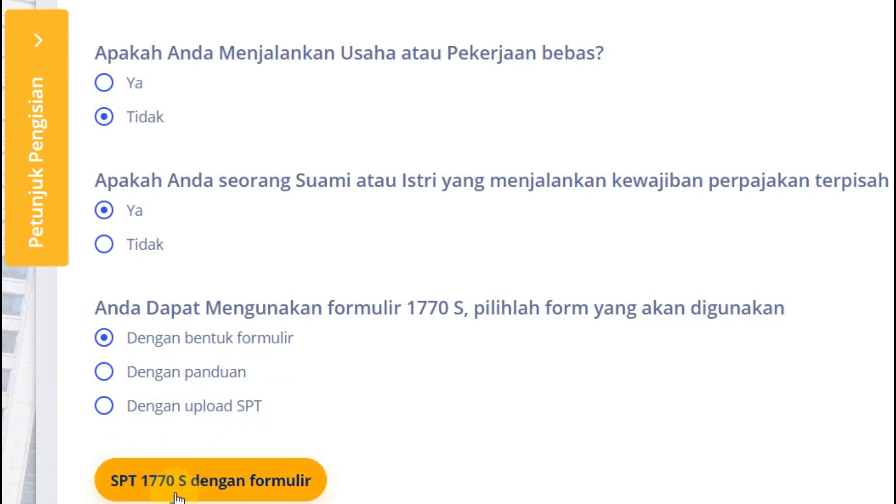
{"action": "left_click", "coordinate": [238, 483]}
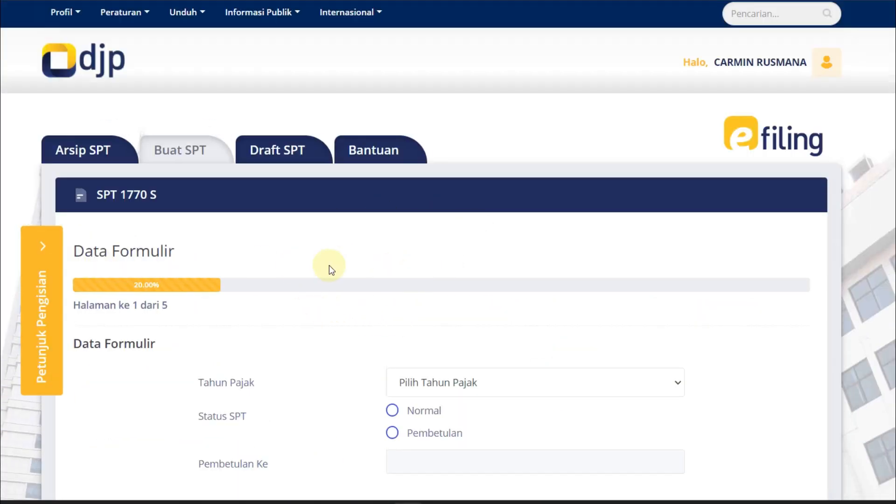
Set Tahun Pajak to 2022 with Status SPT Normal, and continue to Lampiran II.
{"action": "scroll", "coordinate": [328, 265], "scroll_direction": "down", "scroll_amount": 2}
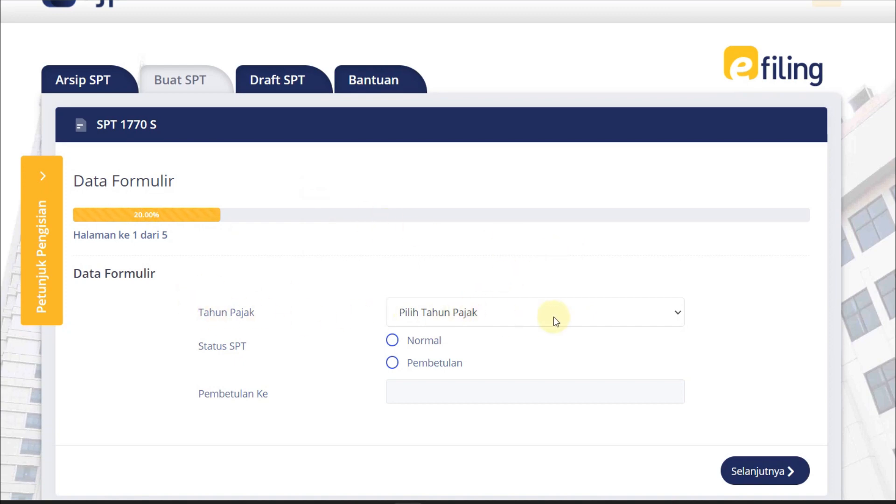
{"action": "left_click", "coordinate": [500, 311]}
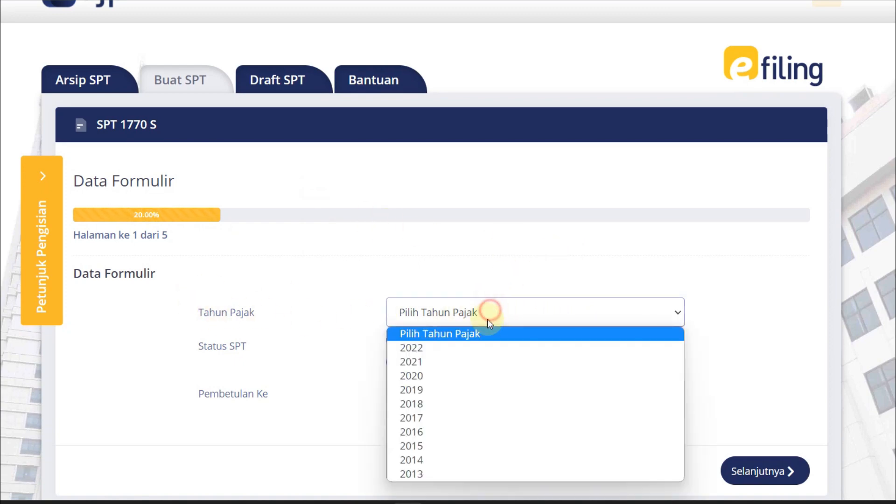
{"action": "left_click", "coordinate": [440, 351]}
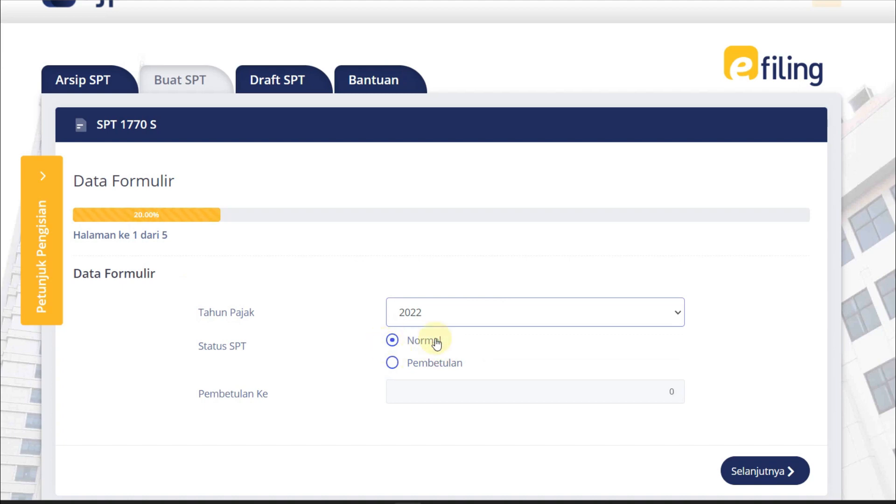
{"action": "scroll", "coordinate": [411, 326], "scroll_direction": "down", "scroll_amount": 2}
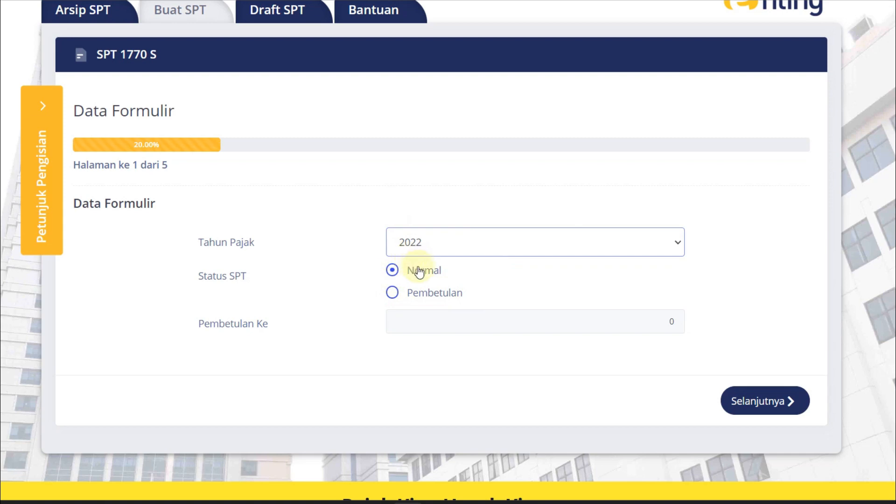
{"action": "left_click", "coordinate": [391, 294]}
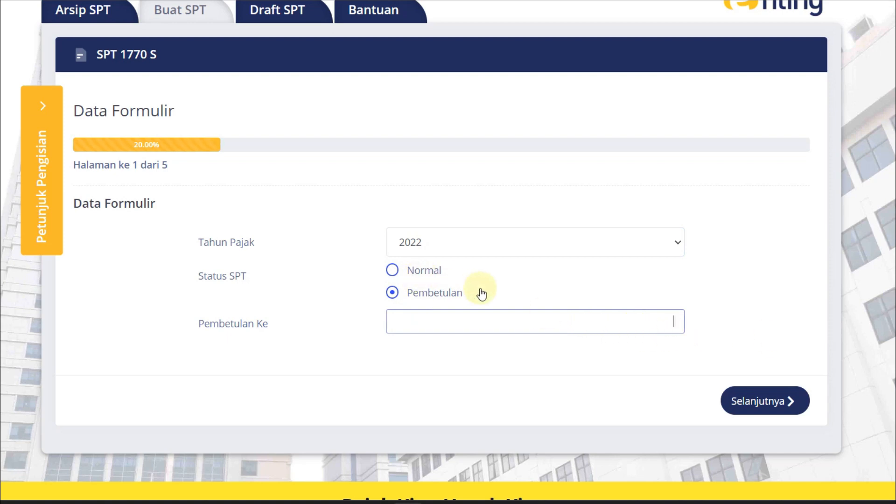
{"action": "left_click", "coordinate": [393, 270]}
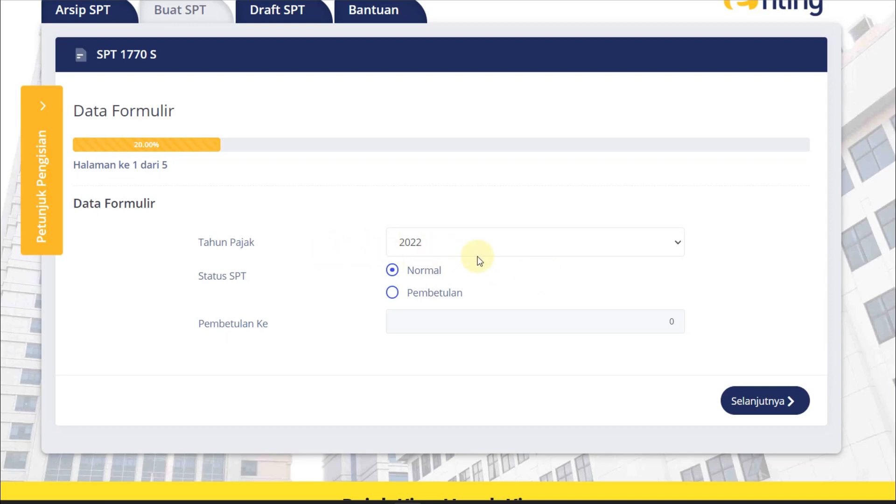
{"action": "left_click", "coordinate": [771, 402]}
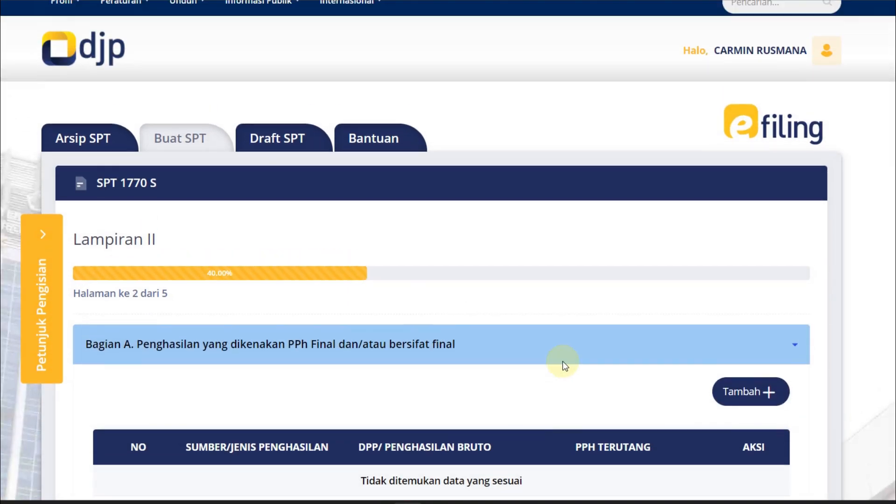
Start a new Bagian A final-income entry with the source "6. Honorarium Atas Beban APBD/APBN".
{"action": "scroll", "coordinate": [334, 320], "scroll_direction": "down", "scroll_amount": 3}
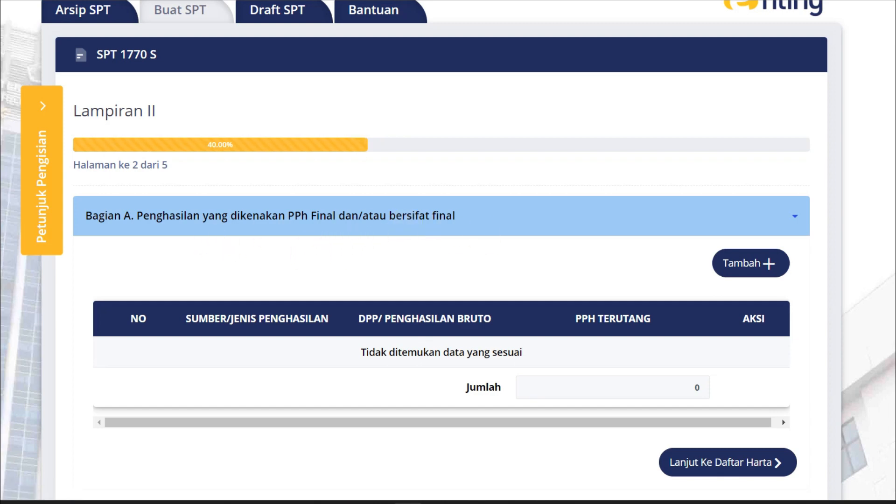
{"action": "left_click", "coordinate": [749, 272]}
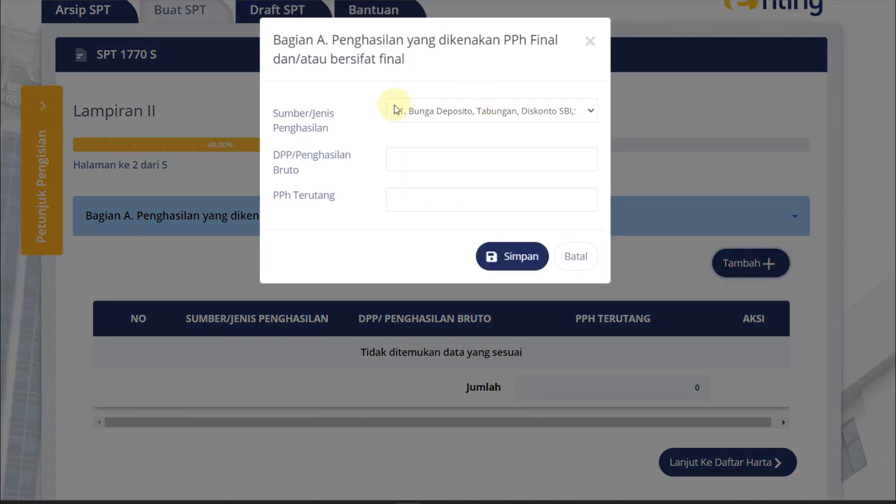
{"action": "left_click", "coordinate": [482, 117]}
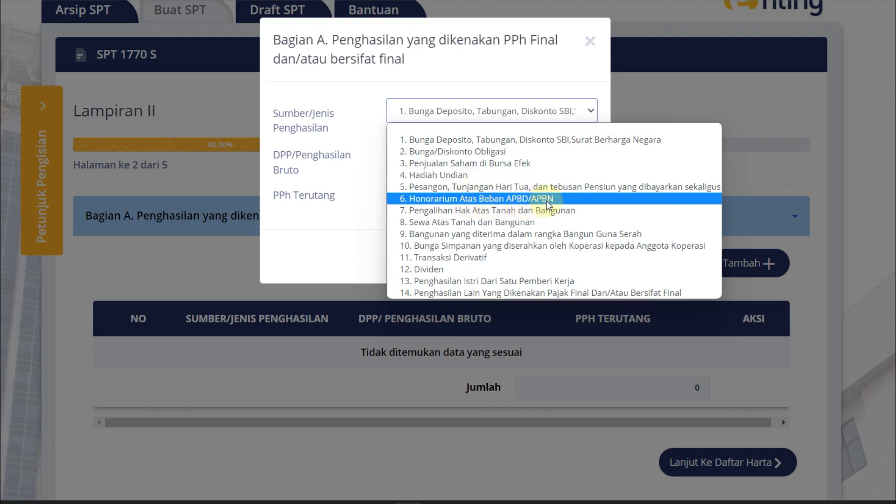
{"action": "left_click", "coordinate": [547, 200]}
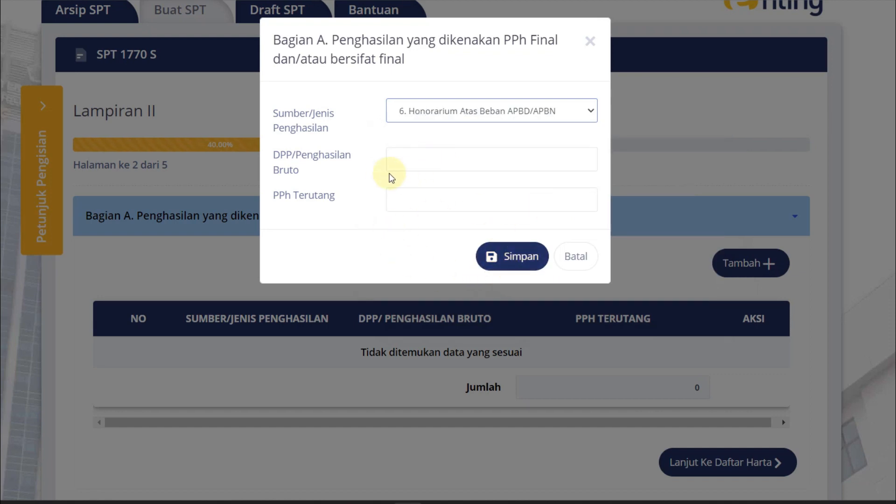
Open the Formulir 1721-A2 slip and examine the Jumlah Penghasilan Bruto amount on row 11.
{"action": "left_click", "coordinate": [428, 162]}
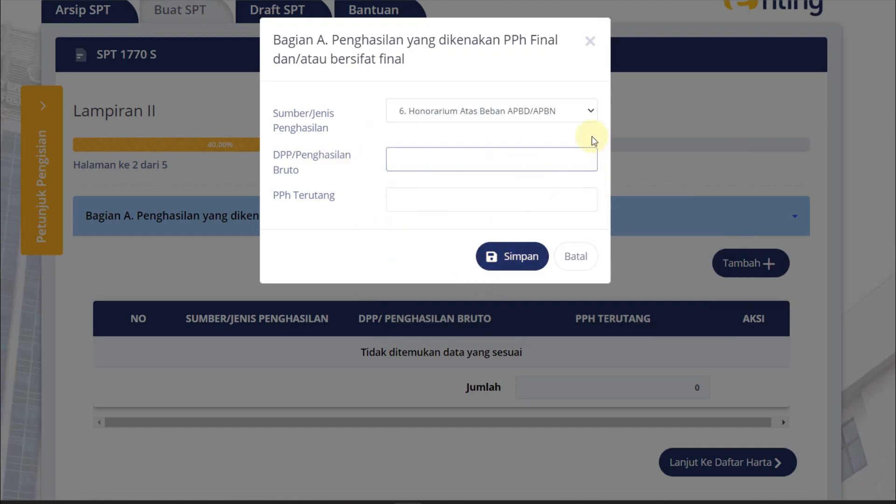
{"action": "mouse_move", "coordinate": [650, 500]}
{"action": "left_click", "coordinate": [648, 448]}
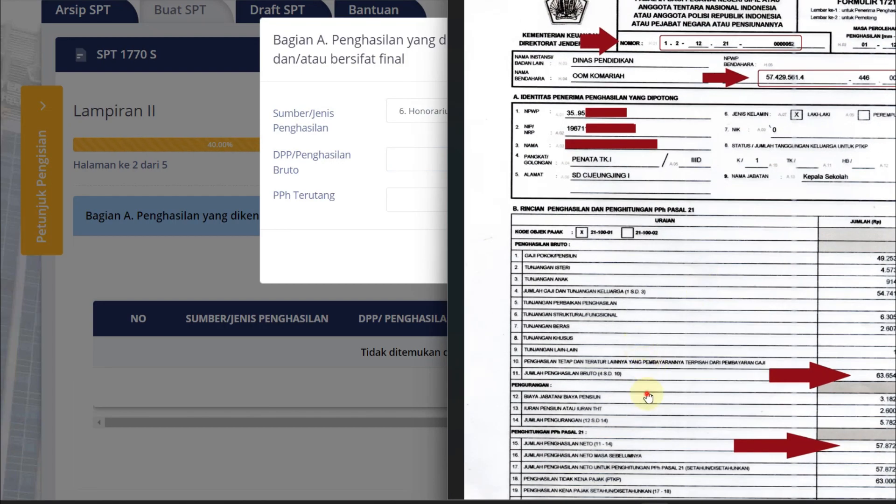
{"action": "left_click_drag", "start_coordinate": [647, 395], "coordinate": [643, 293]}
{"action": "scroll", "coordinate": [635, 326], "scroll_direction": "up", "scroll_amount": 2}
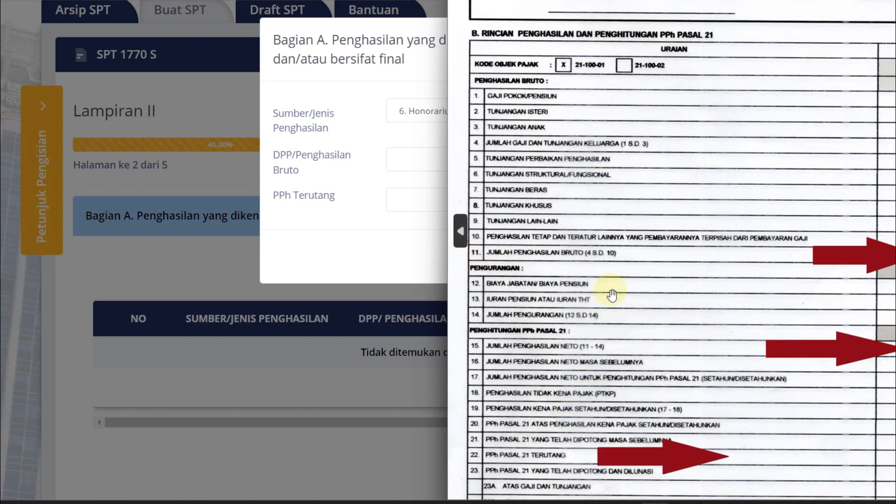
{"action": "scroll", "coordinate": [612, 294], "scroll_direction": "up", "scroll_amount": 2}
{"action": "left_click_drag", "start_coordinate": [524, 255], "coordinate": [610, 281]}
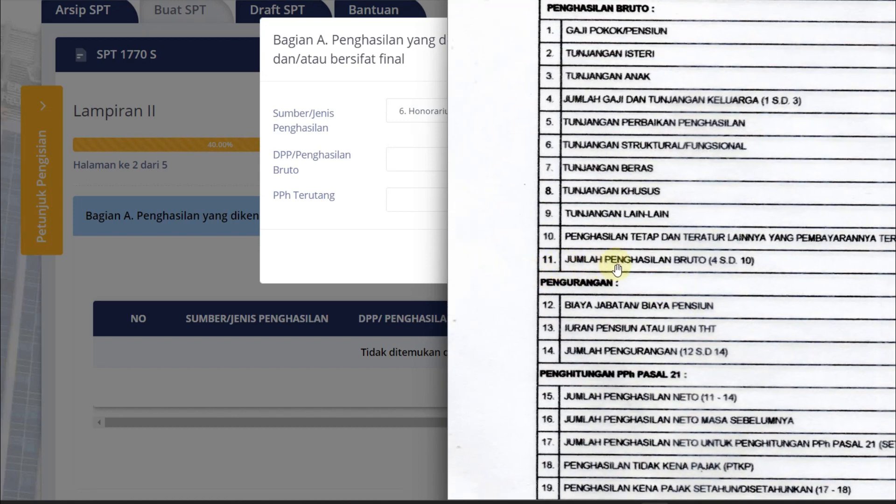
{"action": "left_click_drag", "start_coordinate": [792, 283], "coordinate": [600, 280]}
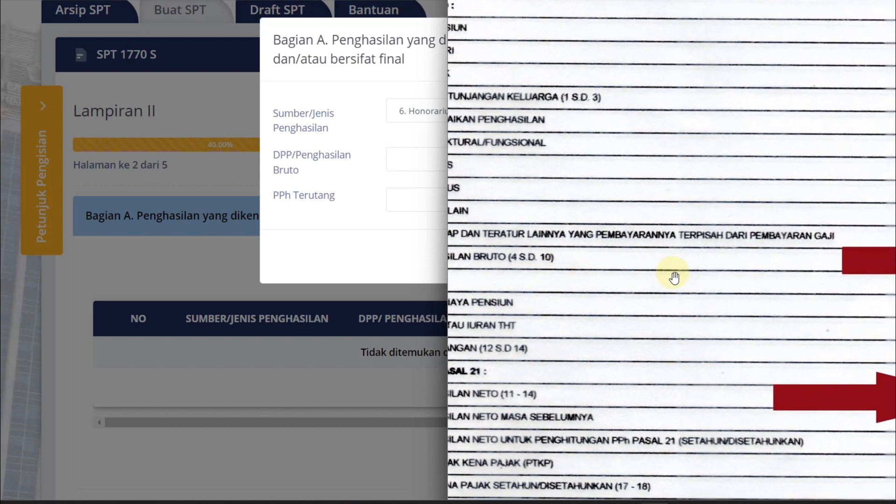
{"action": "left_click_drag", "start_coordinate": [787, 297], "coordinate": [587, 295]}
{"action": "left_click_drag", "start_coordinate": [865, 298], "coordinate": [815, 298]}
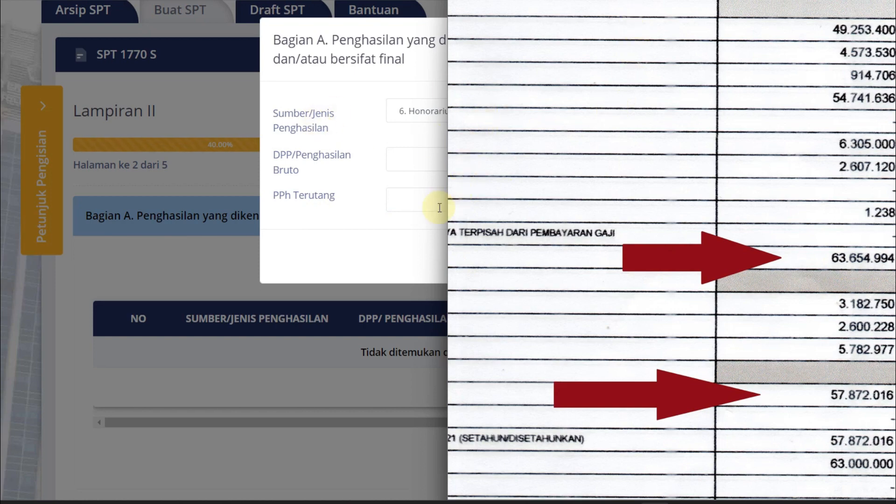
Arrange the tax form beside the slip and set DPP/Penghasilan Bruto to 63.654.994.
{"action": "key", "text": "super+Left"}
{"action": "key", "text": "super+Right"}
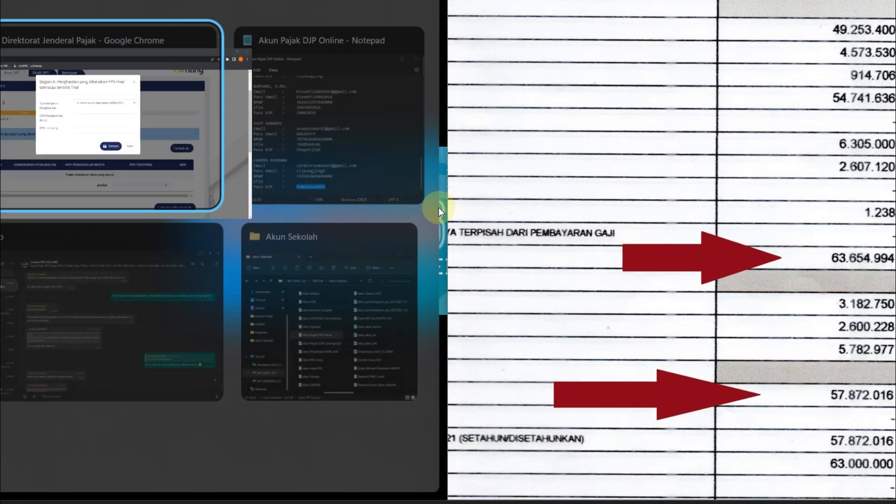
{"action": "left_click", "coordinate": [176, 198]}
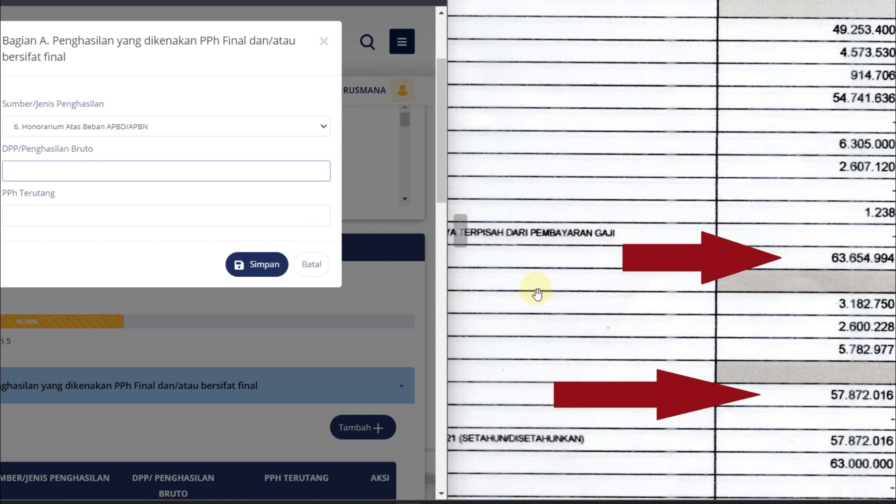
{"action": "left_click_drag", "start_coordinate": [450, 172], "coordinate": [609, 174]}
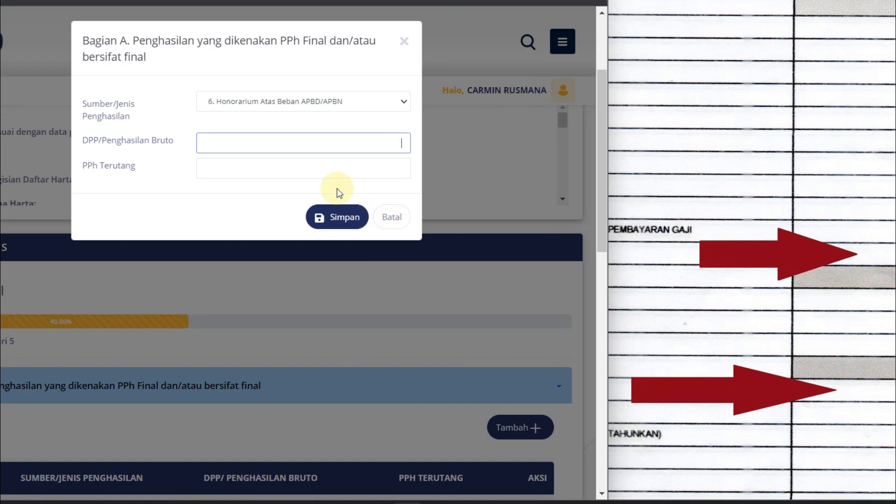
{"action": "left_click", "coordinate": [281, 151]}
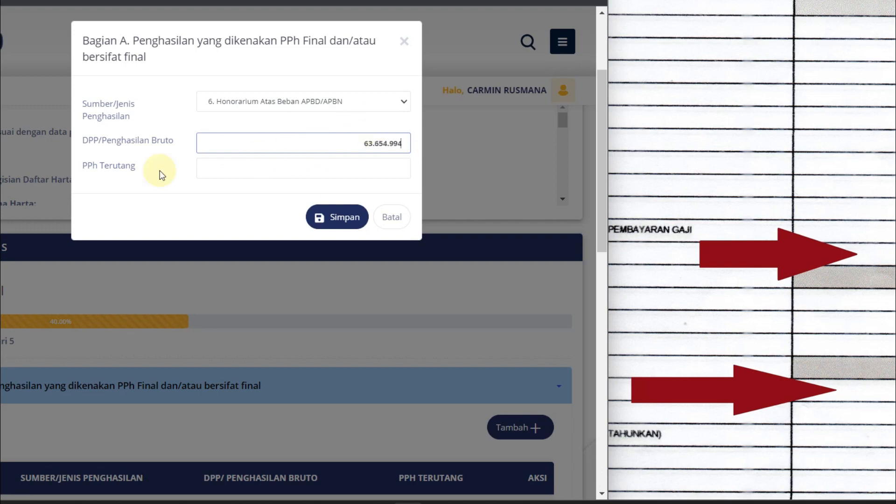
Examine row 22, PPh Pasal 21 Terutang, on the Formulir 1721-A2 slip for the PPh Terutang amount.
{"action": "left_click", "coordinate": [244, 175]}
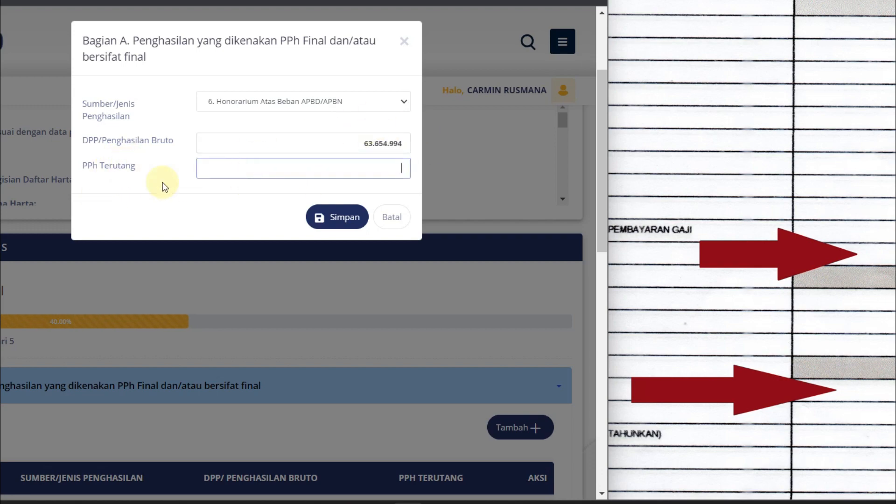
{"action": "scroll", "coordinate": [801, 231], "scroll_direction": "down", "scroll_amount": 2}
{"action": "scroll", "coordinate": [800, 231], "scroll_direction": "down", "scroll_amount": 3}
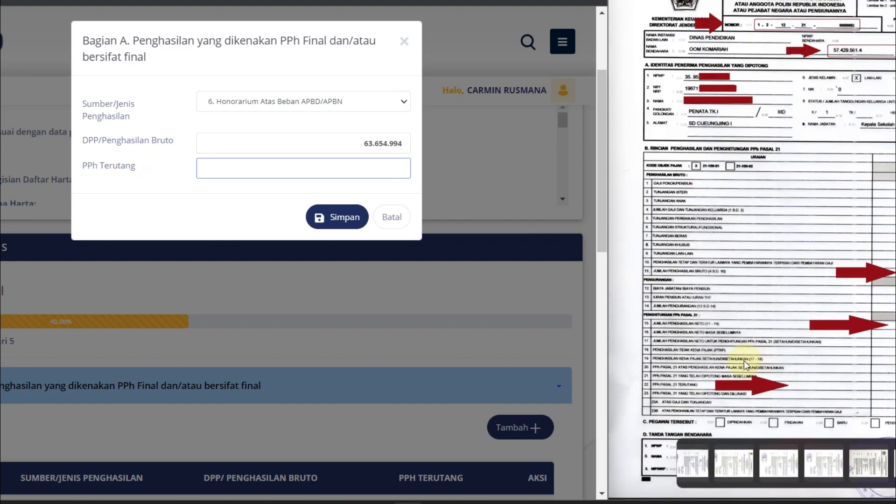
{"action": "left_click", "coordinate": [746, 336]}
{"action": "scroll", "coordinate": [682, 398], "scroll_direction": "up", "scroll_amount": 5}
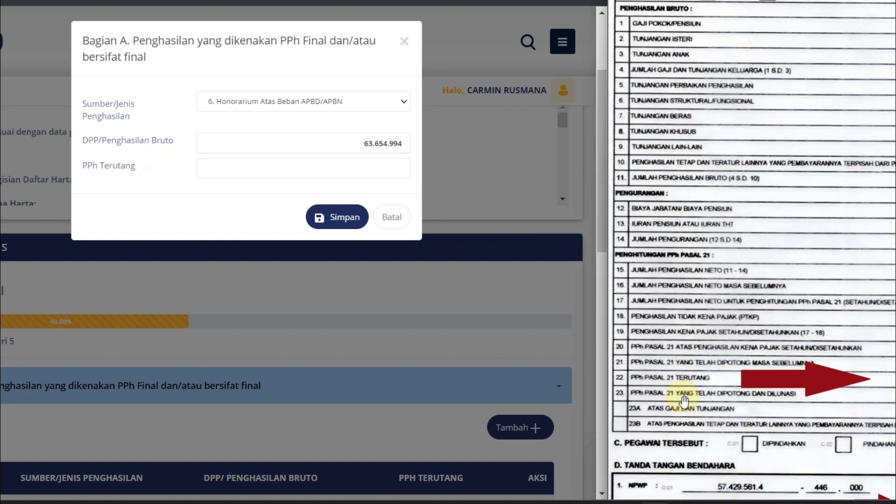
{"action": "left_click_drag", "start_coordinate": [650, 379], "coordinate": [686, 378]}
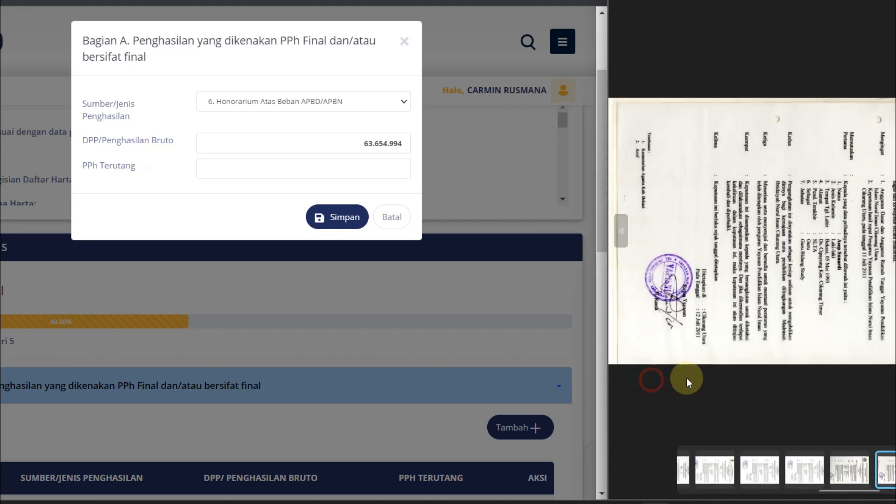
{"action": "left_click", "coordinate": [888, 466]}
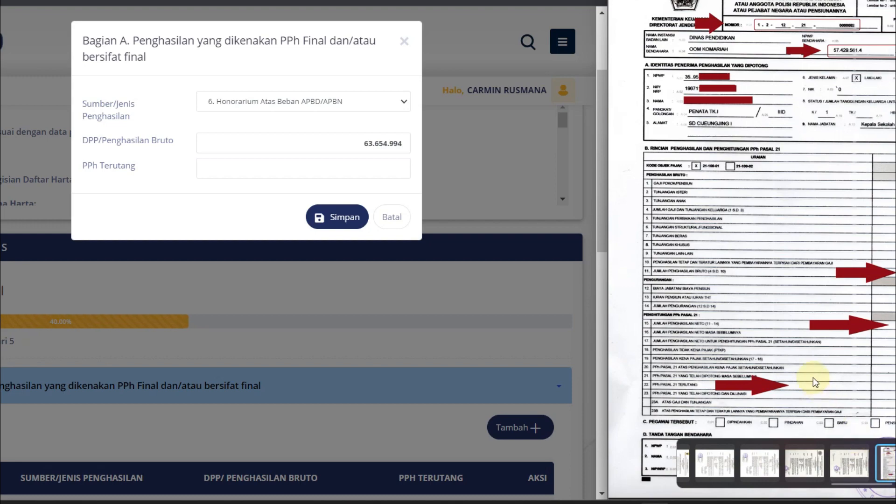
{"action": "scroll", "coordinate": [814, 381], "scroll_direction": "up", "scroll_amount": 5}
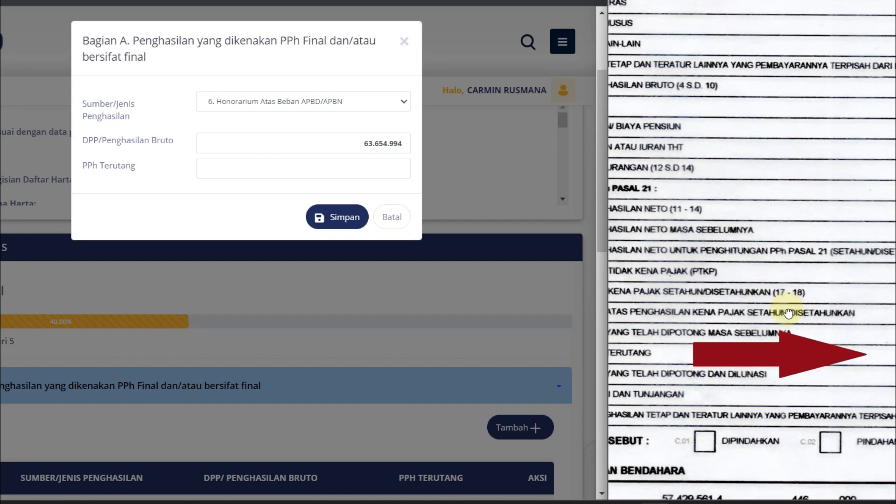
{"action": "scroll", "coordinate": [787, 313], "scroll_direction": "down", "scroll_amount": 2}
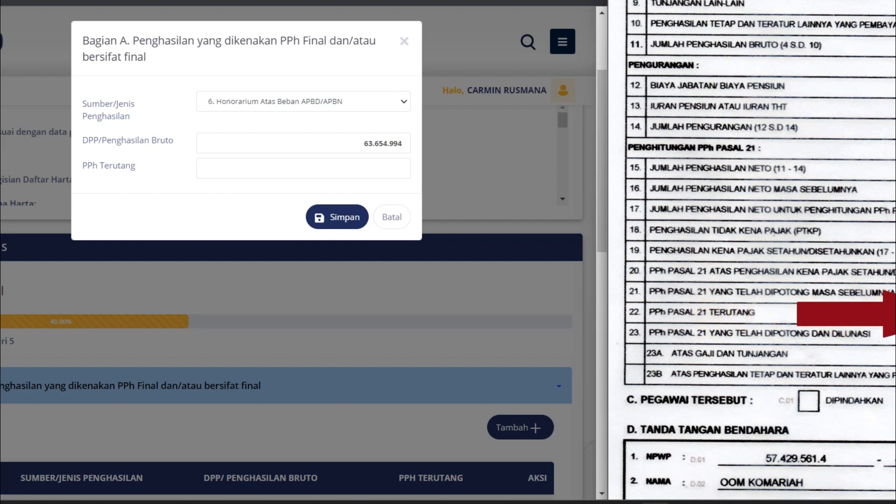
{"action": "key", "text": "Right"}
{"action": "left_click", "coordinate": [850, 463]}
{"action": "scroll", "coordinate": [890, 386], "scroll_direction": "up", "scroll_amount": 2}
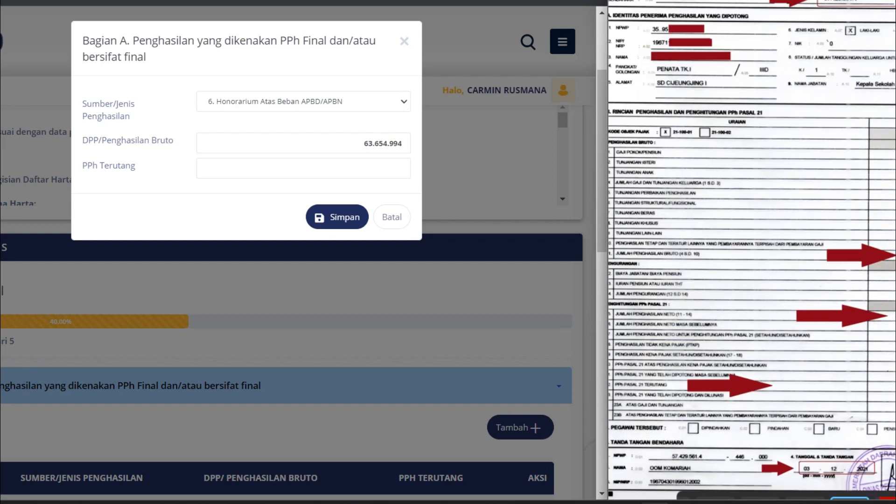
{"action": "scroll", "coordinate": [889, 393], "scroll_direction": "up", "scroll_amount": 2}
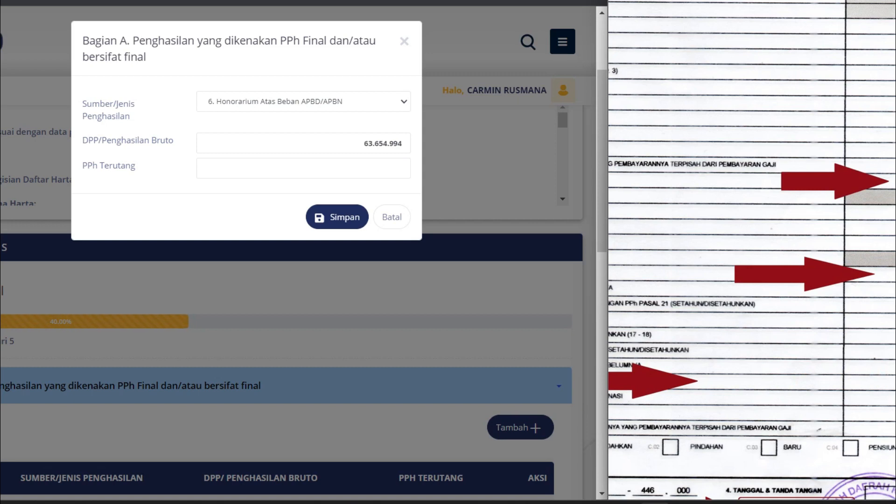
Set PPh Terutang to 0 and save the Bagian A final-income entry.
{"action": "left_click", "coordinate": [383, 166]}
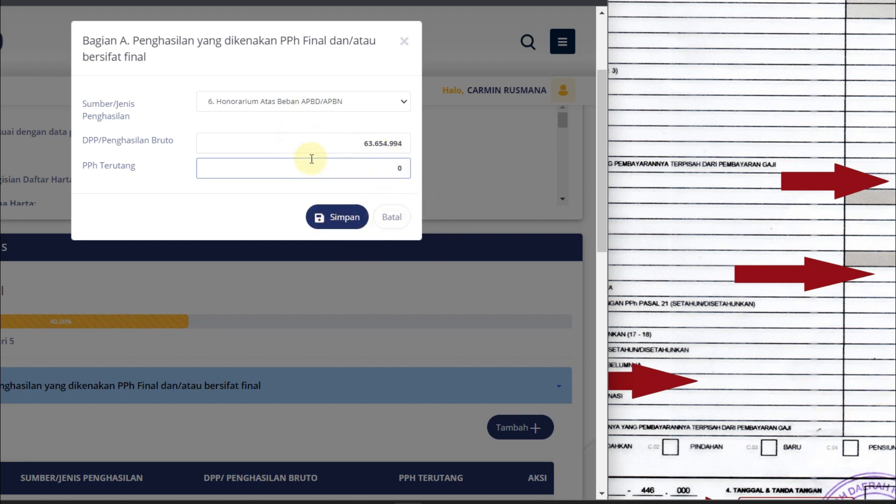
{"action": "left_click", "coordinate": [343, 218]}
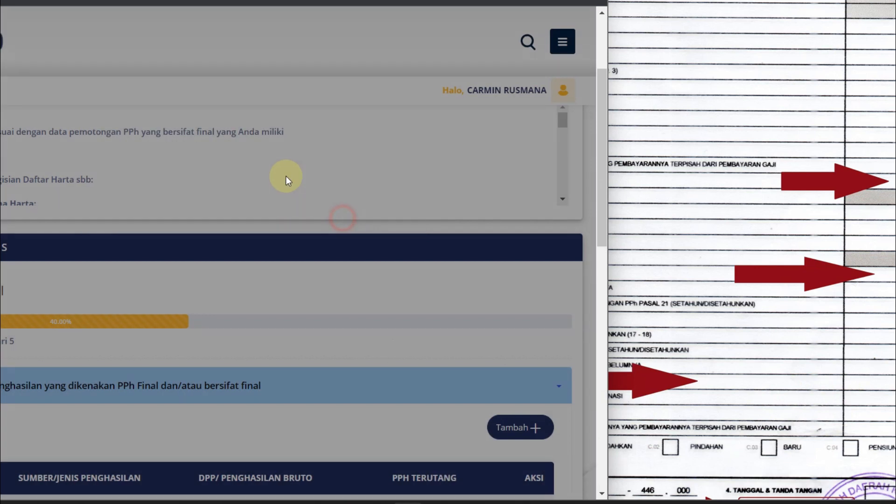
Continue to Bagian B, Harta Pada Akhir Tahun, and load the assets from last year's SPT.
{"action": "scroll", "coordinate": [287, 258], "scroll_direction": "down", "scroll_amount": 2}
{"action": "scroll", "coordinate": [188, 215], "scroll_direction": "up", "scroll_amount": 4}
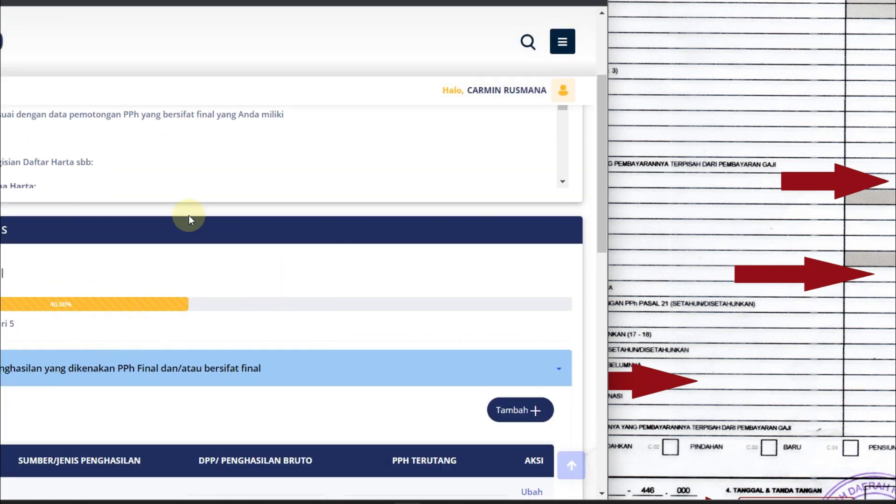
{"action": "scroll", "coordinate": [156, 226], "scroll_direction": "down", "scroll_amount": 4}
{"action": "scroll", "coordinate": [461, 226], "scroll_direction": "down", "scroll_amount": 2}
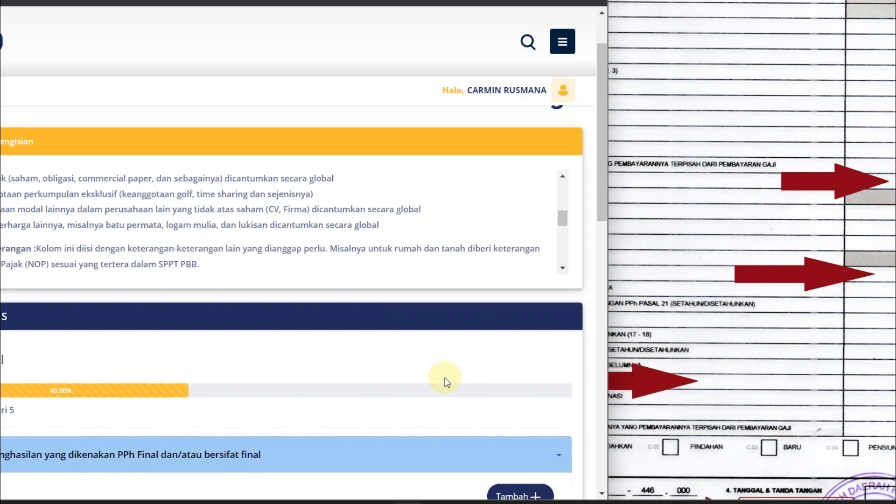
{"action": "scroll", "coordinate": [444, 377], "scroll_direction": "down", "scroll_amount": 7}
{"action": "scroll", "coordinate": [278, 338], "scroll_direction": "down", "scroll_amount": 1}
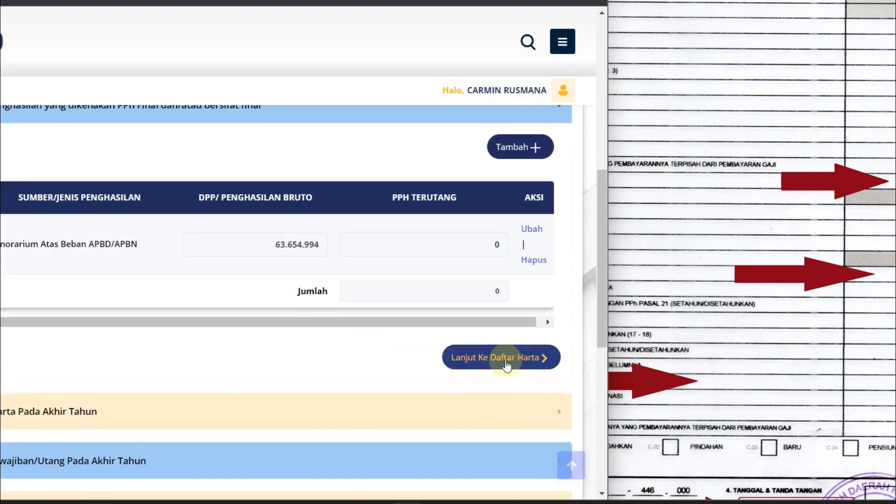
{"action": "left_click", "coordinate": [498, 363]}
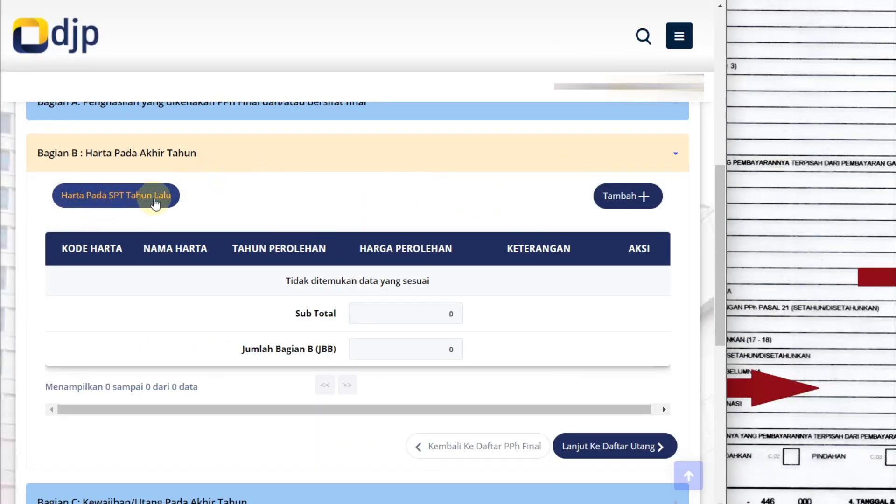
{"action": "left_click", "coordinate": [154, 198]}
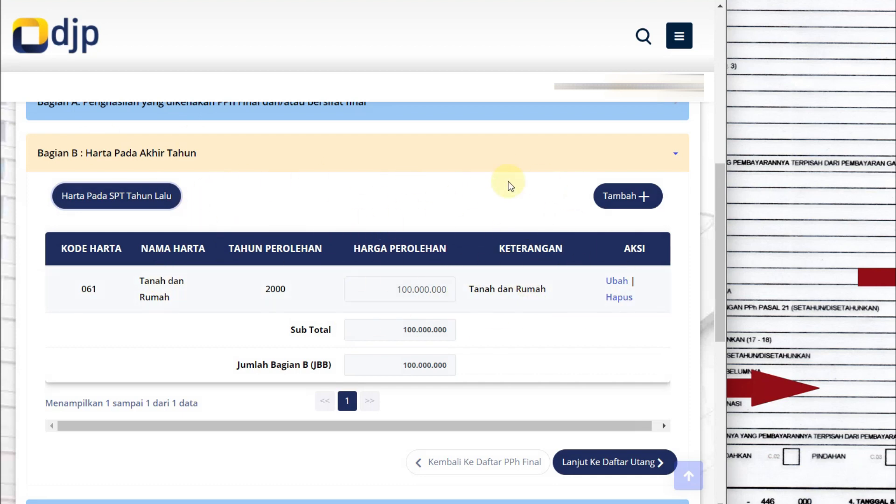
Start a new Bagian B asset with Kode Harta "061-Tanah dan/atau bangunan untuk tempat tinggal" and Nama Harta "Tanah dan Rumah".
{"action": "scroll", "coordinate": [407, 279], "scroll_direction": "down", "scroll_amount": 1}
{"action": "scroll", "coordinate": [407, 279], "scroll_direction": "up", "scroll_amount": 1}
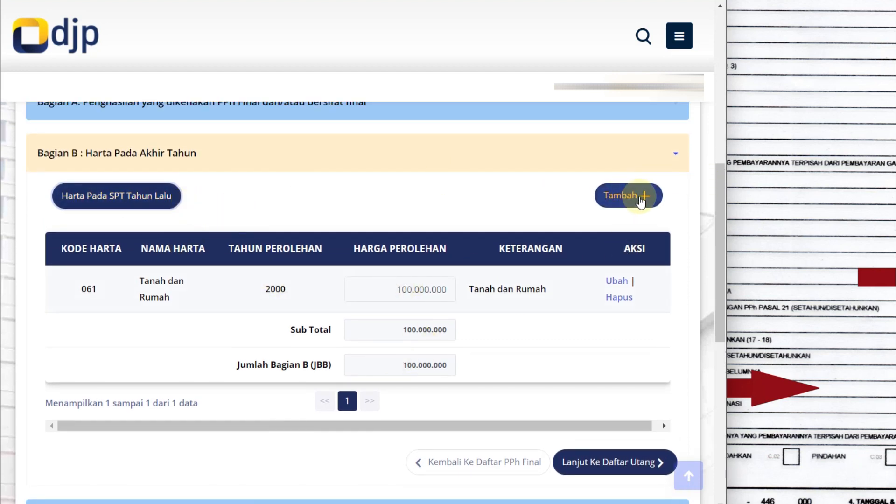
{"action": "left_click", "coordinate": [640, 199]}
{"action": "left_click", "coordinate": [386, 80]}
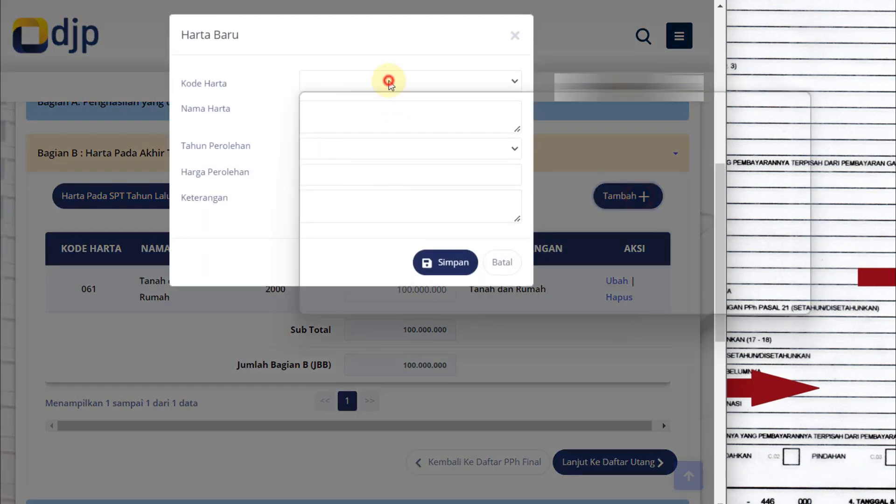
{"action": "scroll", "coordinate": [386, 182], "scroll_direction": "down", "scroll_amount": 6}
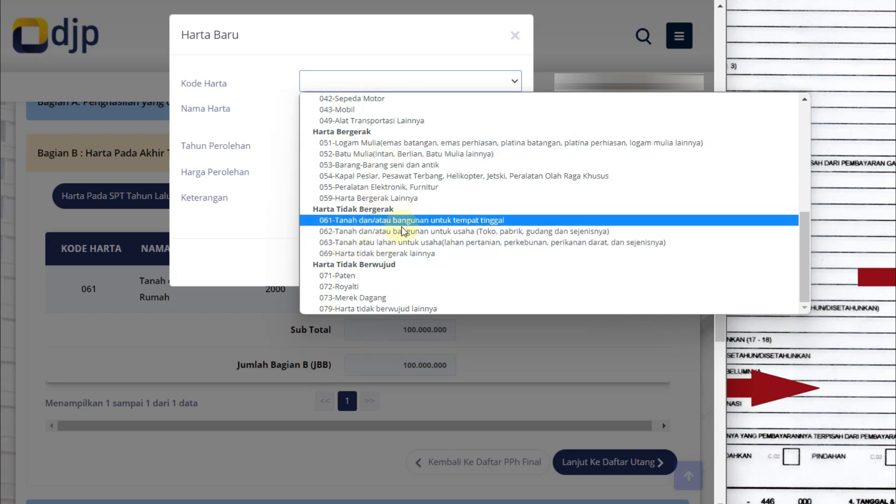
{"action": "left_click", "coordinate": [511, 224]}
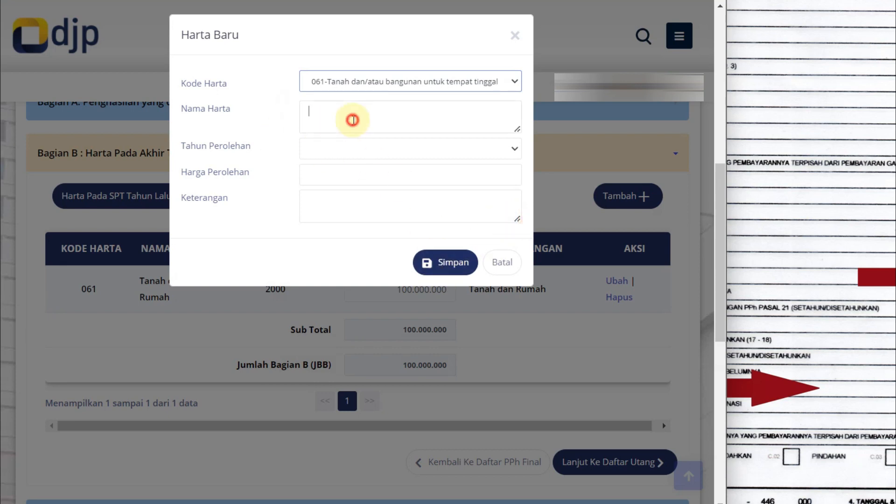
{"action": "left_click", "coordinate": [353, 119]}
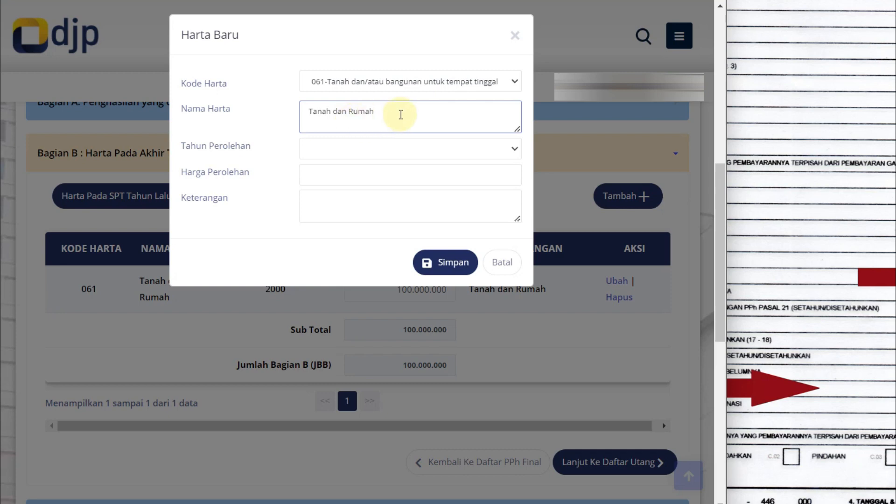
Set the new asset's Tahun Perolehan to 2010, Harga Perolehan to 100.000.000 and Keterangan to "Tanah dan Rumah".
{"action": "left_click", "coordinate": [322, 150]}
{"action": "scroll", "coordinate": [340, 324], "scroll_direction": "down", "scroll_amount": 13}
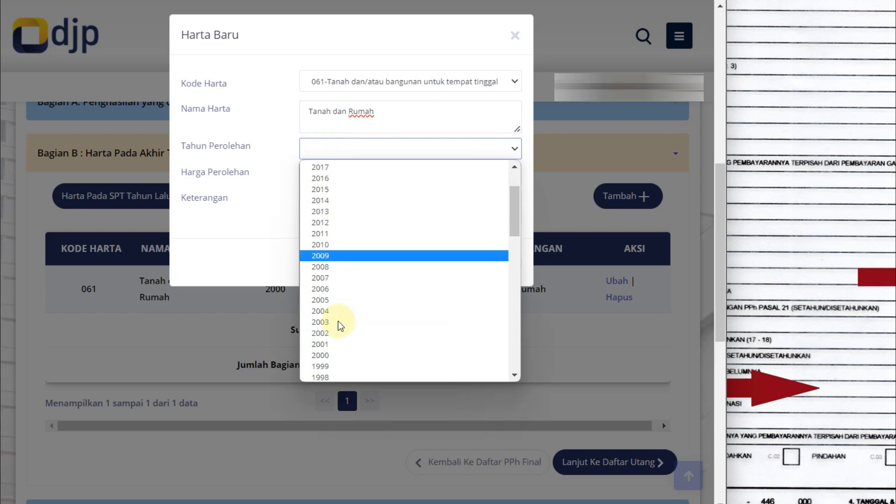
{"action": "scroll", "coordinate": [344, 286], "scroll_direction": "up", "scroll_amount": 13}
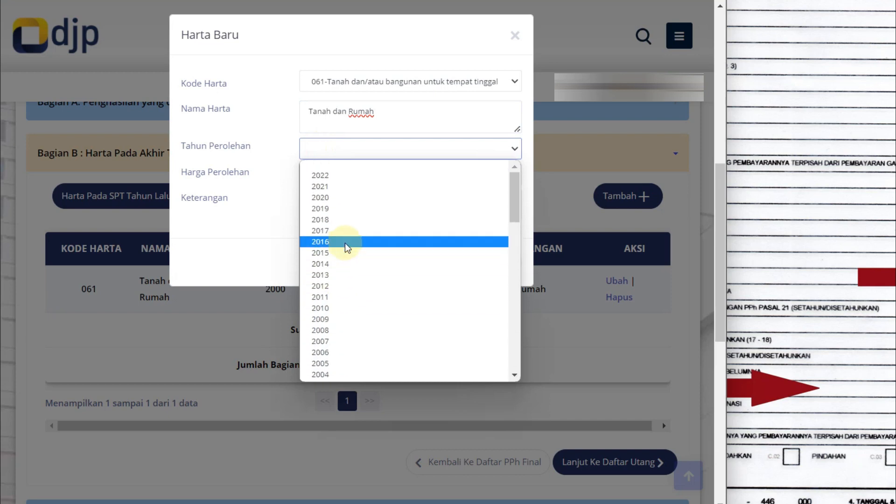
{"action": "left_click", "coordinate": [327, 307]}
{"action": "left_click", "coordinate": [342, 170]}
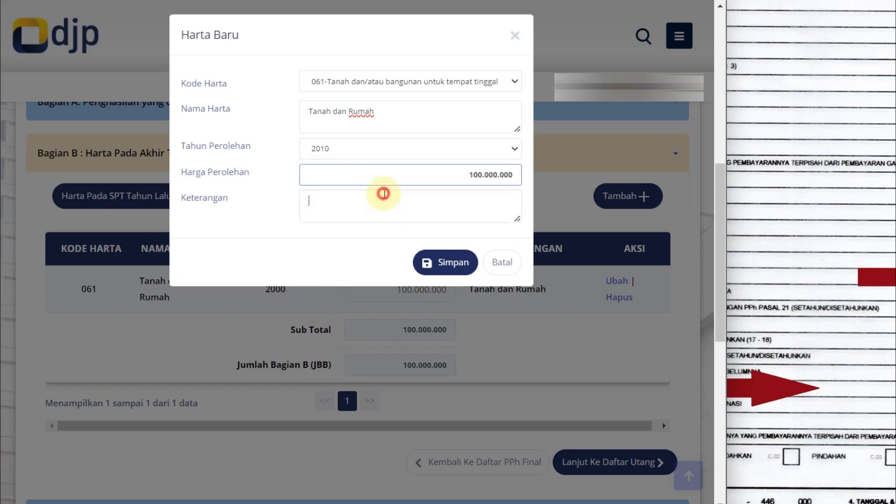
{"action": "left_click", "coordinate": [384, 193]}
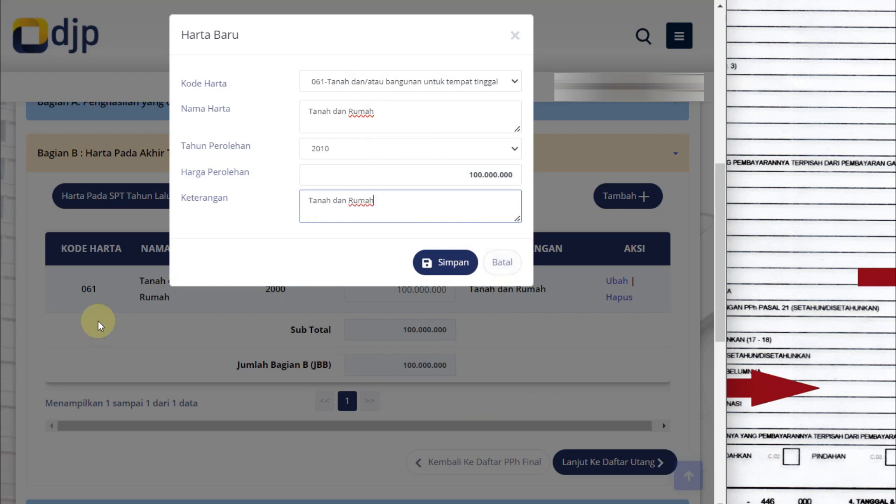
Cancel the new Bagian B asset entry and continue to Bagian C, Kewajiban/Utang Pada Akhir Tahun.
{"action": "left_click", "coordinate": [506, 267]}
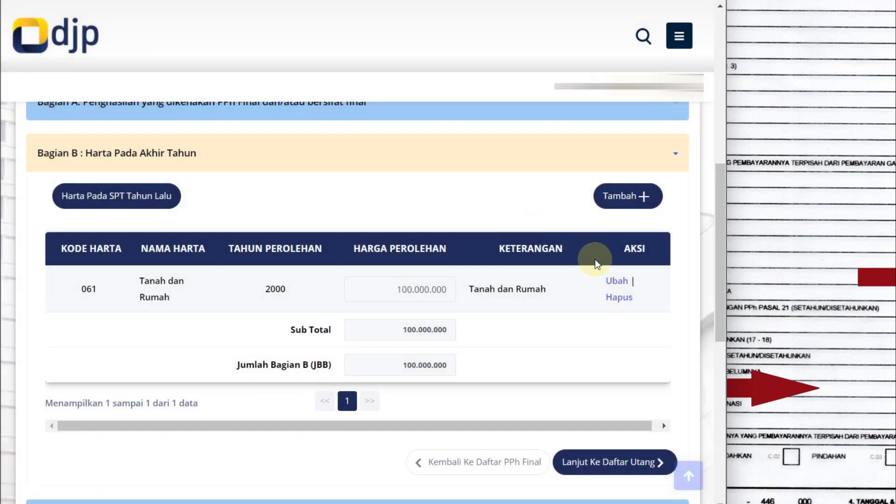
{"action": "scroll", "coordinate": [540, 272], "scroll_direction": "down", "scroll_amount": 3}
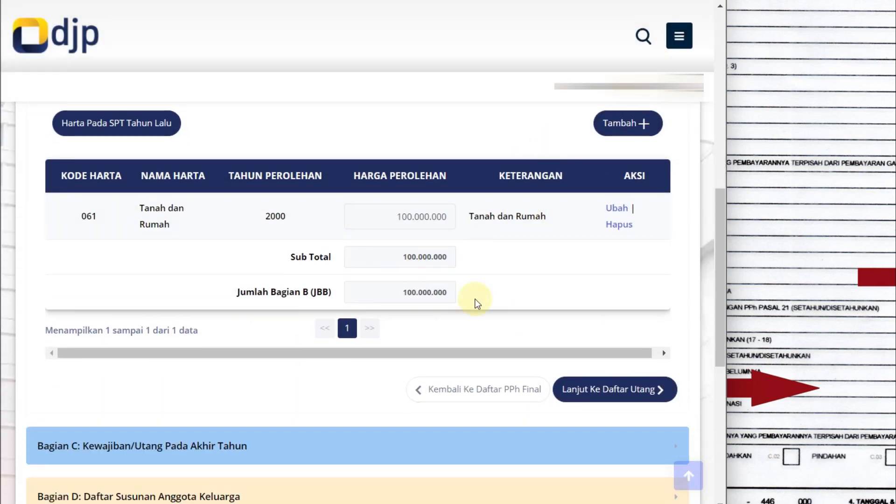
{"action": "scroll", "coordinate": [532, 280], "scroll_direction": "down", "scroll_amount": 2}
{"action": "scroll", "coordinate": [537, 280], "scroll_direction": "up", "scroll_amount": 2}
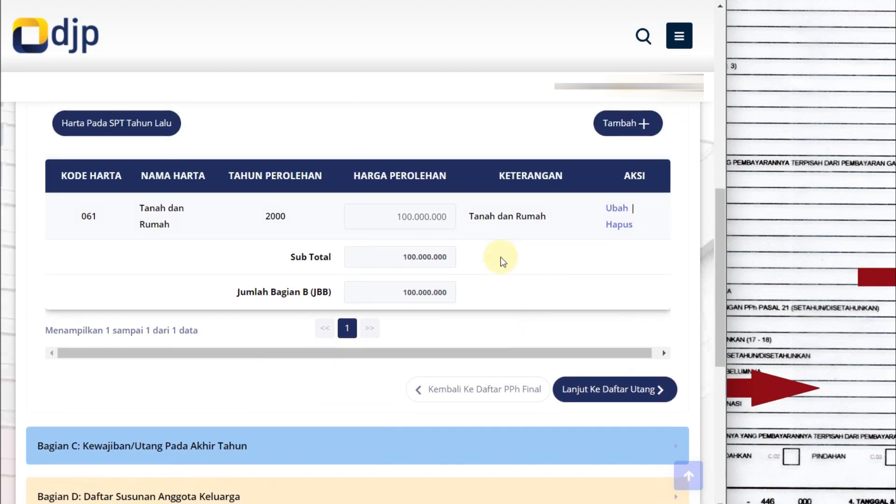
{"action": "scroll", "coordinate": [559, 304], "scroll_direction": "down", "scroll_amount": 2}
{"action": "scroll", "coordinate": [562, 317], "scroll_direction": "down", "scroll_amount": 2}
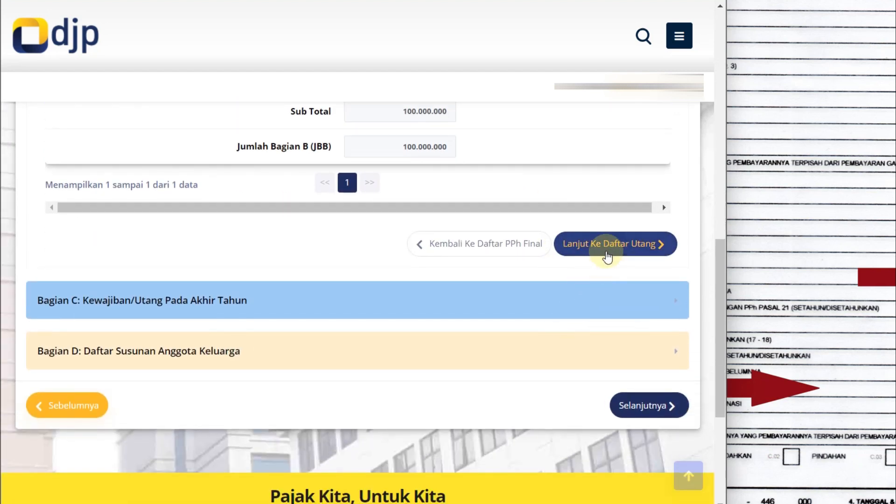
{"action": "left_click", "coordinate": [633, 252]}
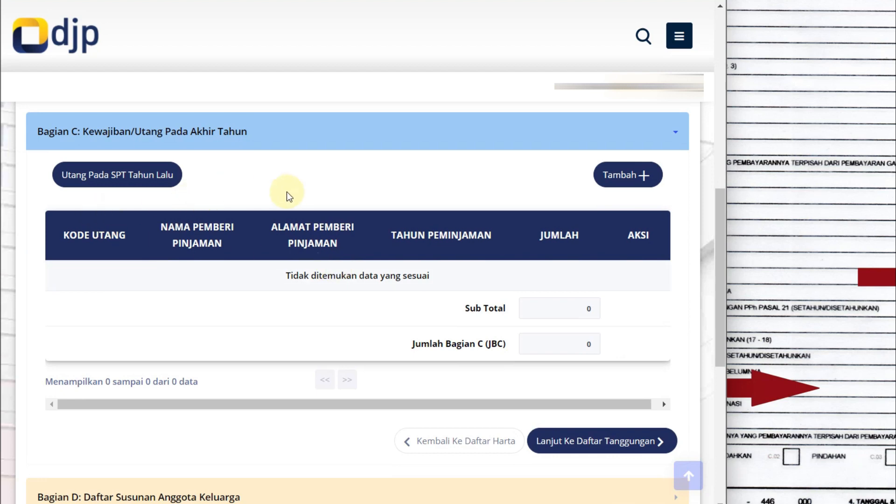
Try to load the debts from last year's SPT, and continue to Bagian D, Daftar Susunan Anggota Keluarga.
{"action": "left_click", "coordinate": [181, 186]}
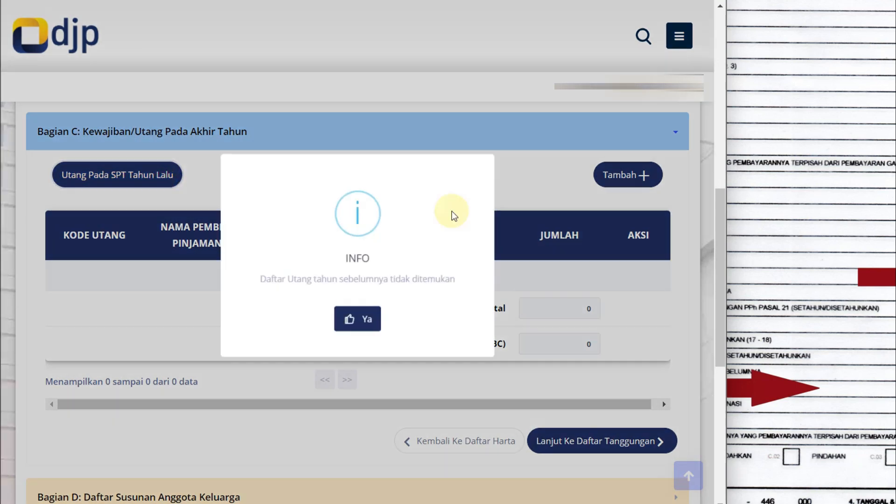
{"action": "left_click", "coordinate": [371, 315]}
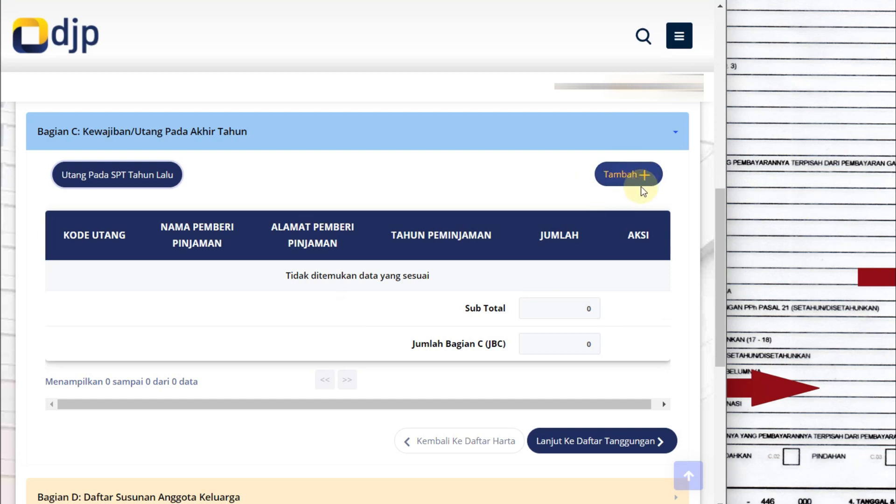
{"action": "scroll", "coordinate": [531, 315], "scroll_direction": "down", "scroll_amount": 2}
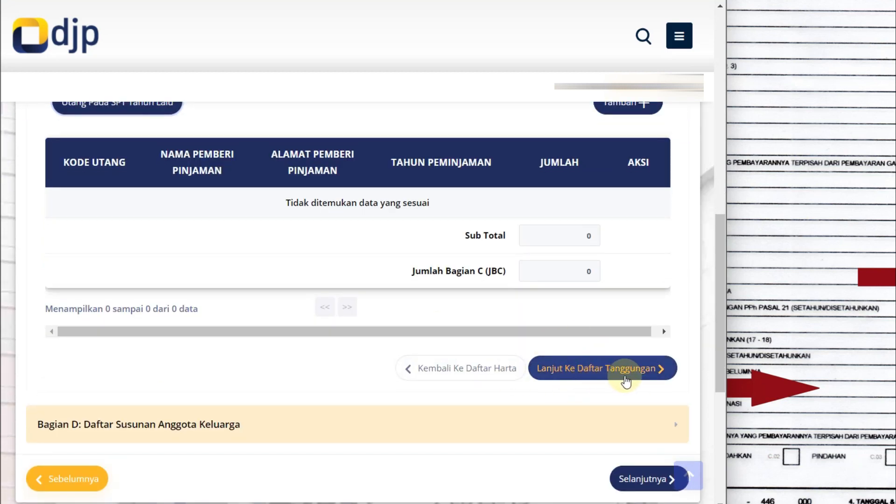
{"action": "left_click", "coordinate": [625, 379]}
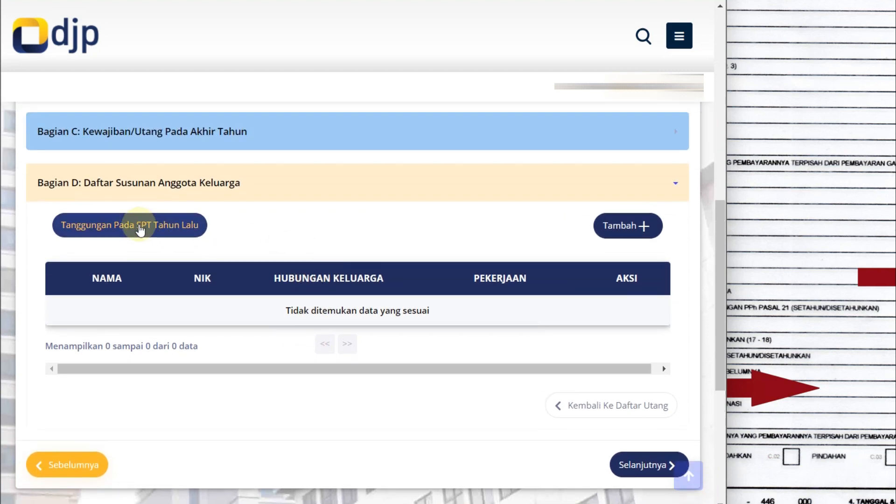
Try to load the dependants from last year's SPT into Bagian D.
{"action": "left_click", "coordinate": [158, 233]}
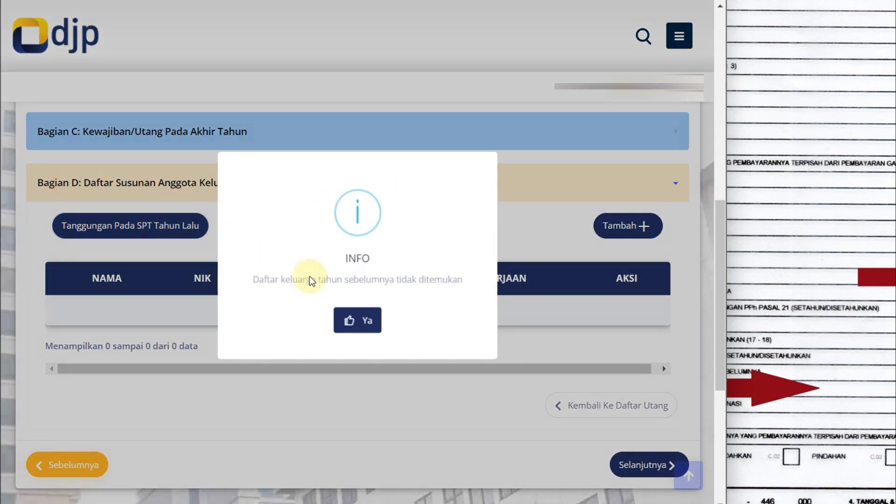
{"action": "left_click", "coordinate": [358, 320]}
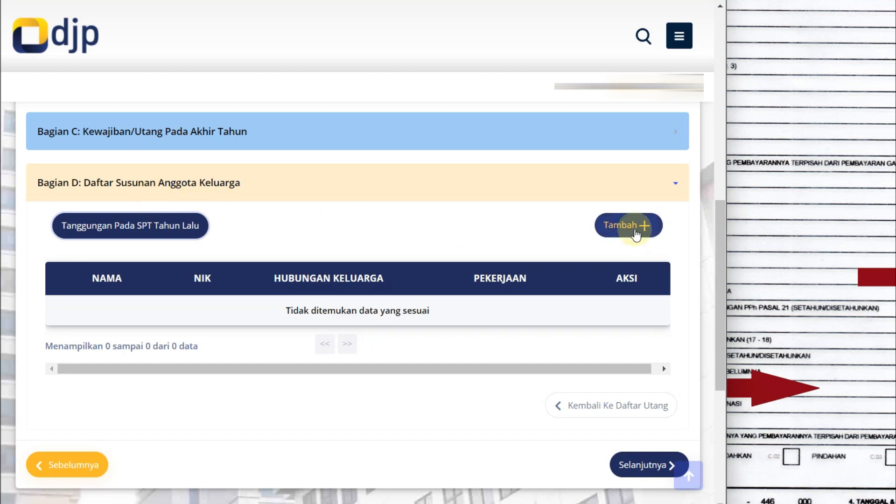
Fill in a new family member's name and NIK with Hubungan Keluarga "Anak" and Pekerjaan "Pelajar", and discard the entry.
{"action": "left_click", "coordinate": [634, 227]}
{"action": "left_click", "coordinate": [372, 81]}
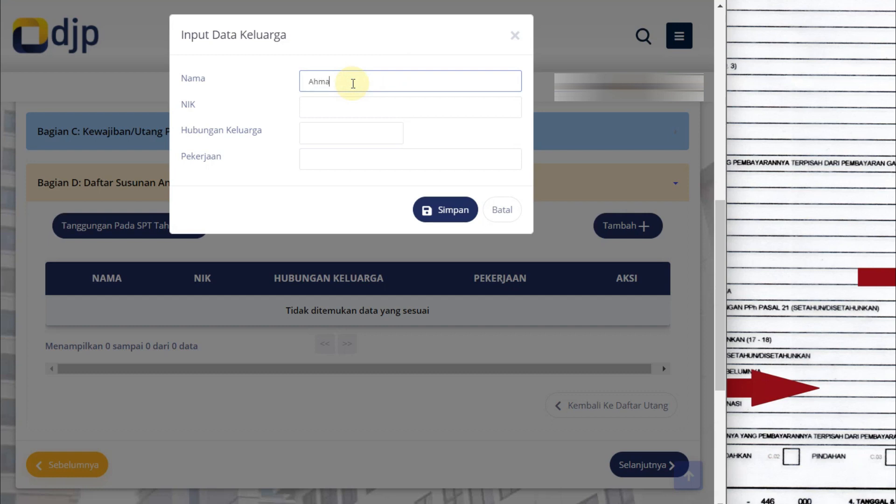
{"action": "type", "text": "d"}
{"action": "key", "text": "Tab"}
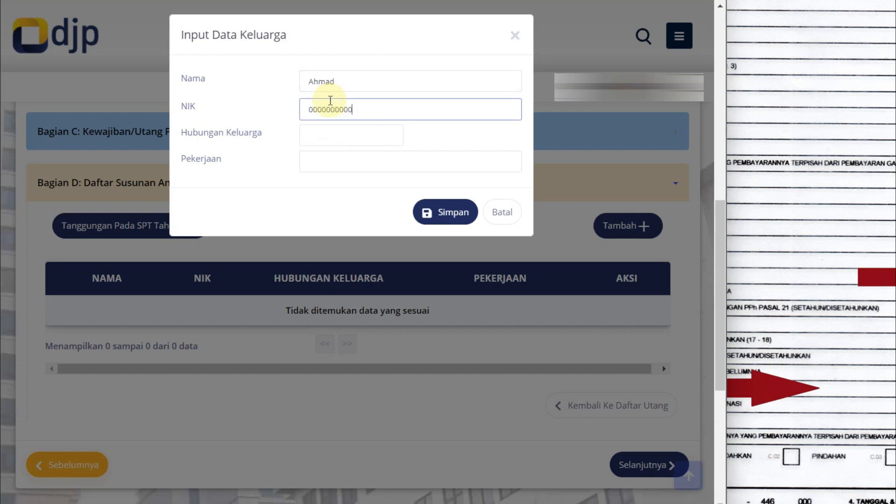
{"action": "type", "text": "0000"}
{"action": "key", "text": "Tab"}
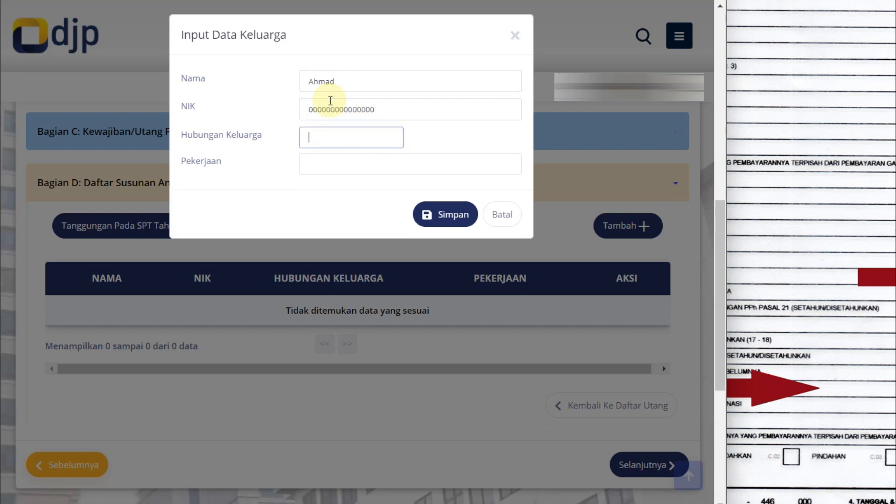
{"action": "type", "text": "Anak"}
{"action": "key", "text": "Tab"}
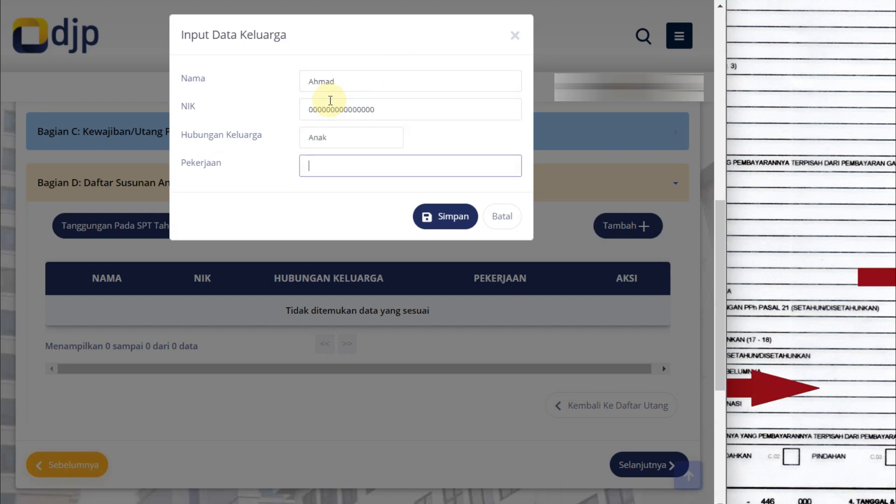
{"action": "type", "text": "Pelajar"}
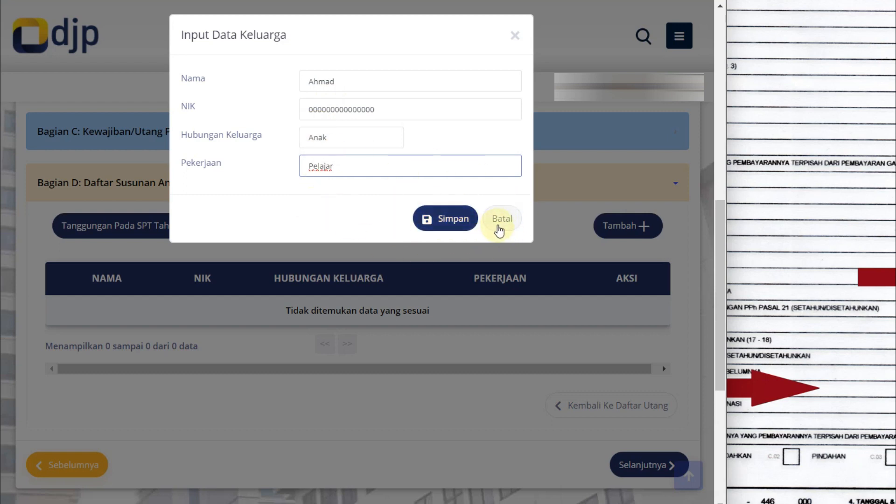
{"action": "left_click", "coordinate": [500, 221]}
Proceed from Bagian D to the Lampiran I page of the SPT 1770 S and maximize the browser window.
{"action": "scroll", "coordinate": [527, 303], "scroll_direction": "down", "scroll_amount": 3}
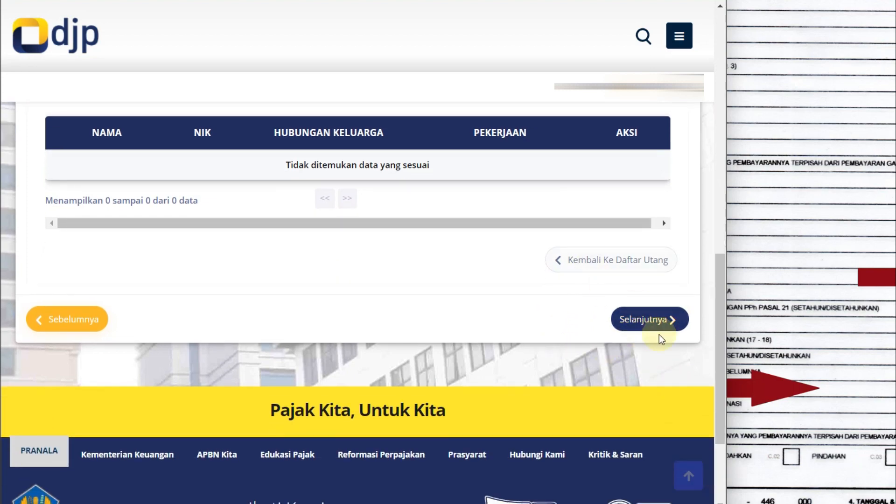
{"action": "left_click", "coordinate": [672, 323]}
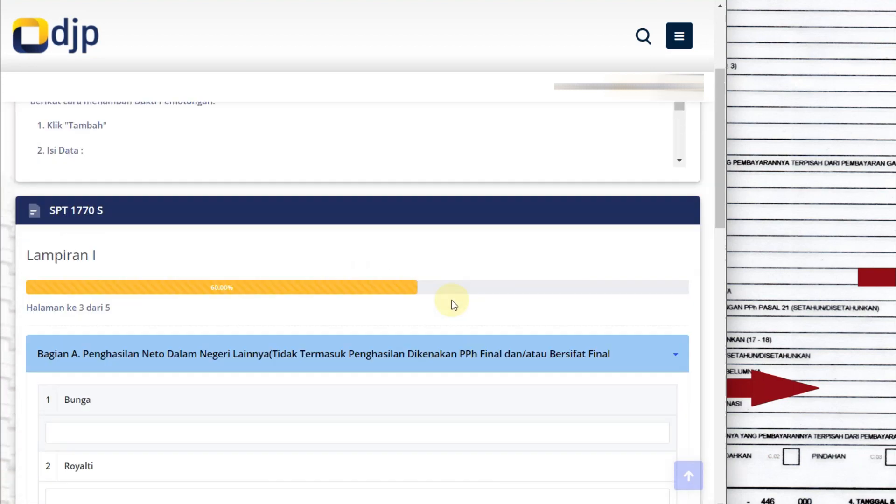
{"action": "scroll", "coordinate": [391, 286], "scroll_direction": "down", "scroll_amount": 2}
{"action": "scroll", "coordinate": [466, 260], "scroll_direction": "down", "scroll_amount": 5}
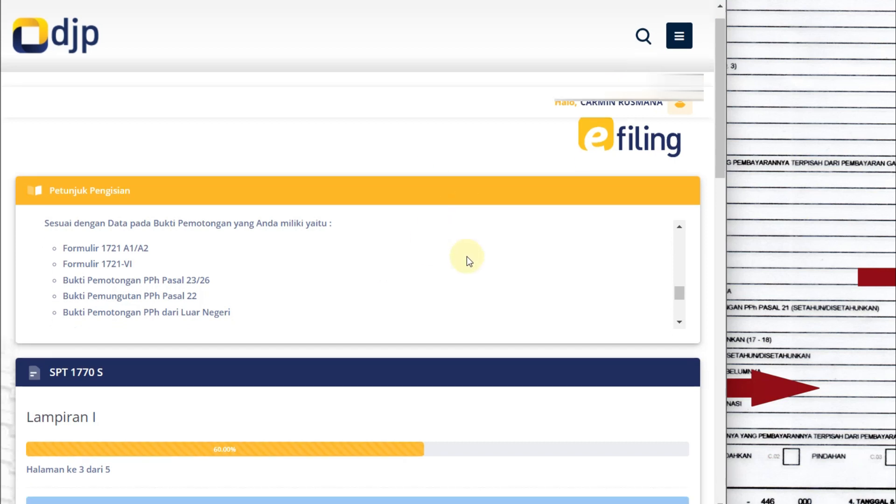
{"action": "scroll", "coordinate": [232, 266], "scroll_direction": "down", "scroll_amount": 1}
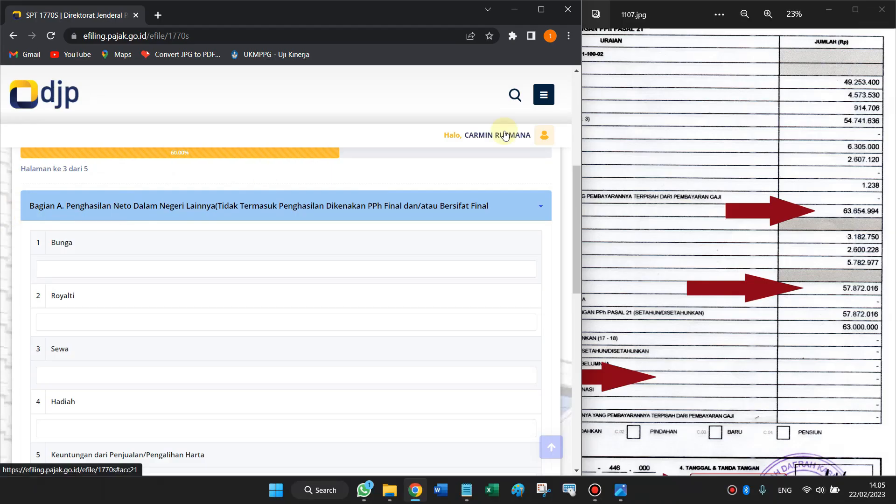
{"action": "left_click", "coordinate": [541, 10]}
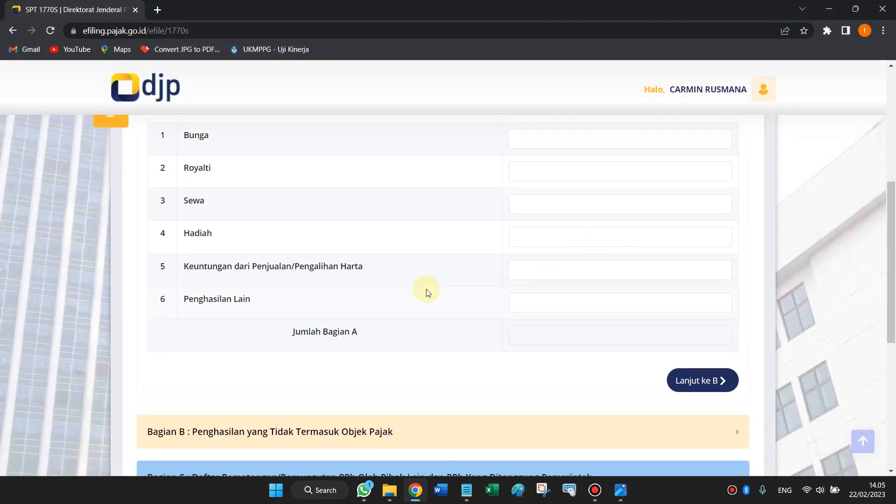
Leave the Bagian A other net income fields blank and continue to Bagian B, Penghasilan yang Tidak Termasuk Objek Pajak.
{"action": "scroll", "coordinate": [373, 284], "scroll_direction": "up", "scroll_amount": 5}
{"action": "scroll", "coordinate": [332, 271], "scroll_direction": "down", "scroll_amount": 2}
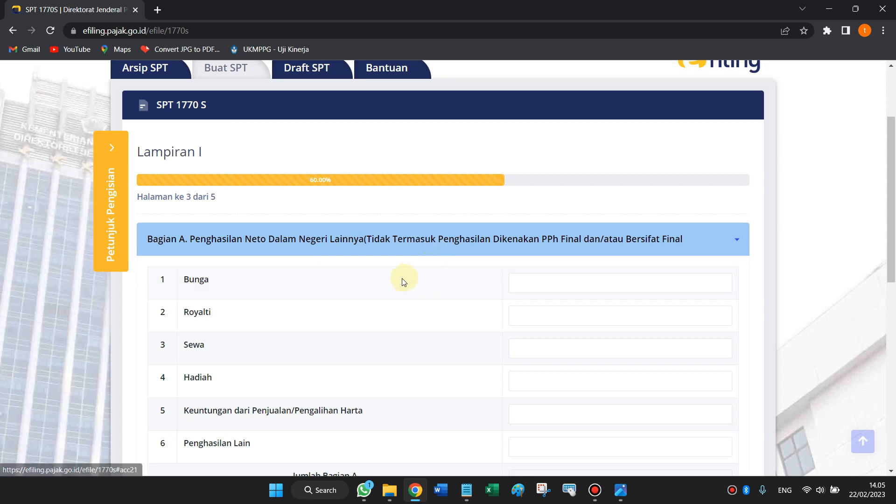
{"action": "scroll", "coordinate": [226, 274], "scroll_direction": "down", "scroll_amount": 1}
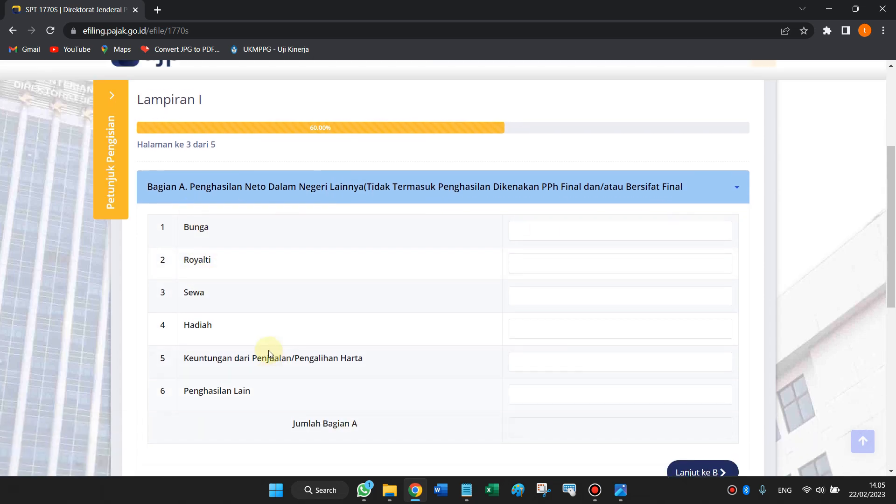
{"action": "scroll", "coordinate": [266, 345], "scroll_direction": "down", "scroll_amount": 1}
{"action": "scroll", "coordinate": [570, 395], "scroll_direction": "down", "scroll_amount": 1}
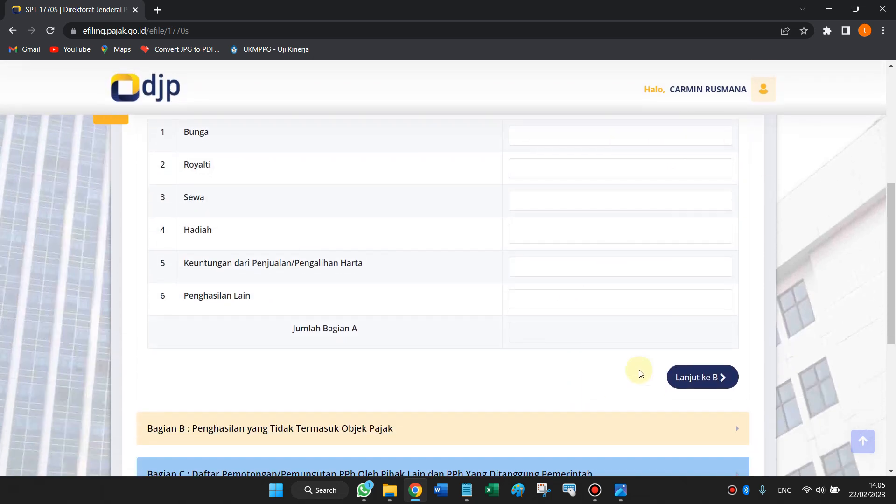
{"action": "left_click", "coordinate": [700, 378]}
Leave the Bagian B non-taxable income fields blank and continue to the Bagian C list of tax withholding slips.
{"action": "scroll", "coordinate": [570, 353], "scroll_direction": "down", "scroll_amount": 1}
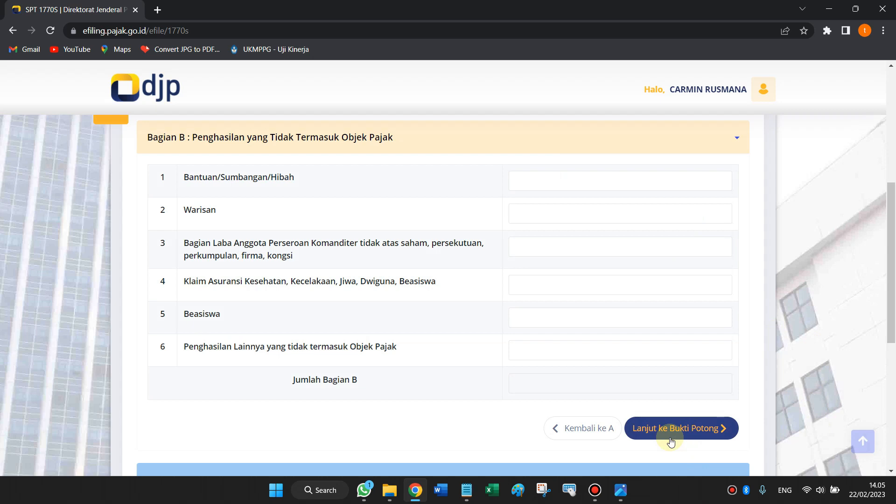
{"action": "scroll", "coordinate": [553, 272], "scroll_direction": "down", "scroll_amount": 1}
{"action": "scroll", "coordinate": [554, 272], "scroll_direction": "up", "scroll_amount": 1}
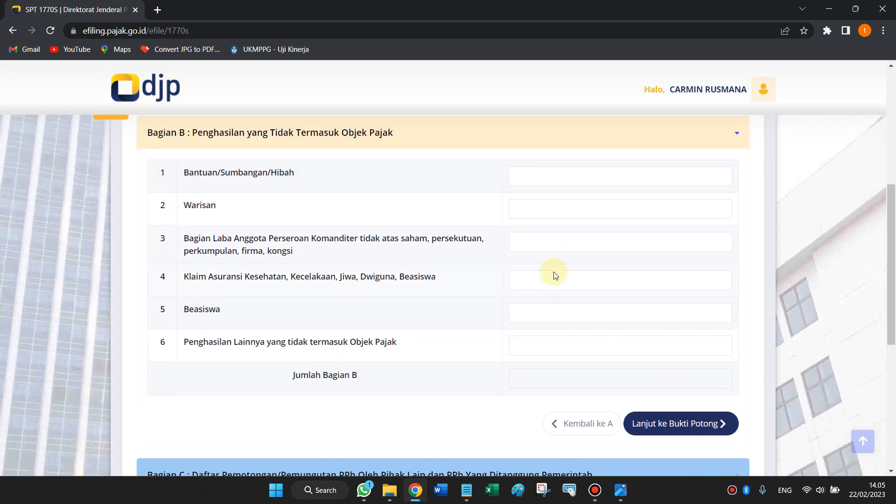
{"action": "scroll", "coordinate": [553, 273], "scroll_direction": "down", "scroll_amount": 2}
{"action": "left_click", "coordinate": [684, 317]}
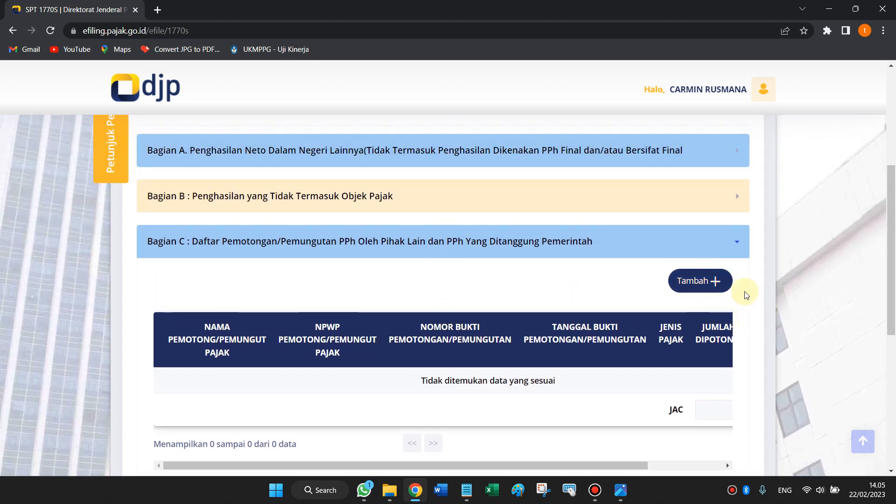
Glance at the Formulir 1721-A2 image 1107.jpg and return to the Bagian C withholding list.
{"action": "left_click", "coordinate": [621, 490]}
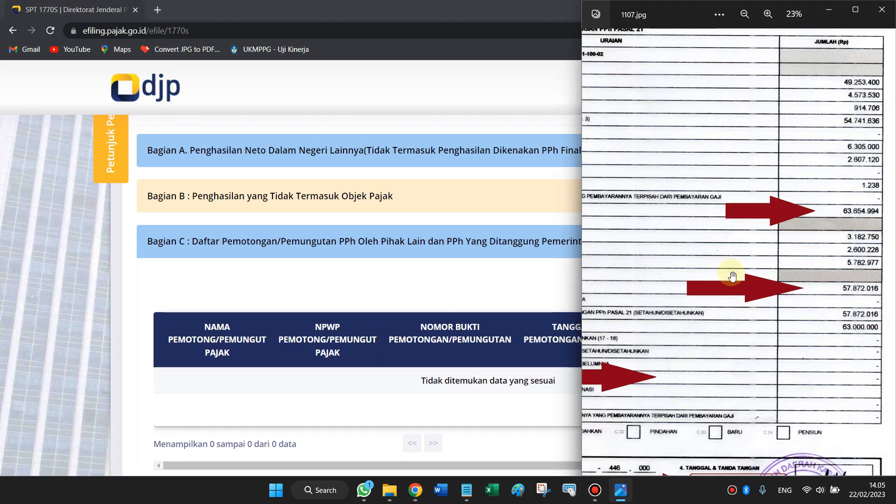
{"action": "scroll", "coordinate": [726, 266], "scroll_direction": "up", "scroll_amount": 1}
{"action": "scroll", "coordinate": [717, 261], "scroll_direction": "down", "scroll_amount": 2}
{"action": "scroll", "coordinate": [691, 262], "scroll_direction": "up", "scroll_amount": 1}
{"action": "left_click", "coordinate": [519, 309]}
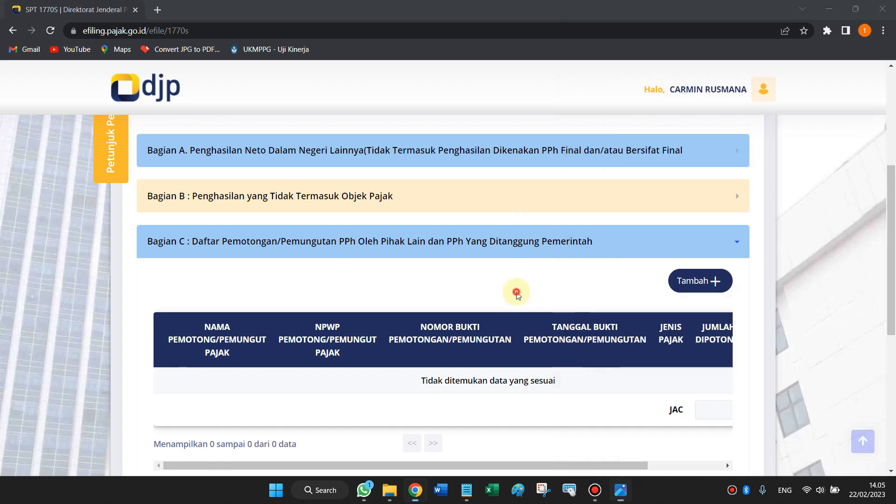
Start a new Bukti Potong entry in Bagian C with Jenis Pajak "Pasal 21".
{"action": "left_click", "coordinate": [697, 282]}
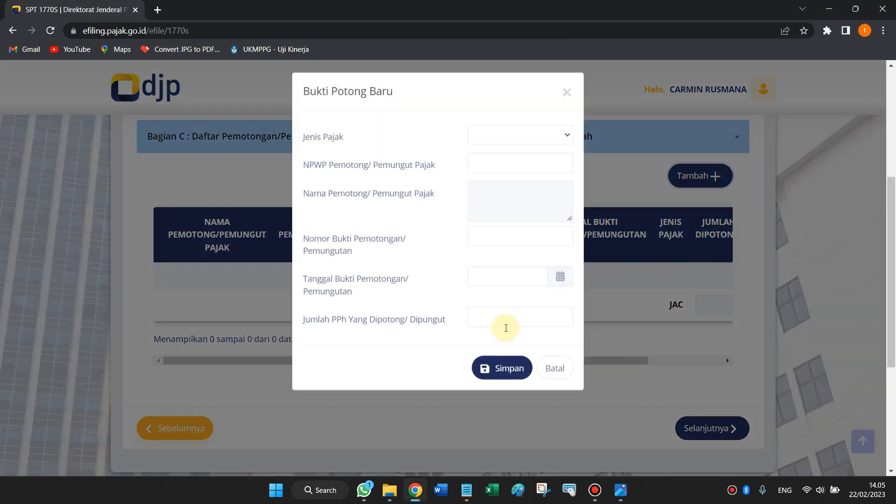
{"action": "left_click", "coordinate": [524, 140]}
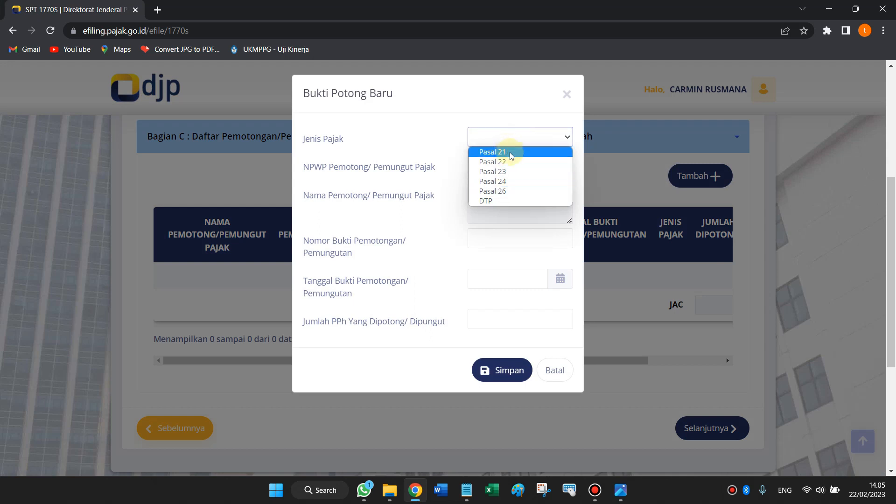
{"action": "left_click", "coordinate": [512, 156]}
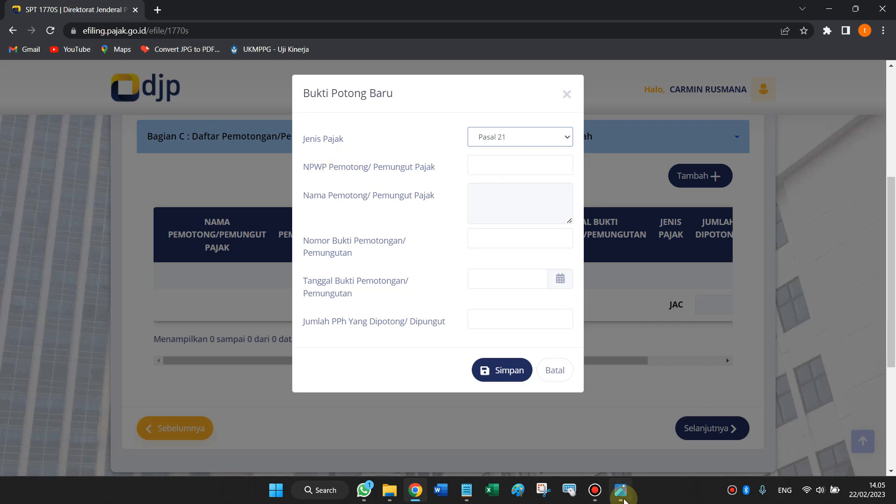
Look up the treasurer's NPWP in the Formulir 1721-A2 image and enter it as the NPWP Pemotong/Pemungut Pajak.
{"action": "left_click", "coordinate": [621, 490]}
{"action": "left_click_drag", "start_coordinate": [695, 78], "coordinate": [697, 351]}
{"action": "left_click_drag", "start_coordinate": [644, 146], "coordinate": [699, 210]}
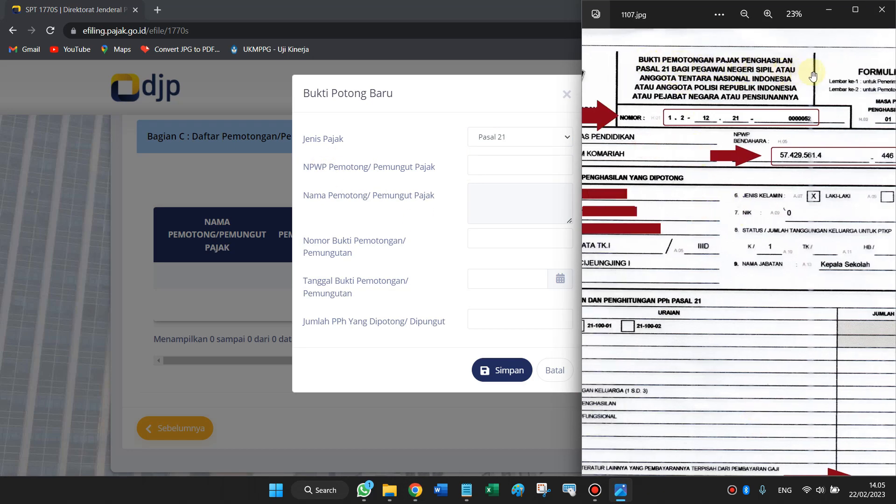
{"action": "left_click", "coordinate": [445, 92]}
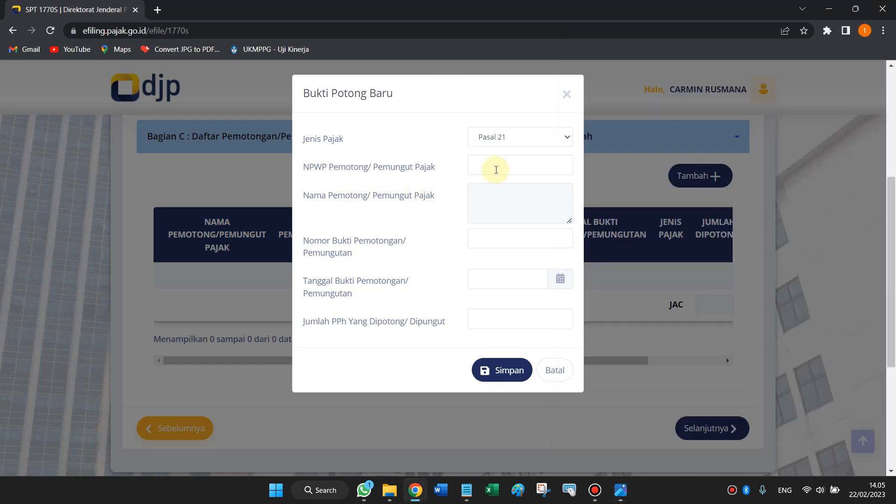
{"action": "left_click", "coordinate": [496, 170]}
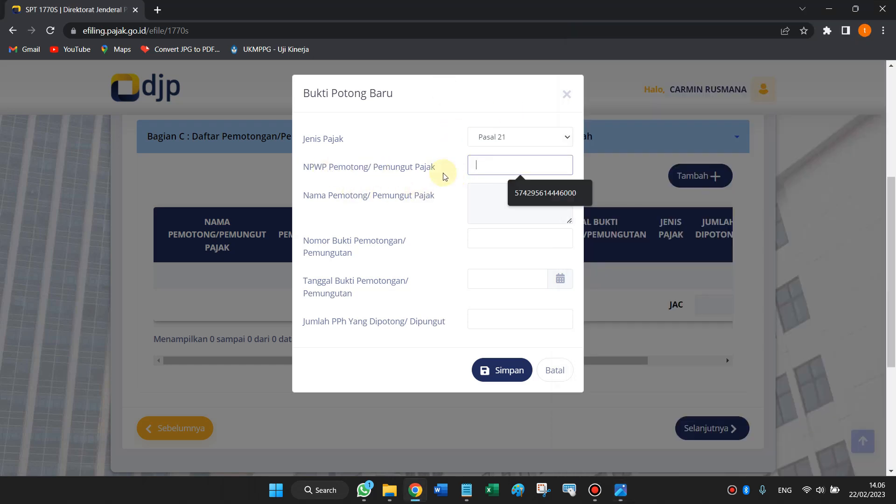
{"action": "left_click", "coordinate": [546, 200]}
Compare the withholder's NPWP and name with the treasurer details in 1107.jpg and return to the Bukti Potong entry.
{"action": "left_click", "coordinate": [621, 490]}
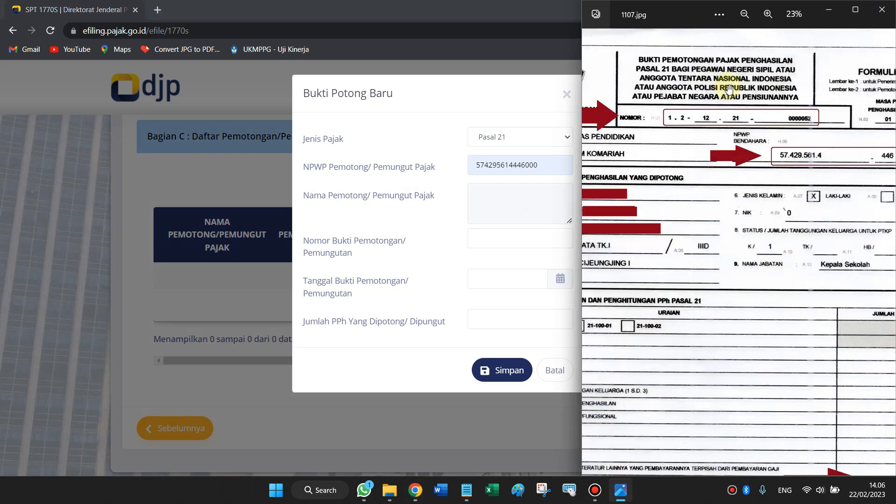
{"action": "left_click_drag", "start_coordinate": [711, 197], "coordinate": [576, 193]}
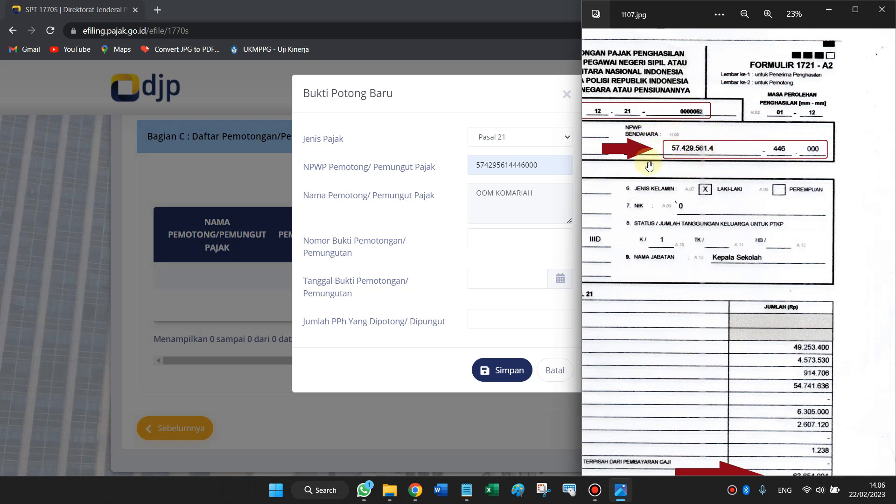
{"action": "left_click_drag", "start_coordinate": [649, 167], "coordinate": [856, 198]}
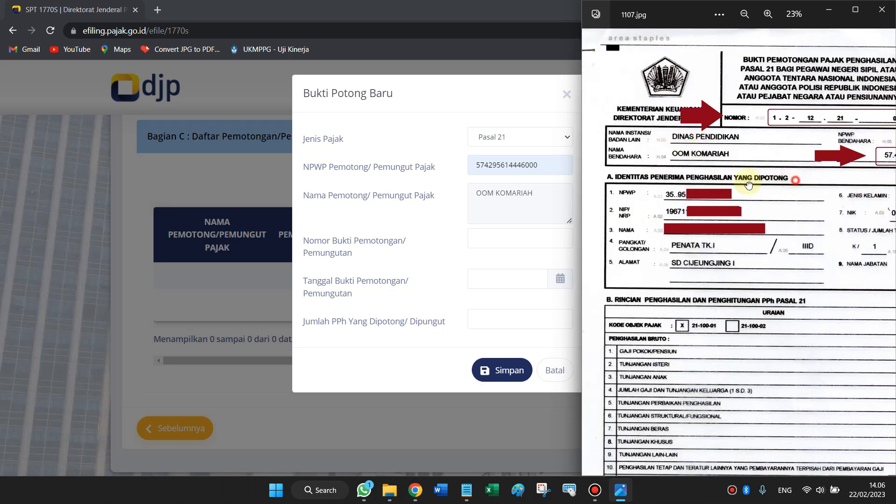
{"action": "left_click", "coordinate": [484, 86]}
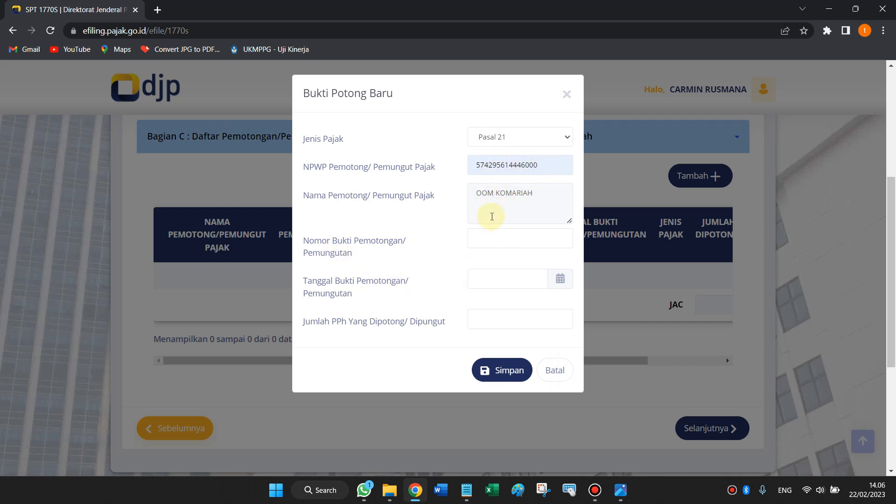
Enter the Nomor Bukti Pemotongan/Pemungutan, using the final digits of the slip number shown on the Formulir 1721-A2 image.
{"action": "left_click", "coordinate": [495, 242]}
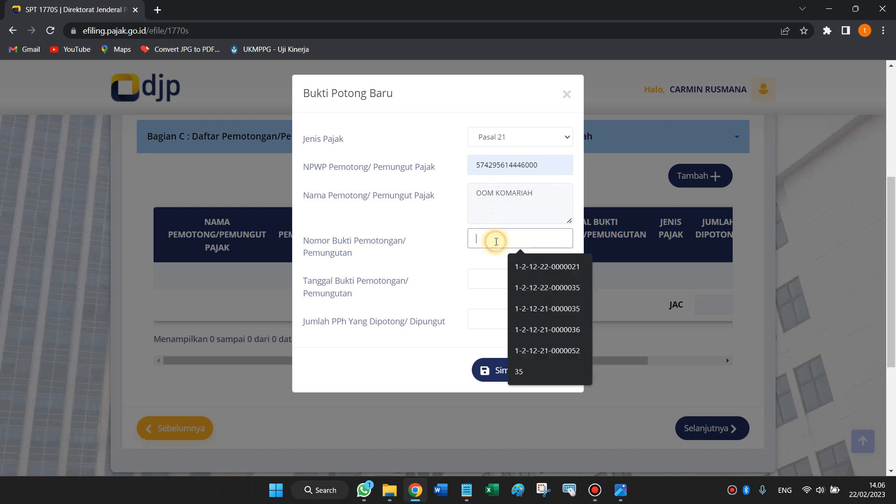
{"action": "left_click", "coordinate": [525, 266]}
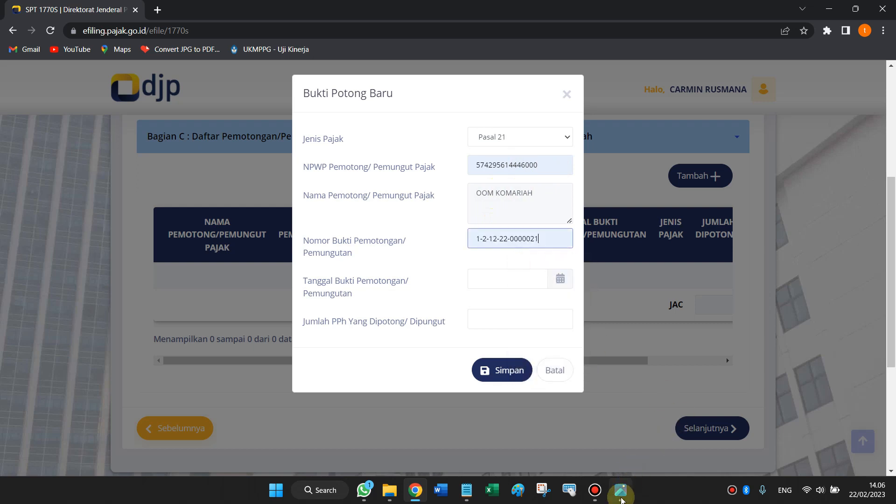
{"action": "left_click", "coordinate": [620, 490]}
{"action": "left_click_drag", "start_coordinate": [745, 121], "coordinate": [714, 135]}
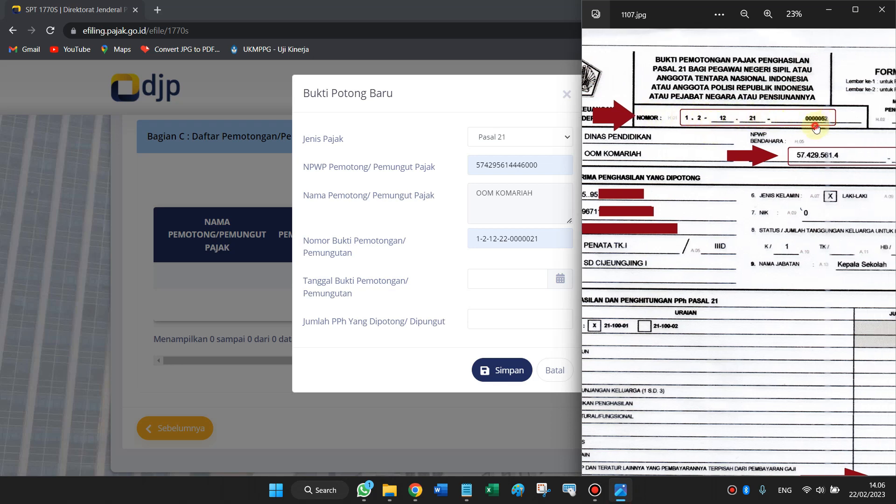
{"action": "left_click_drag", "start_coordinate": [816, 128], "coordinate": [784, 126]}
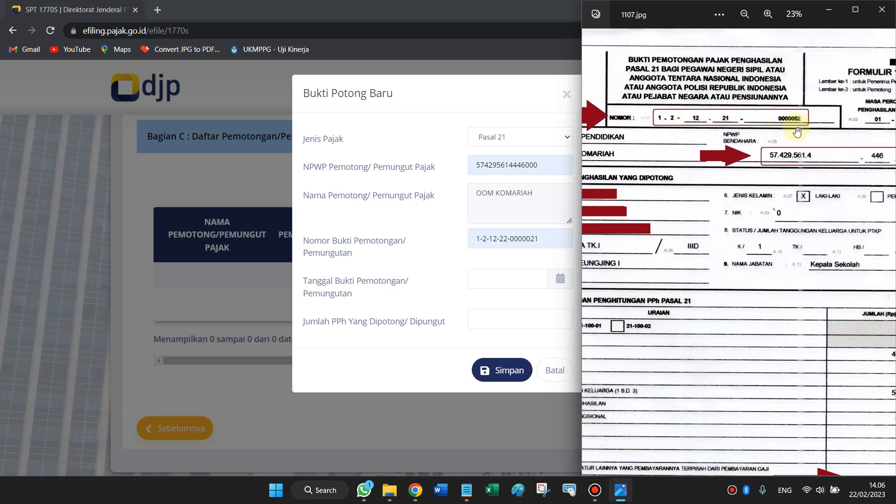
{"action": "scroll", "coordinate": [797, 132], "scroll_direction": "up", "scroll_amount": 3}
{"action": "scroll", "coordinate": [801, 122], "scroll_direction": "down", "scroll_amount": 3}
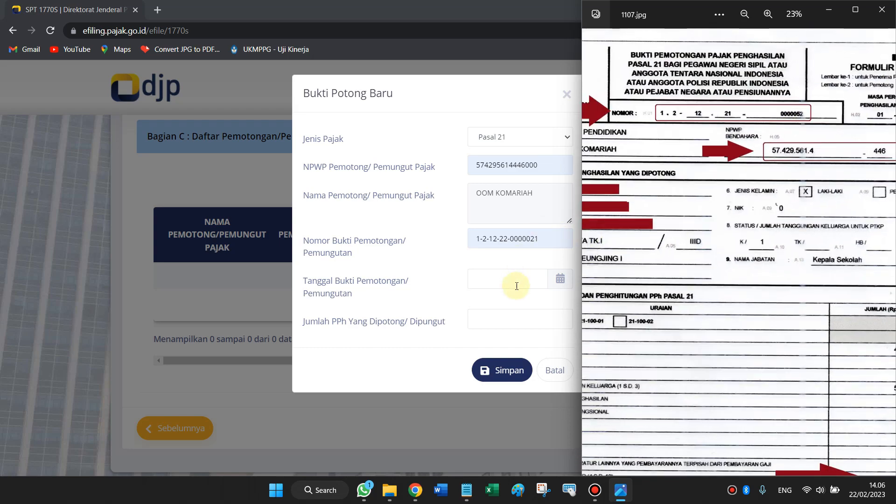
{"action": "left_click", "coordinate": [548, 238]}
{"action": "key", "text": "BackSpace"}
{"action": "key", "text": "BackSpace"}
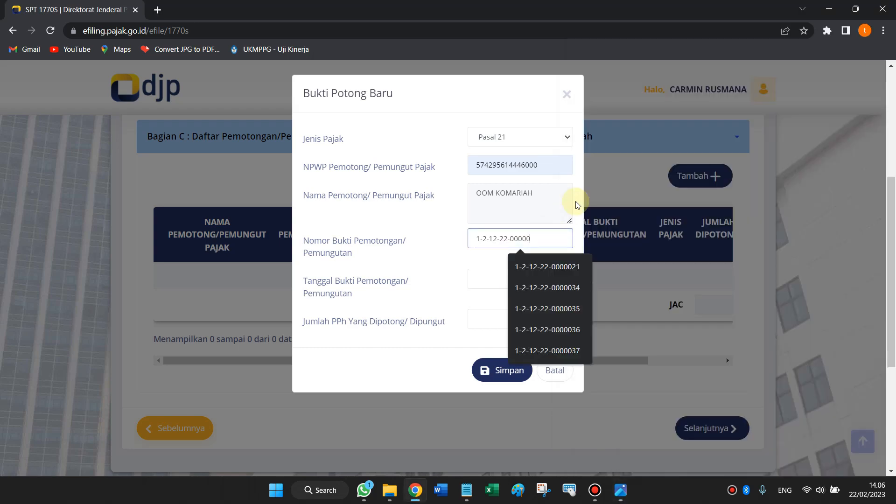
{"action": "type", "text": "52"}
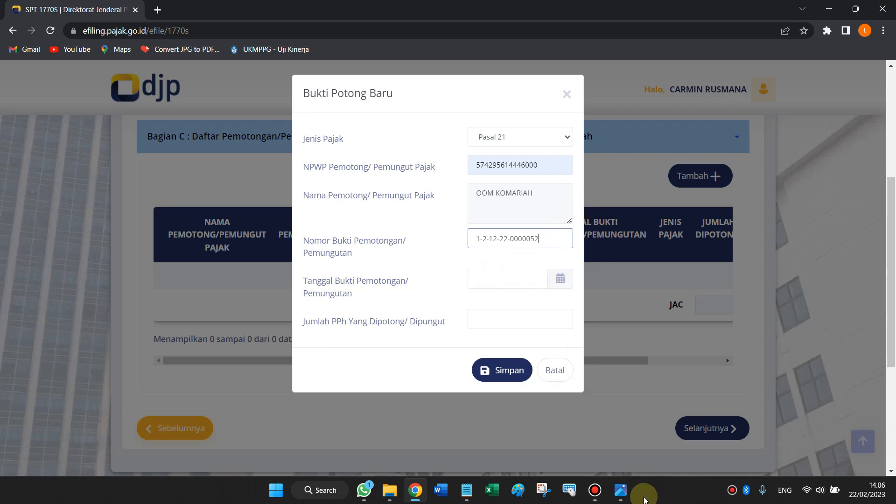
Check the signing date on the Formulir 1721-A2 image and set Tanggal Bukti Pemotongan/Pemungutan to 03-12-2022.
{"action": "left_click", "coordinate": [620, 496]}
{"action": "left_click_drag", "start_coordinate": [808, 316], "coordinate": [729, 185]}
{"action": "mouse_move", "coordinate": [772, 416]}
{"action": "left_mouse_down"}
{"action": "mouse_move", "coordinate": [732, 231]}
{"action": "mouse_move", "coordinate": [751, 332]}
{"action": "mouse_move", "coordinate": [743, 321]}
{"action": "left_mouse_up"}
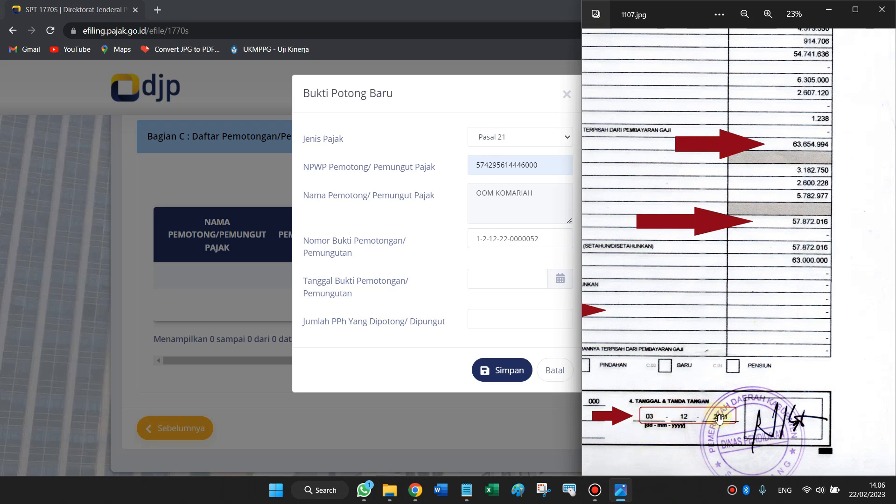
{"action": "left_click_drag", "start_coordinate": [715, 426], "coordinate": [749, 426]}
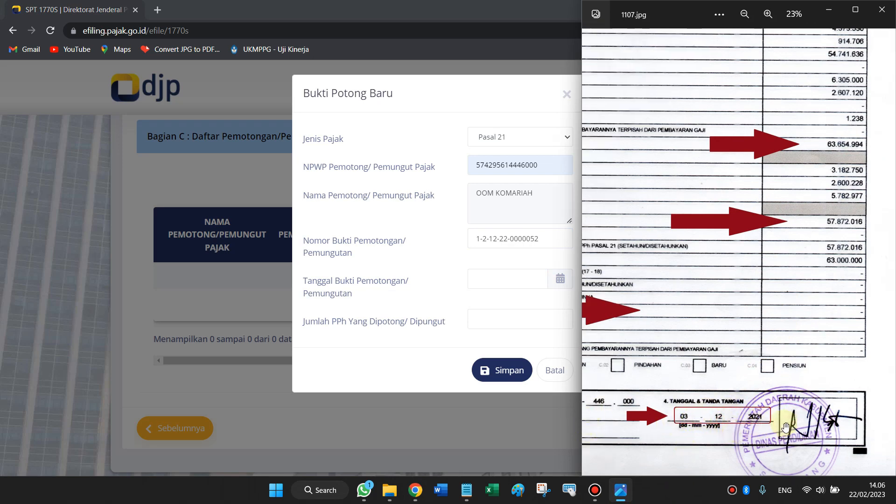
{"action": "left_click", "coordinate": [569, 278]}
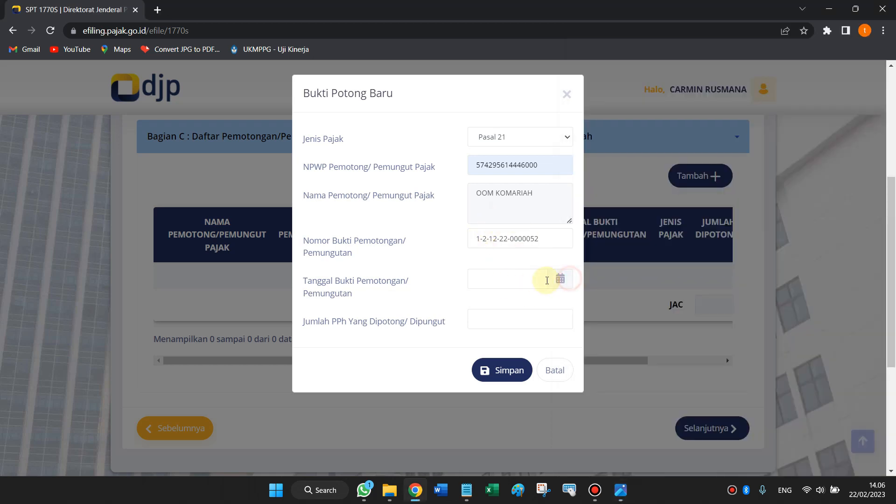
{"action": "left_click", "coordinate": [518, 281]}
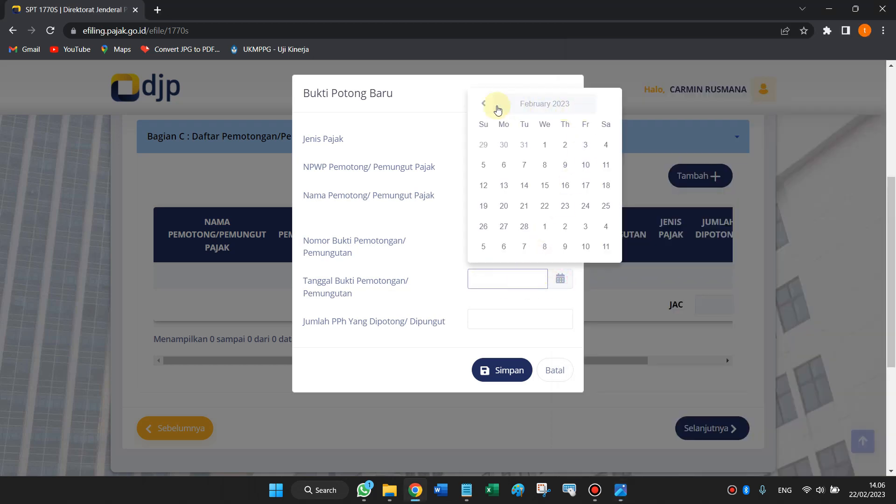
{"action": "left_click", "coordinate": [483, 106]}
{"action": "left_click", "coordinate": [483, 105]}
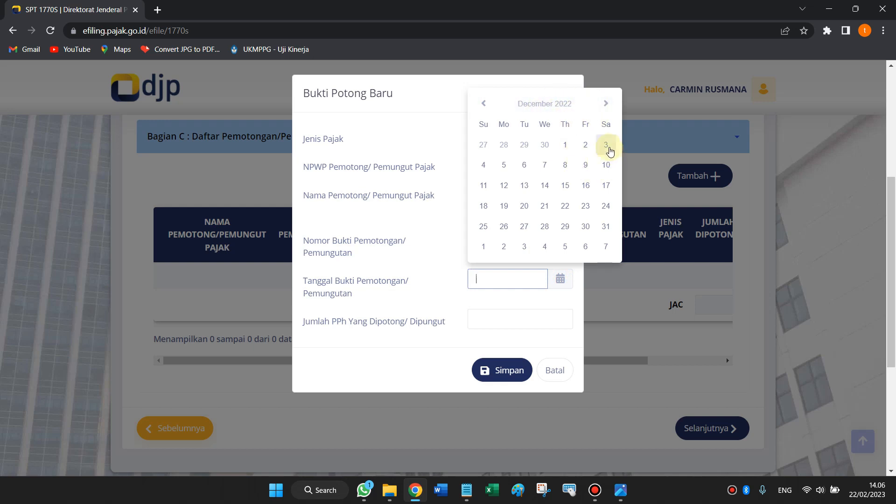
{"action": "left_click", "coordinate": [605, 145]}
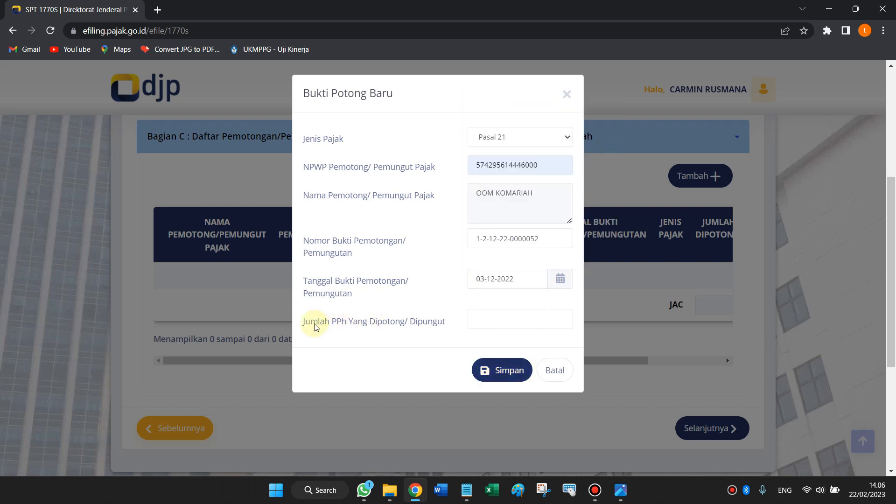
Check the PPh Pasal 21 rows in 1107.jpg, set Jumlah PPh Yang Dipotong/Dipungut to 0 and save the withholding slip.
{"action": "left_click", "coordinate": [623, 490]}
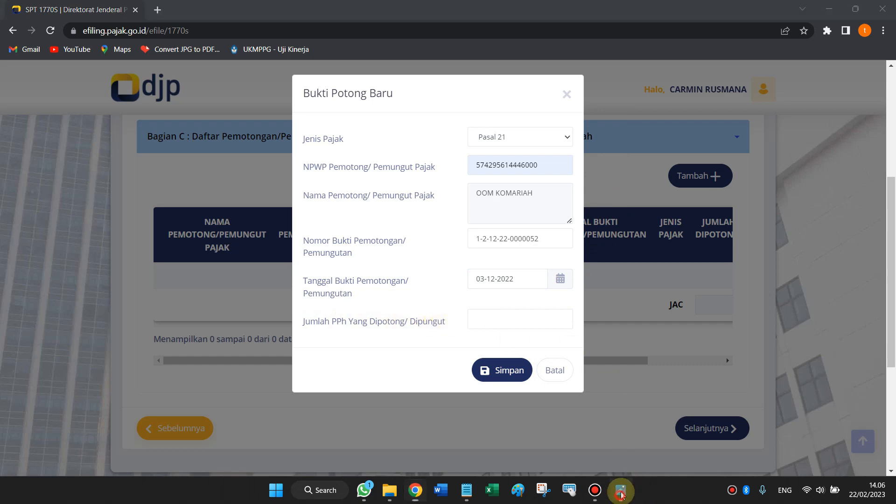
{"action": "left_click_drag", "start_coordinate": [726, 313], "coordinate": [836, 314]}
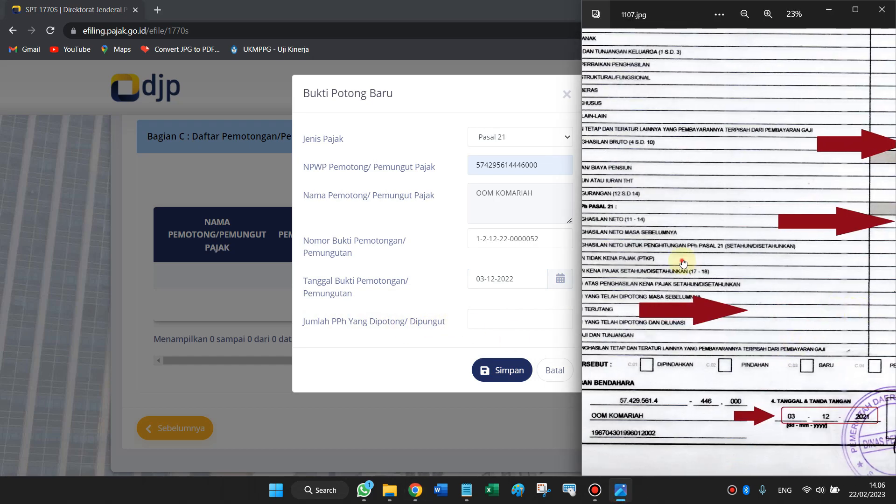
{"action": "left_click_drag", "start_coordinate": [686, 256], "coordinate": [711, 283]}
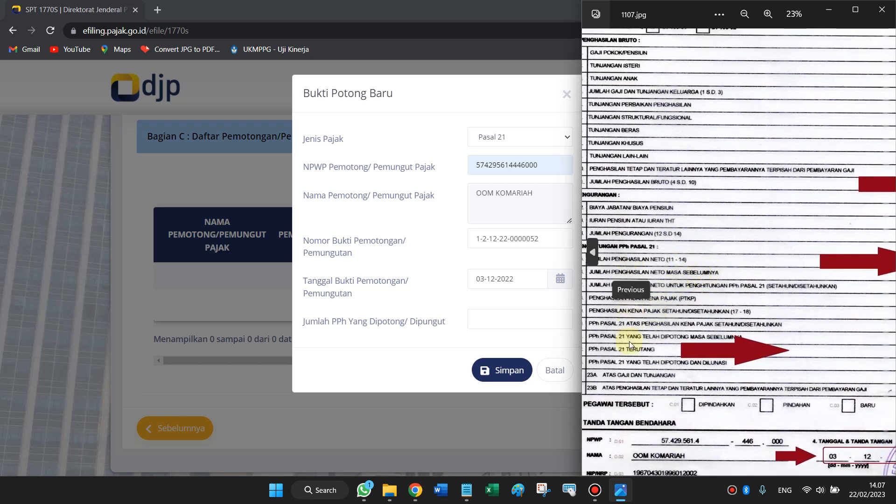
{"action": "left_click_drag", "start_coordinate": [661, 380], "coordinate": [626, 373]}
{"action": "left_click_drag", "start_coordinate": [826, 362], "coordinate": [866, 353]}
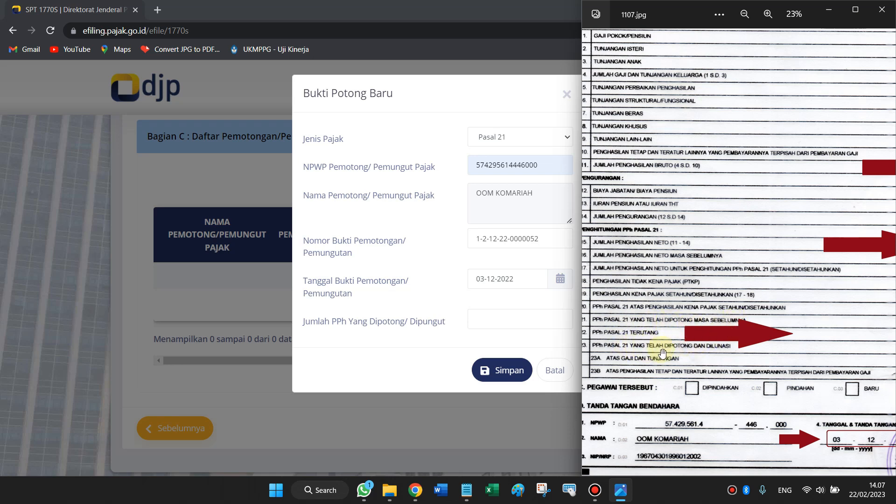
{"action": "left_click_drag", "start_coordinate": [826, 352], "coordinate": [654, 355]}
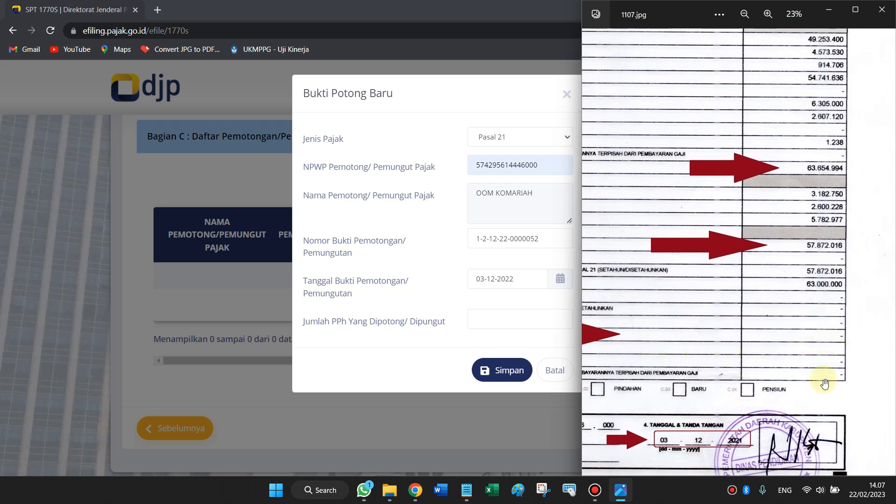
{"action": "left_click", "coordinate": [526, 323]}
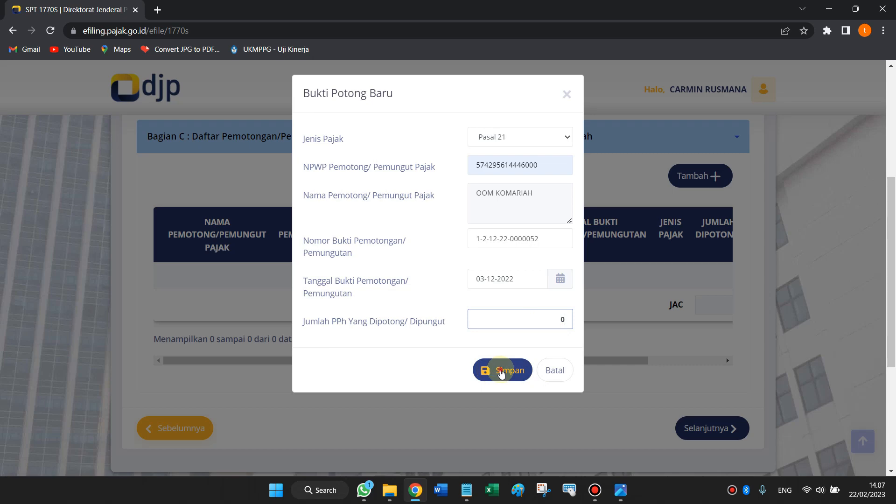
{"action": "left_click", "coordinate": [495, 370]}
Continue from Bagian C to the Induk page and set Status Perkawinan to Kawin.
{"action": "scroll", "coordinate": [583, 286], "scroll_direction": "down", "scroll_amount": 4}
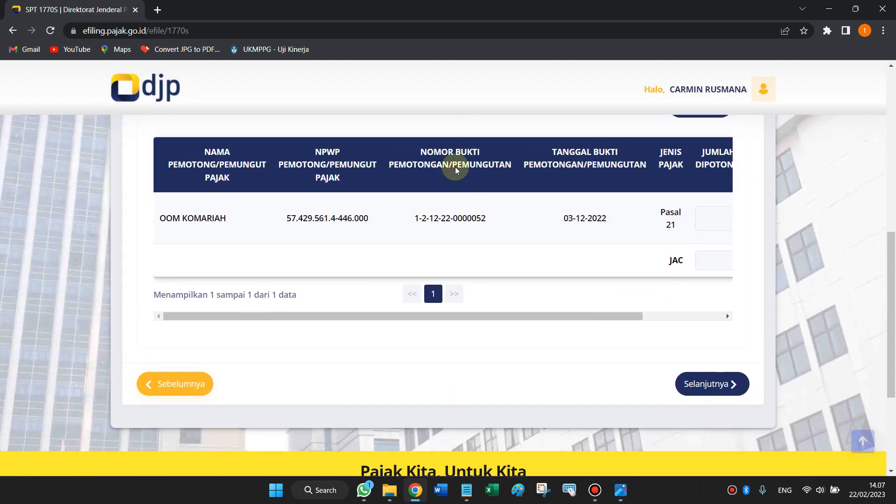
{"action": "left_click", "coordinate": [724, 383]}
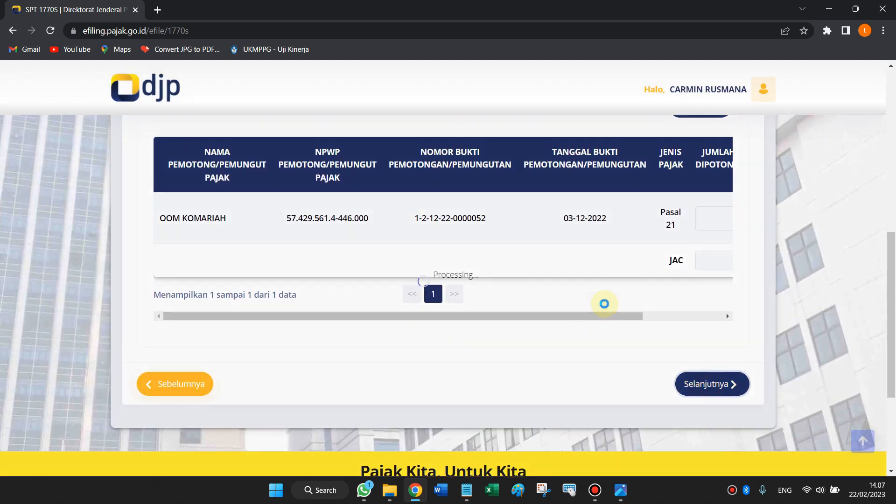
{"action": "scroll", "coordinate": [481, 332], "scroll_direction": "down", "scroll_amount": 3}
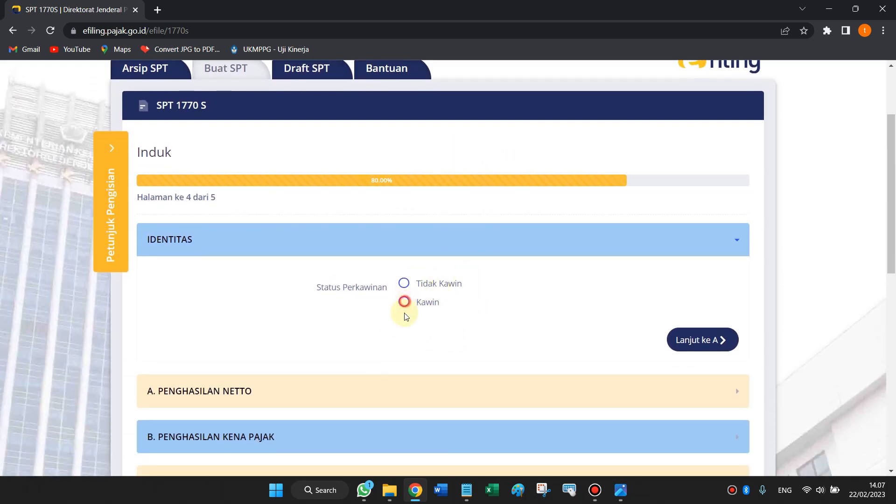
{"action": "left_click", "coordinate": [404, 304]}
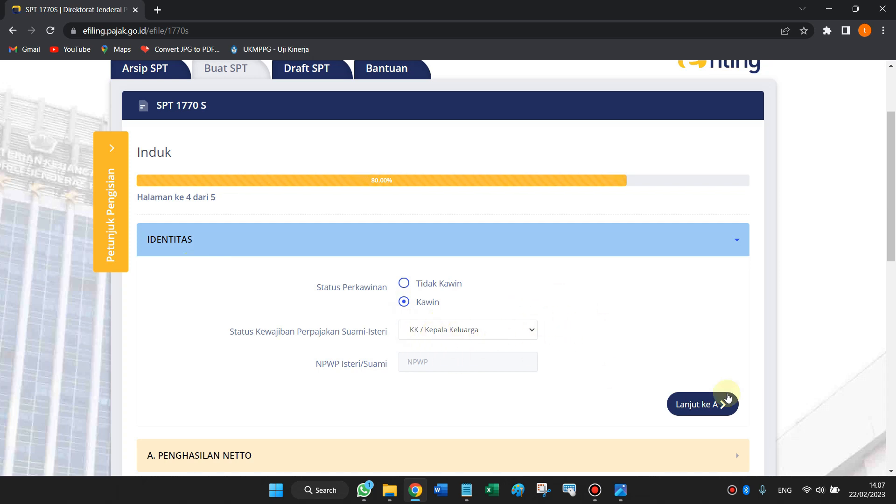
Try PH / Pisah Harta as the Status Kewajiban Perpajakan Suami-Isteri, making NPWP Isteri/Suami available for entry.
{"action": "left_click", "coordinate": [522, 336]}
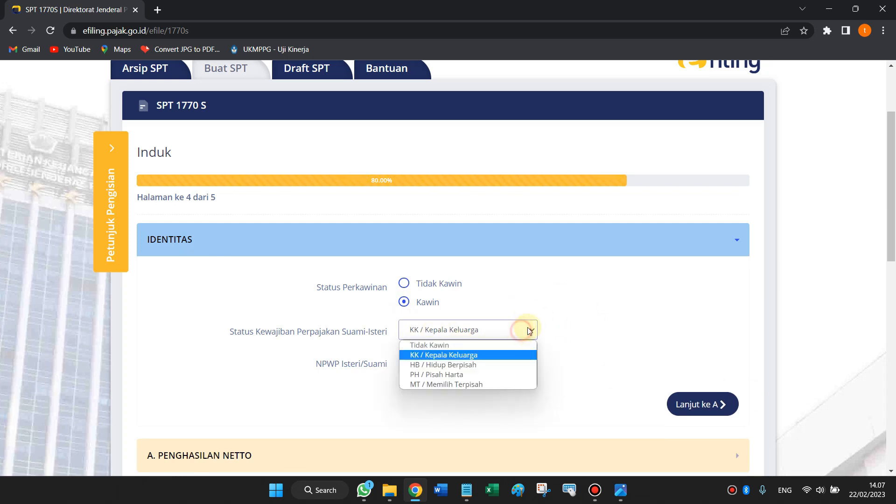
{"action": "left_click", "coordinate": [457, 378]}
{"action": "left_click", "coordinate": [421, 362]}
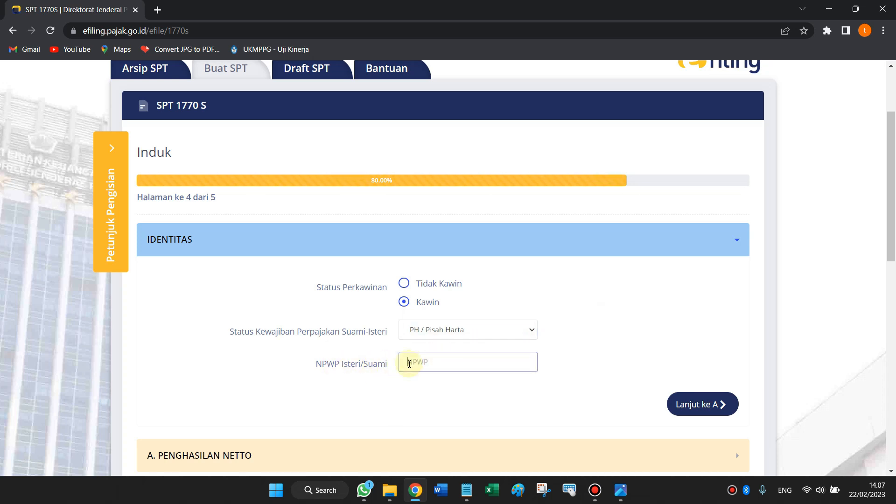
Set Status Kewajiban Perpajakan Suami-Isteri to KK / Kepala Keluarga and continue to section A, Penghasilan Netto.
{"action": "left_click", "coordinate": [517, 328]}
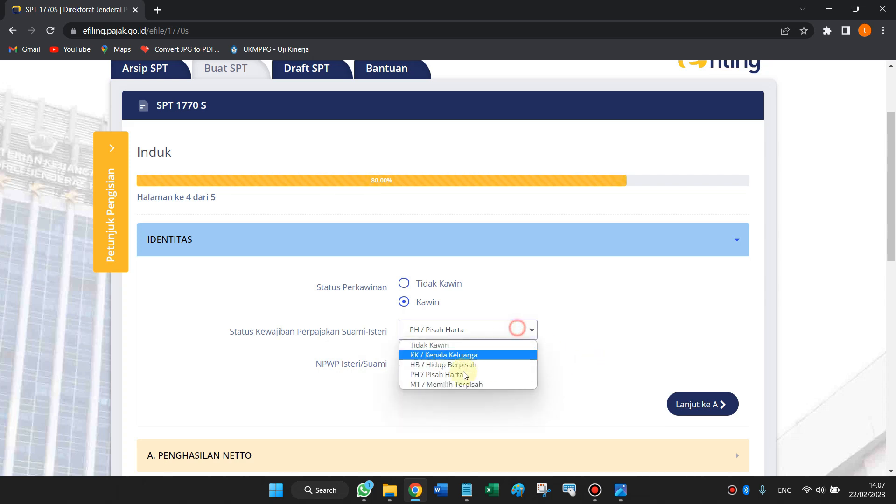
{"action": "left_click", "coordinate": [432, 357]}
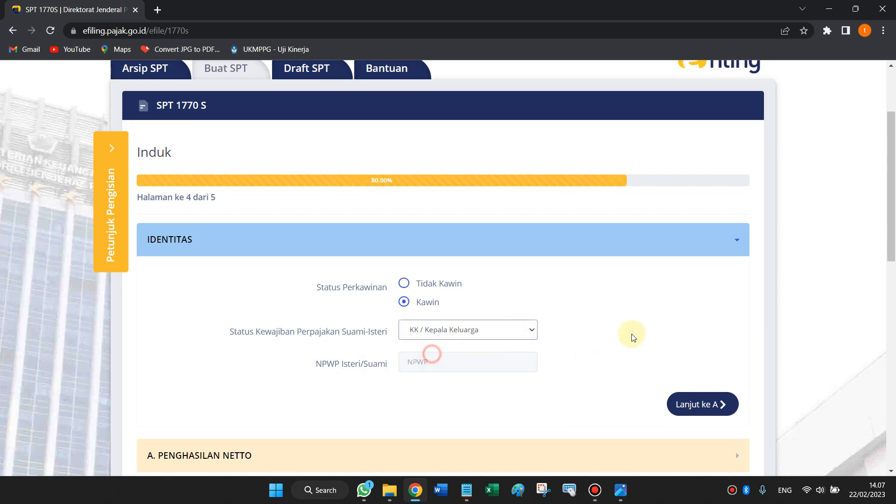
{"action": "left_click", "coordinate": [694, 410]}
{"action": "scroll", "coordinate": [192, 314], "scroll_direction": "down", "scroll_amount": 1}
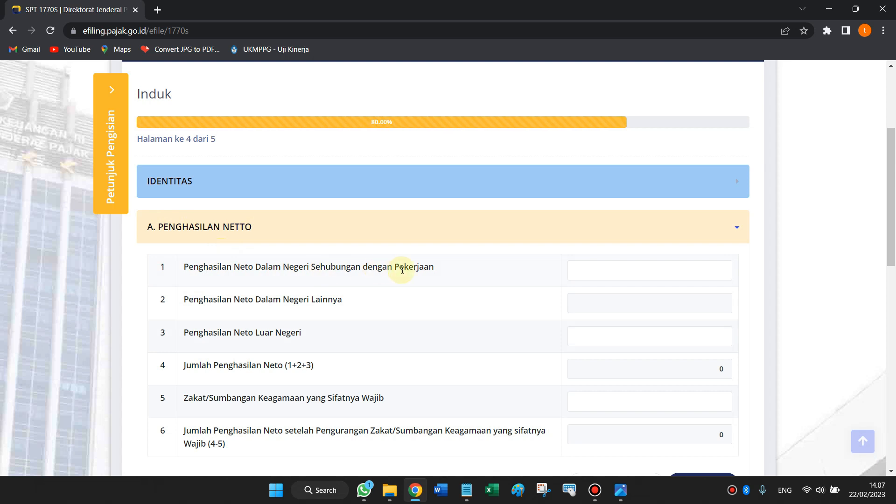
Find the JUMLAH PENGHASILAN NETO amount in the PPh Pasal 21 section of 1107.jpg.
{"action": "left_click", "coordinate": [680, 270]}
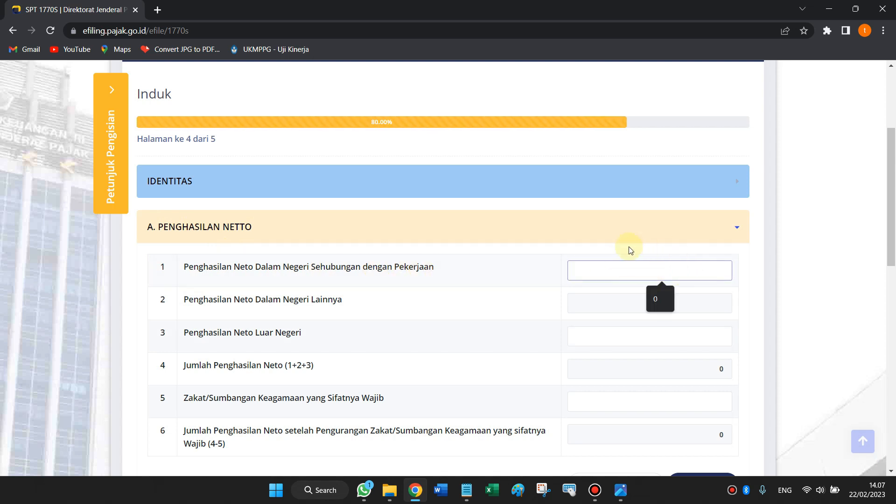
{"action": "left_click", "coordinate": [620, 490]}
{"action": "left_click_drag", "start_coordinate": [660, 194], "coordinate": [826, 261]}
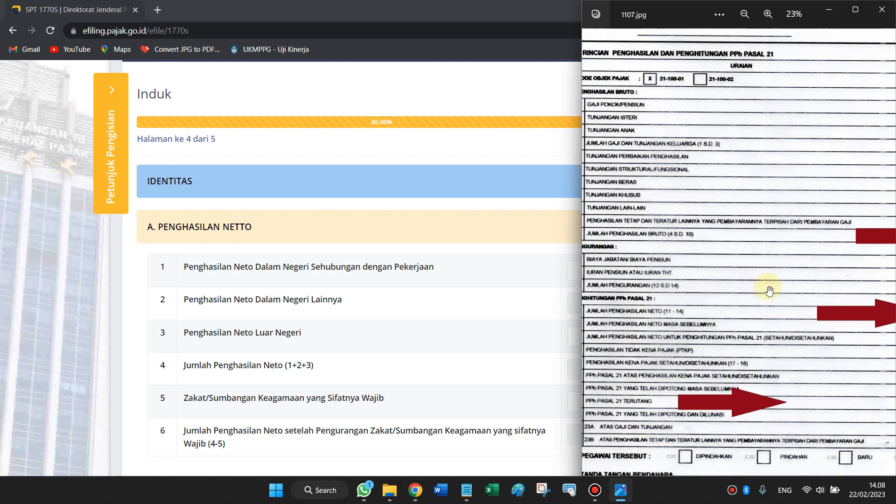
{"action": "left_click_drag", "start_coordinate": [688, 298], "coordinate": [693, 265]}
{"action": "left_click_drag", "start_coordinate": [729, 301], "coordinate": [739, 280]}
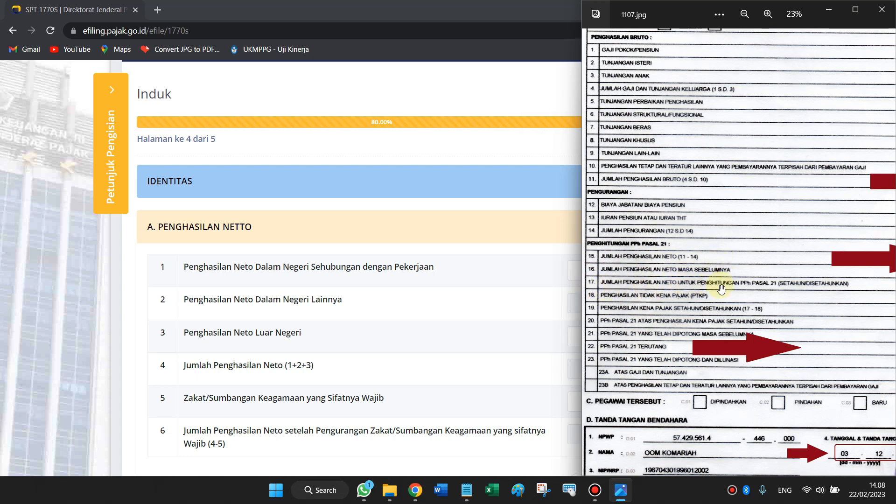
{"action": "left_click_drag", "start_coordinate": [815, 292], "coordinate": [640, 280]}
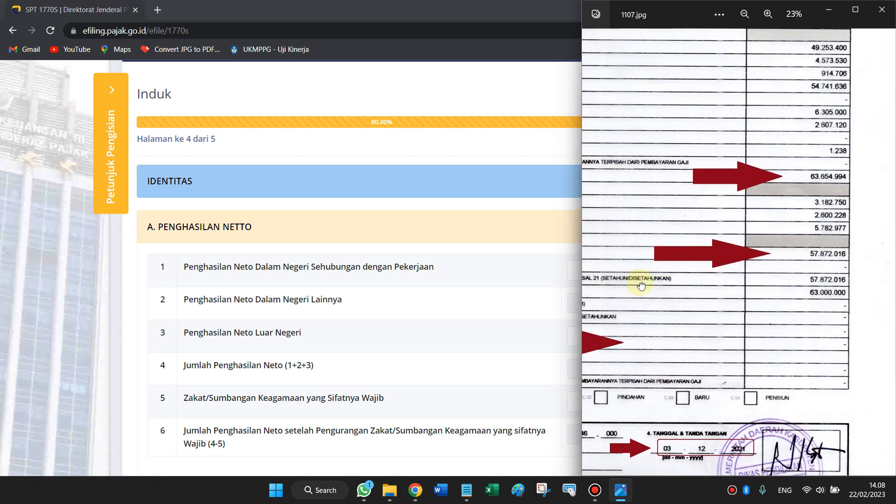
{"action": "left_click_drag", "start_coordinate": [813, 286], "coordinate": [805, 288]}
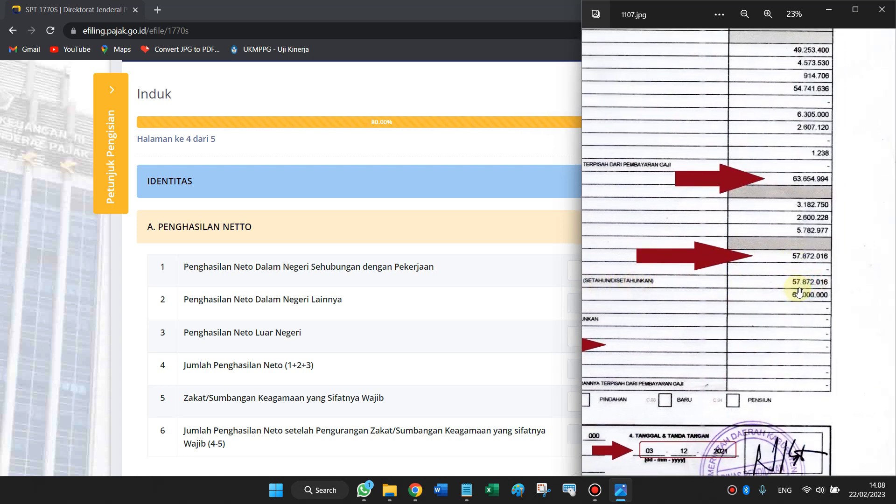
Enter 57.872.016 as Penghasilan Neto Dalam Negeri Sehubungan dengan Pekerjaan in section A, checking the figure against 1107.jpg.
{"action": "left_click", "coordinate": [507, 272]}
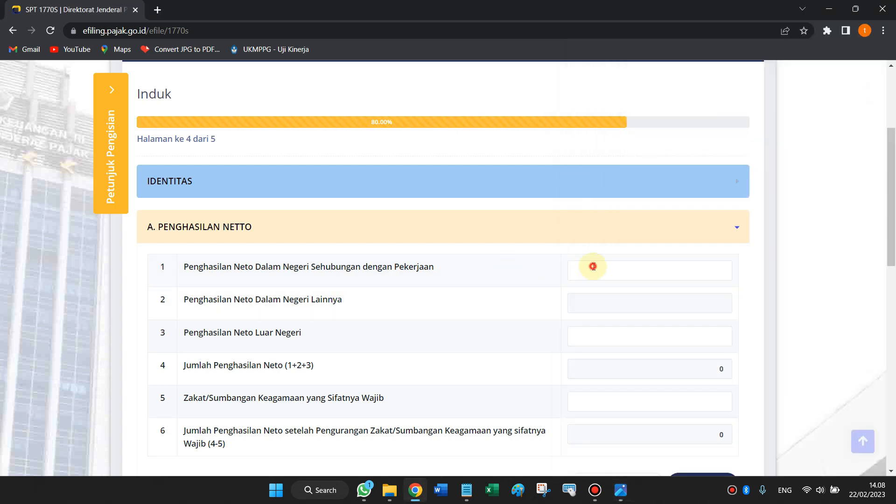
{"action": "left_click", "coordinate": [593, 266]}
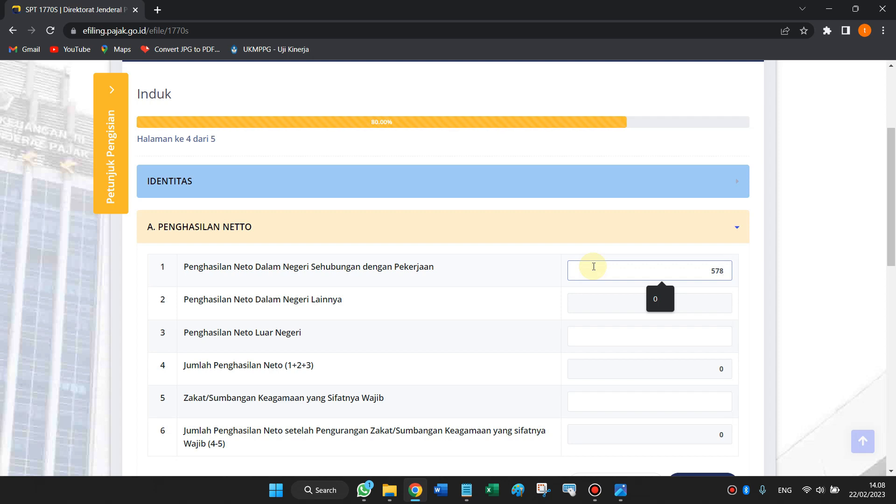
{"action": "key", "text": "alt+Tab"}
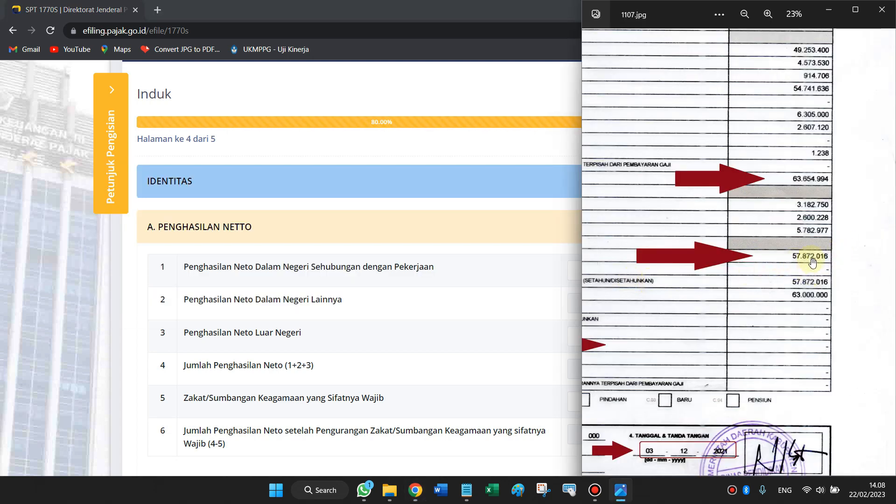
{"action": "left_click", "coordinate": [353, 230]}
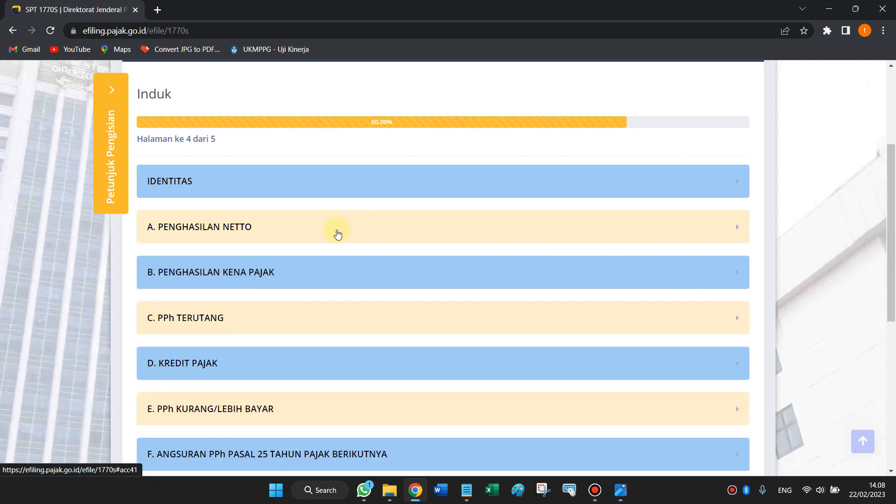
{"action": "left_click", "coordinate": [338, 233]}
{"action": "left_click", "coordinate": [725, 272]}
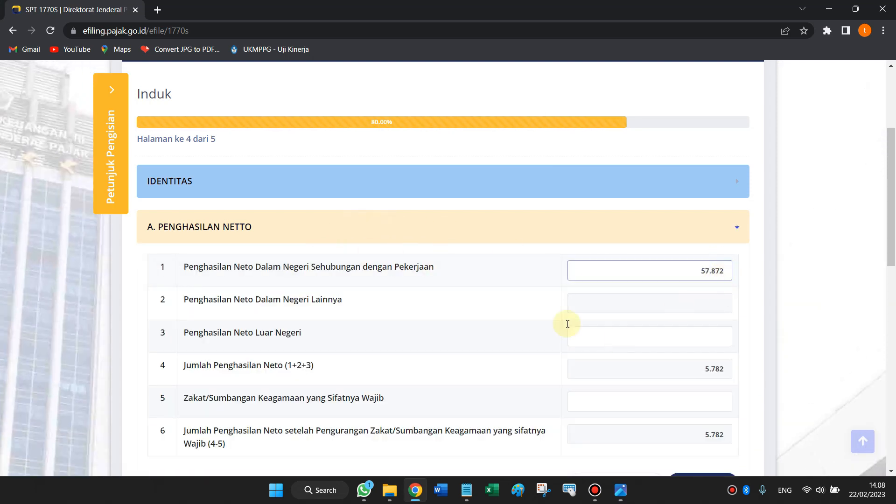
{"action": "left_click", "coordinate": [620, 490]}
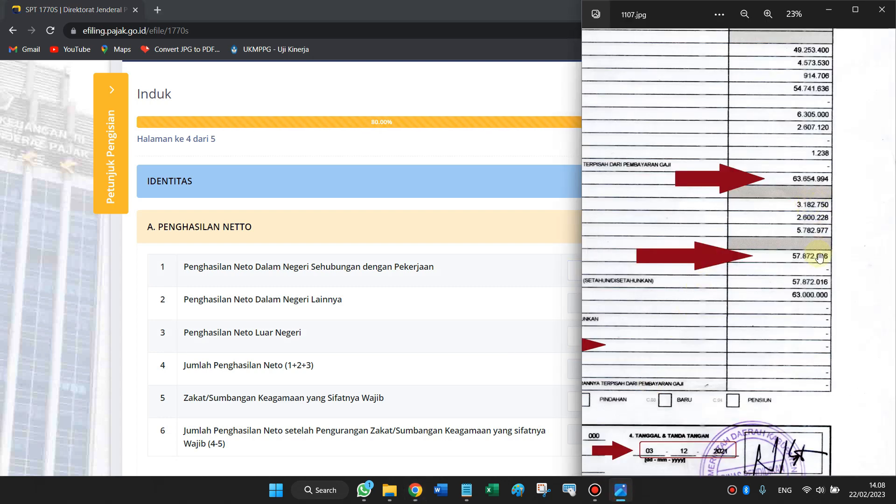
{"action": "left_click", "coordinate": [488, 246]}
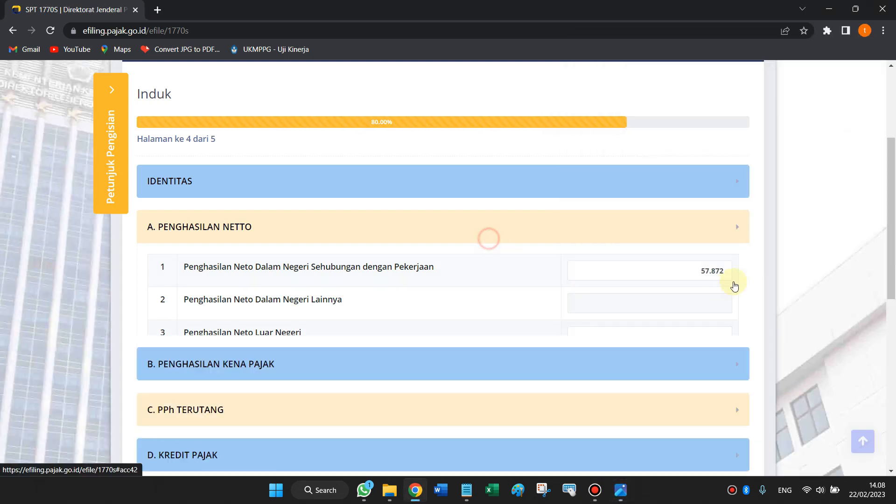
{"action": "left_click", "coordinate": [723, 226]}
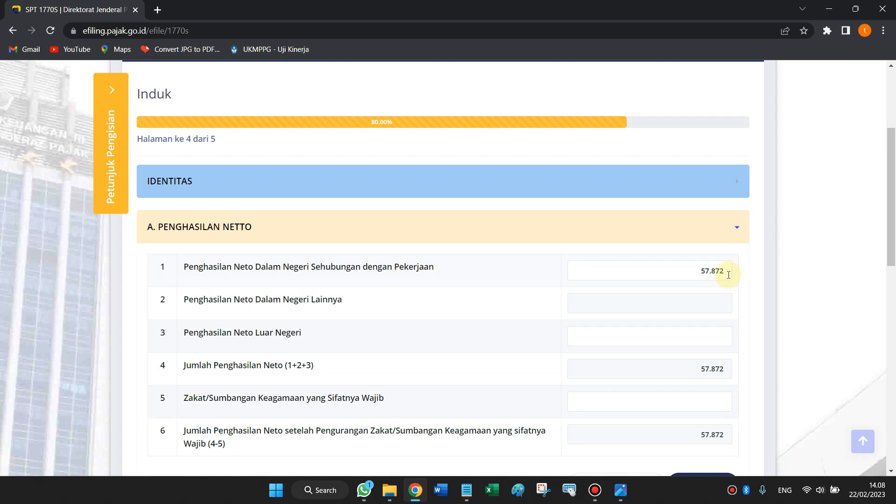
{"action": "left_click", "coordinate": [727, 274]}
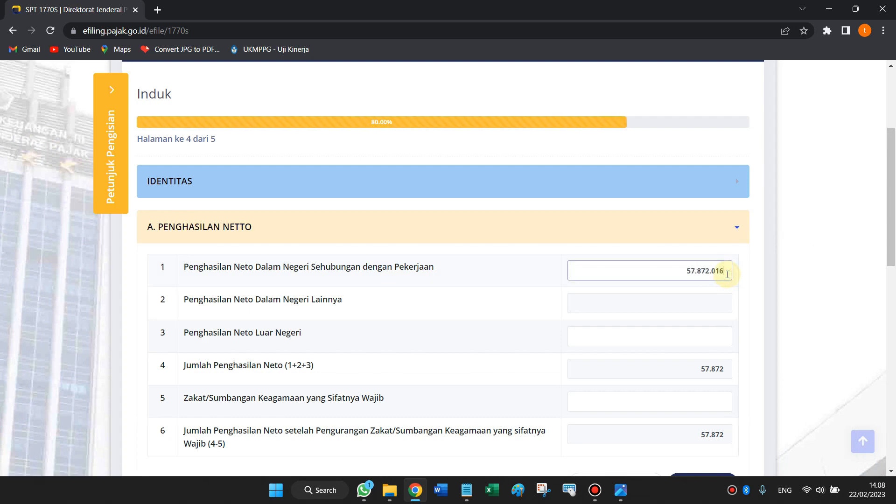
{"action": "scroll", "coordinate": [373, 277], "scroll_direction": "down", "scroll_amount": 1}
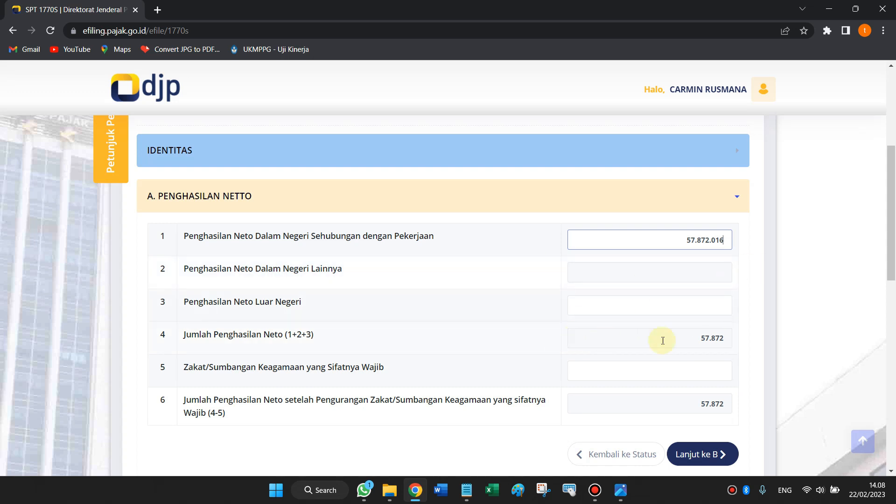
{"action": "left_click", "coordinate": [713, 303]}
{"action": "left_click", "coordinate": [752, 289]}
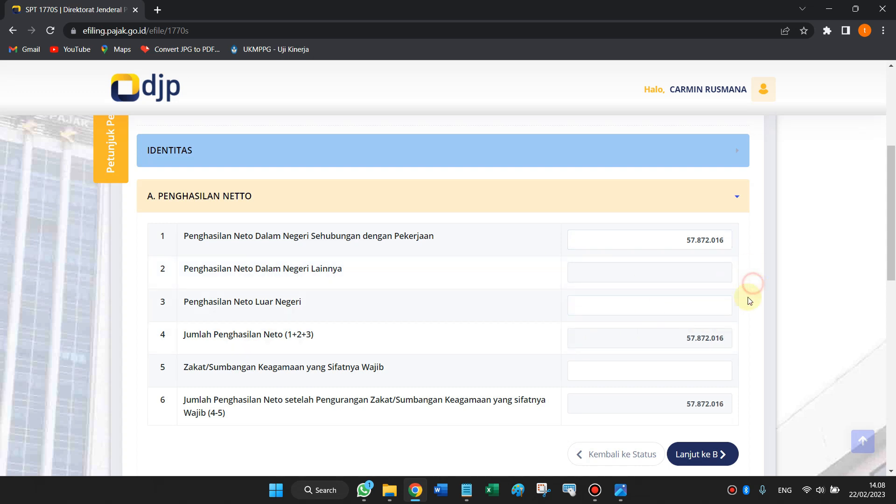
Review the section A totals and continue to section B, Penghasilan Kena Pajak.
{"action": "scroll", "coordinate": [487, 373], "scroll_direction": "down", "scroll_amount": 1}
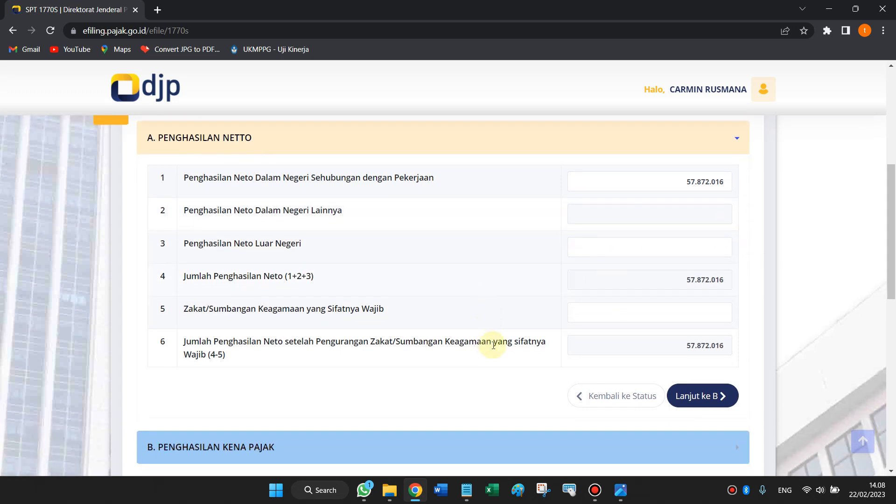
{"action": "scroll", "coordinate": [286, 344], "scroll_direction": "down", "scroll_amount": 2}
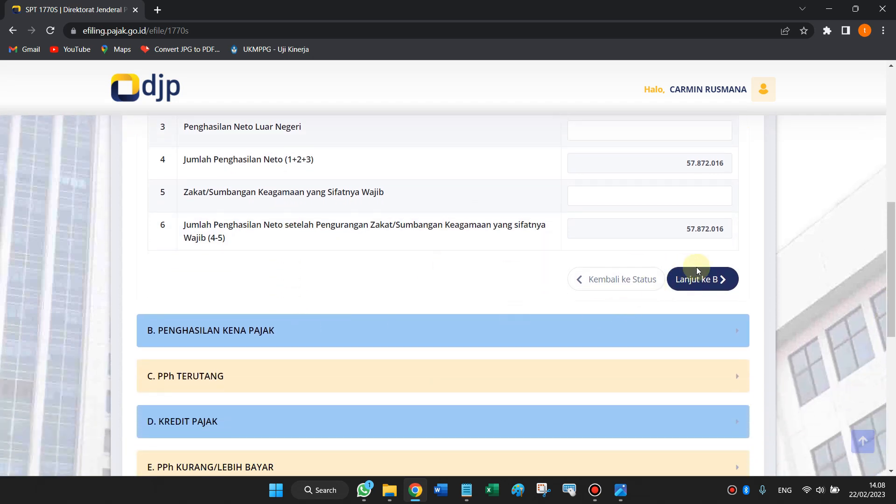
{"action": "left_click", "coordinate": [718, 283]}
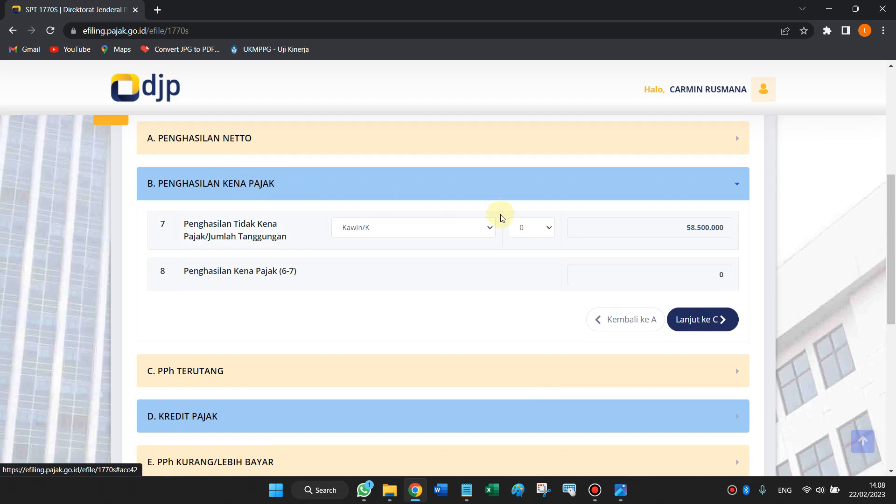
Try 3 as the Jumlah Tanggungan for Kawin/K and set it back to 0.
{"action": "left_click", "coordinate": [539, 231]}
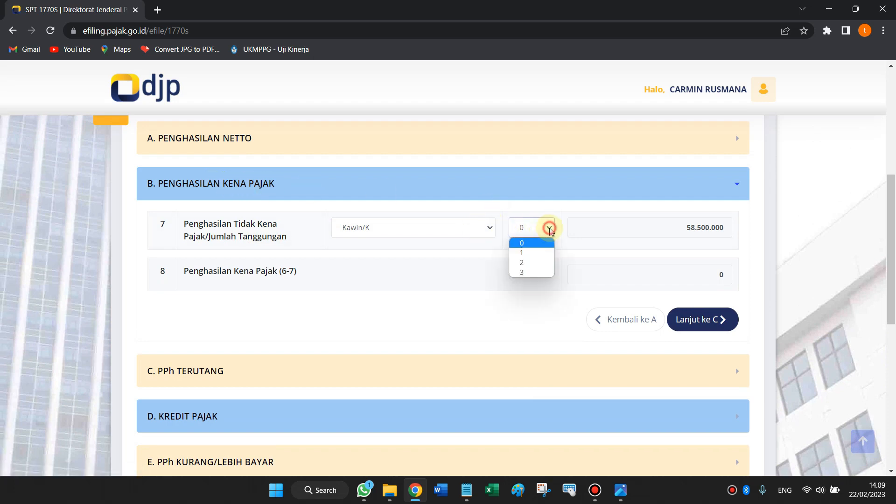
{"action": "left_click", "coordinate": [531, 272]}
{"action": "left_click", "coordinate": [548, 228]}
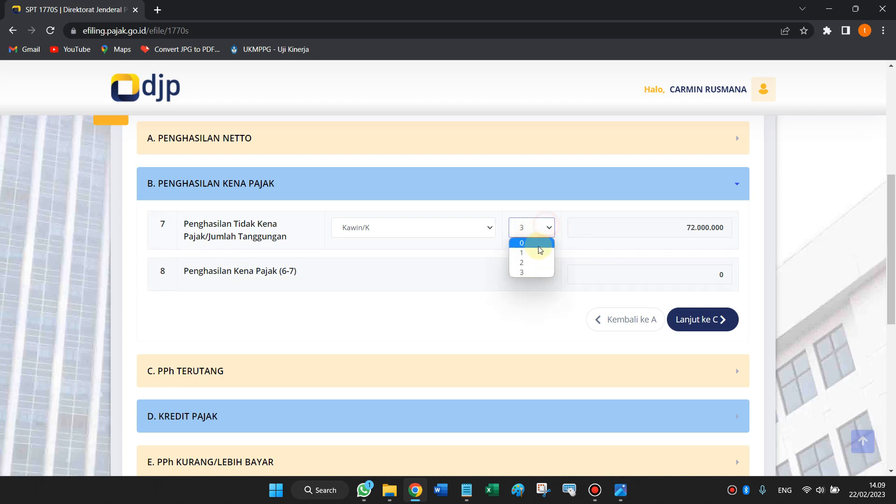
{"action": "left_click", "coordinate": [536, 243]}
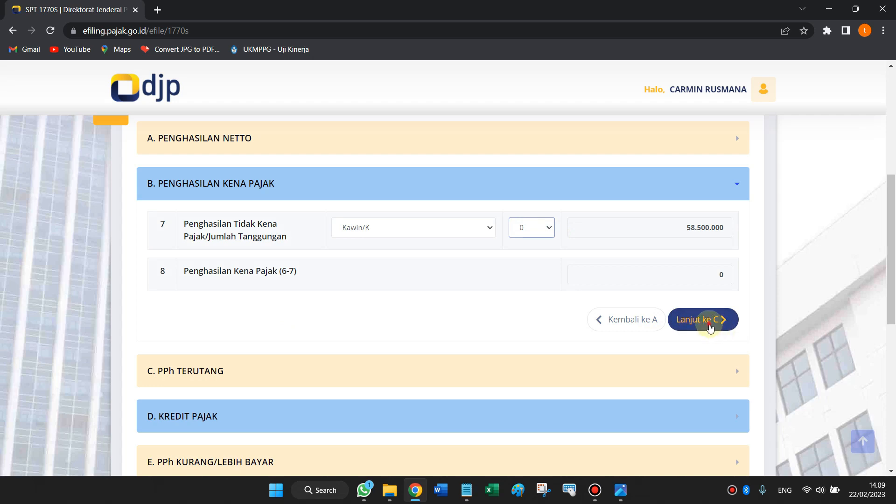
Continue through section C, PPh Terutang, to section D, Kredit Pajak, and review its lines.
{"action": "left_click", "coordinate": [709, 325]}
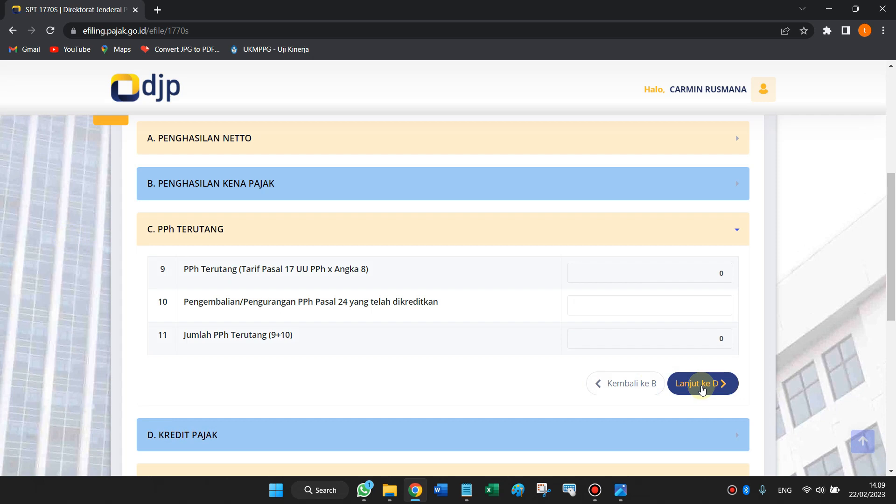
{"action": "left_click", "coordinate": [712, 383]}
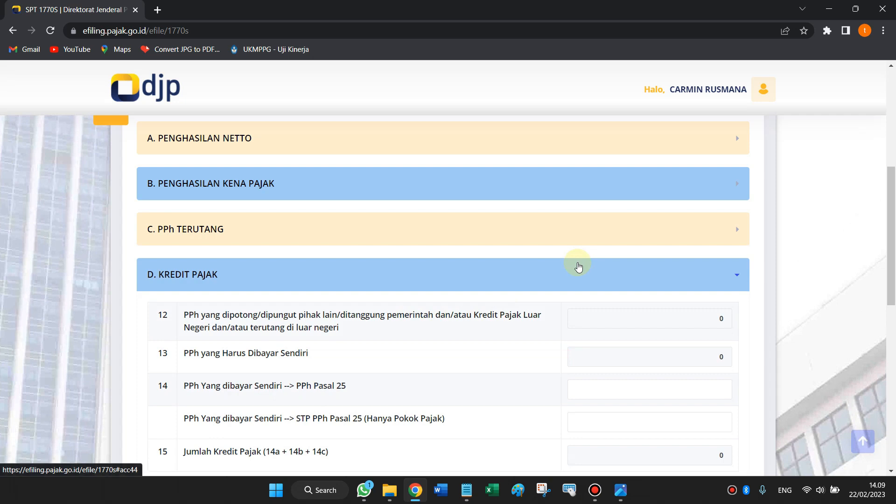
{"action": "scroll", "coordinate": [411, 223], "scroll_direction": "down", "scroll_amount": 3}
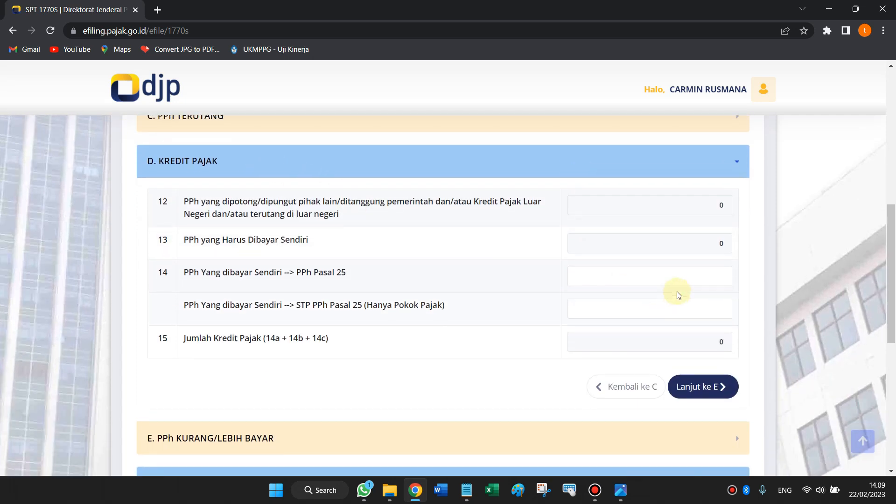
{"action": "scroll", "coordinate": [556, 324], "scroll_direction": "up", "scroll_amount": 1}
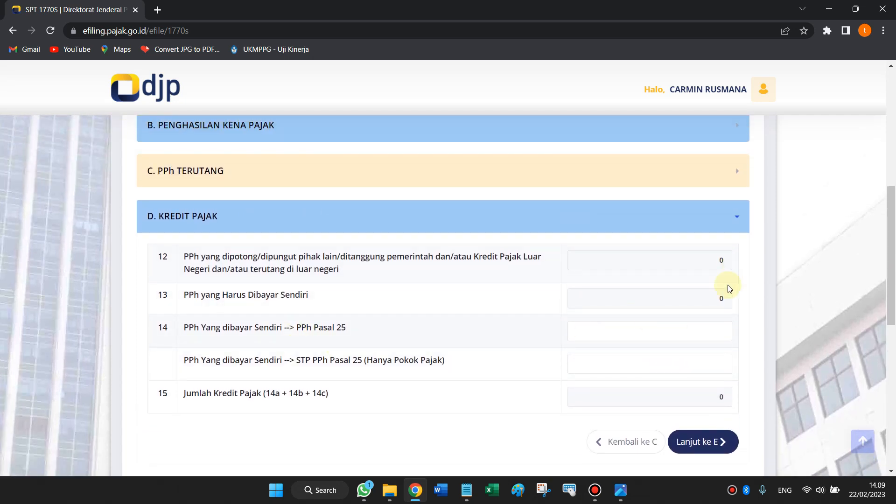
Check the PPh Pasal 21 Terutang and withheld tax rows in 1107.jpg against the Kredit Pajak lines.
{"action": "left_click", "coordinate": [620, 490]}
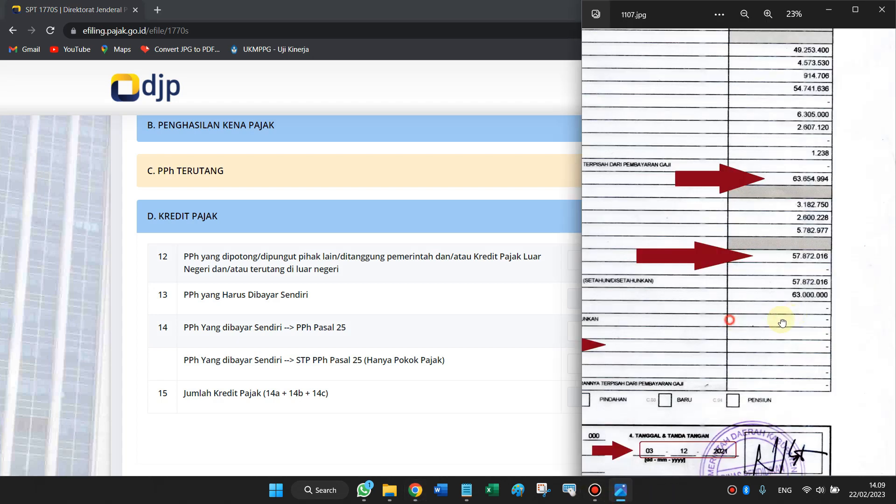
{"action": "left_click_drag", "start_coordinate": [782, 323], "coordinate": [861, 324]}
{"action": "mouse_move", "coordinate": [684, 352]}
{"action": "left_mouse_down"}
{"action": "mouse_move", "coordinate": [732, 353]}
{"action": "mouse_move", "coordinate": [686, 347]}
{"action": "left_mouse_up"}
{"action": "left_click_drag", "start_coordinate": [854, 338], "coordinate": [778, 336]}
{"action": "left_click", "coordinate": [778, 450]}
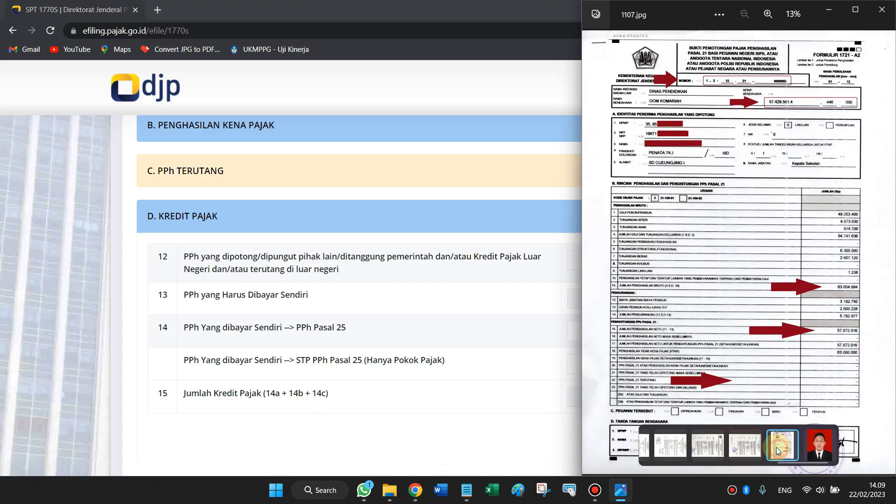
{"action": "scroll", "coordinate": [810, 359], "scroll_direction": "up", "scroll_amount": 5}
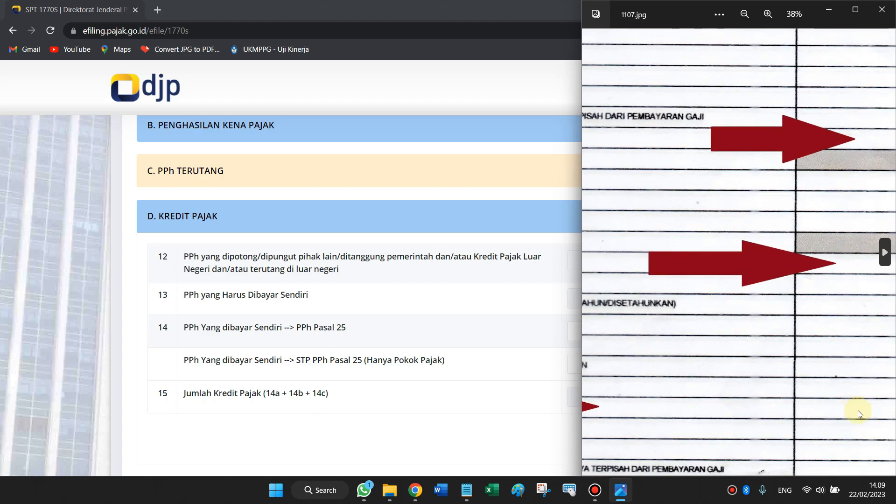
Return to the tax form, recheck line 12 in section D, Kredit Pajak, and review the section C, PPh Terutang, lines.
{"action": "left_click", "coordinate": [434, 215]}
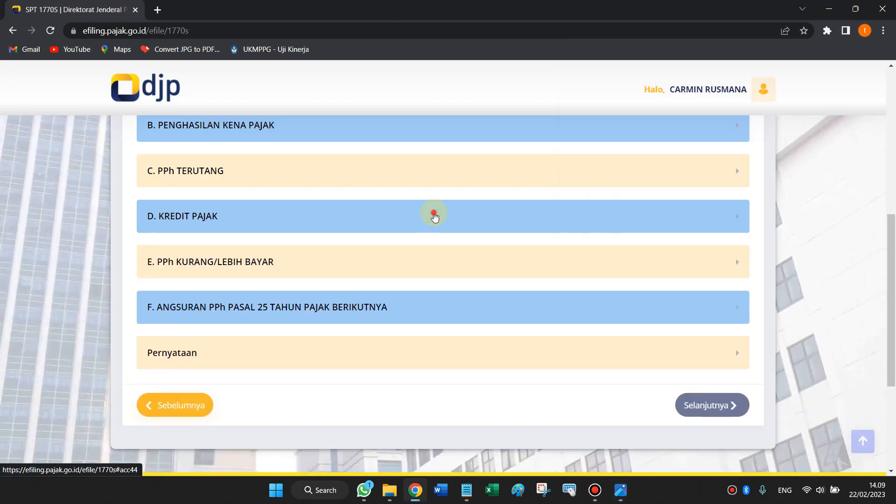
{"action": "left_click", "coordinate": [434, 215]}
{"action": "left_click", "coordinate": [718, 259]}
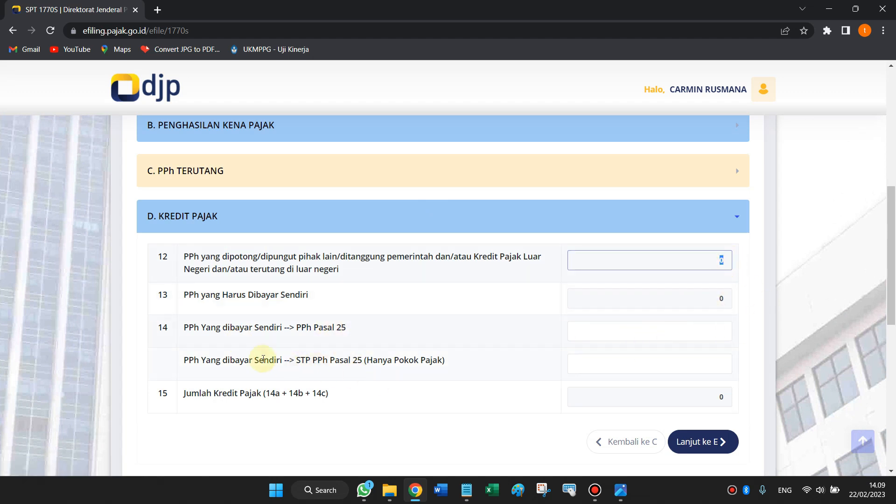
{"action": "scroll", "coordinate": [349, 387], "scroll_direction": "down", "scroll_amount": 1}
{"action": "scroll", "coordinate": [352, 387], "scroll_direction": "up", "scroll_amount": 1}
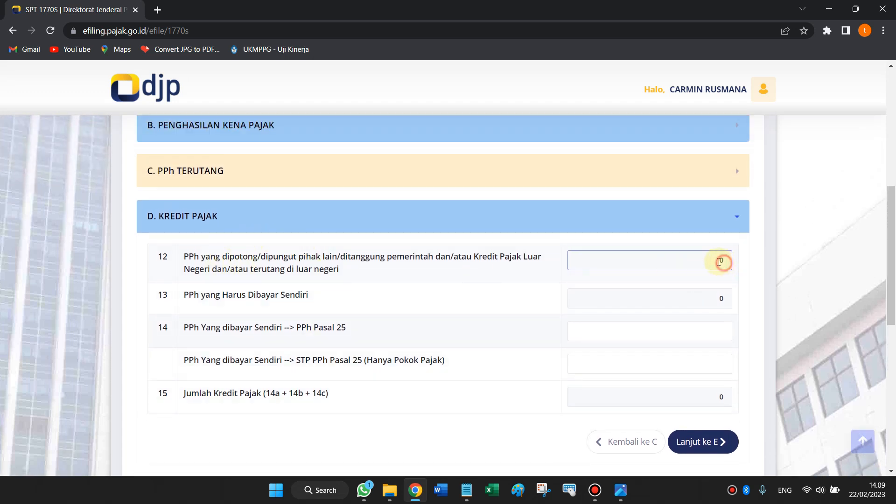
{"action": "scroll", "coordinate": [684, 266], "scroll_direction": "up", "scroll_amount": 1}
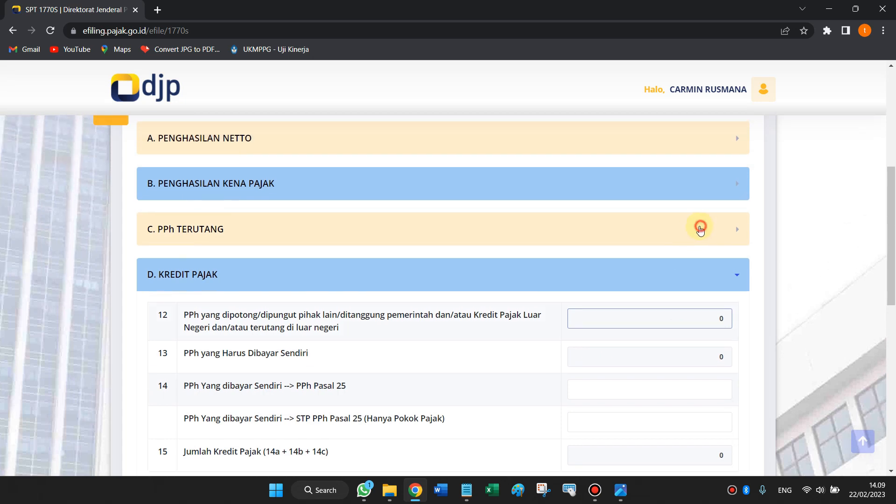
{"action": "left_click", "coordinate": [698, 234]}
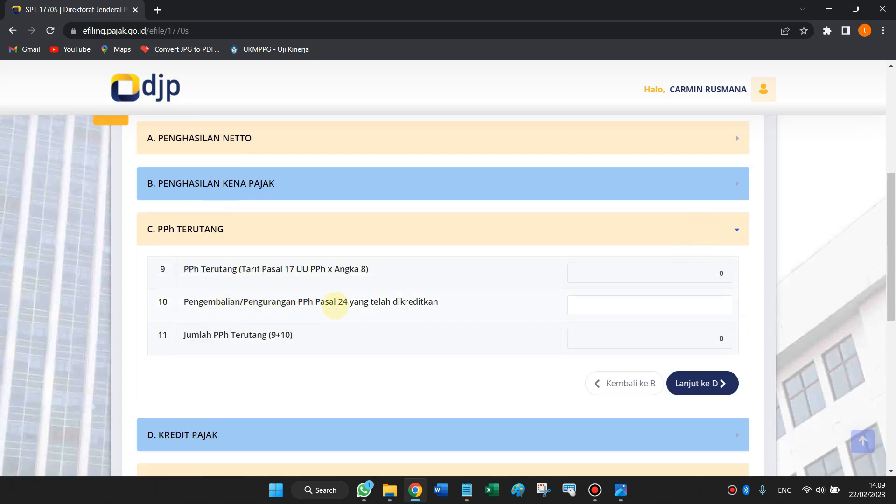
{"action": "left_click", "coordinate": [701, 238]}
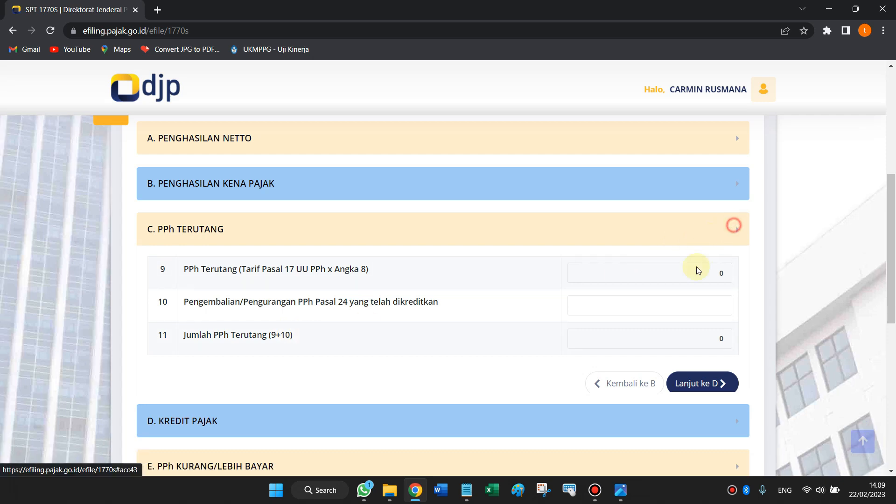
Review the lines in section C, PPh Terutang, and section D, Kredit Pajak, including the self-paid PPh Pasal 25 fields.
{"action": "scroll", "coordinate": [560, 393], "scroll_direction": "down", "scroll_amount": 2}
{"action": "scroll", "coordinate": [240, 209], "scroll_direction": "up", "scroll_amount": 1}
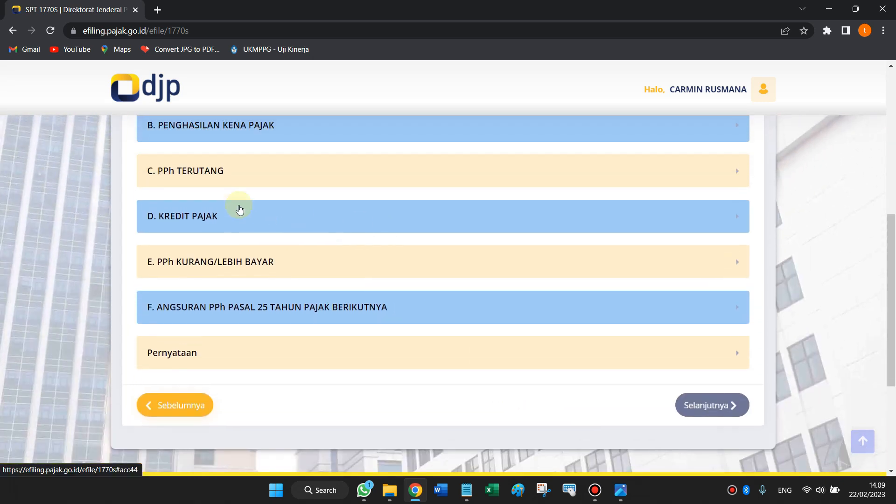
{"action": "left_click", "coordinate": [228, 175]}
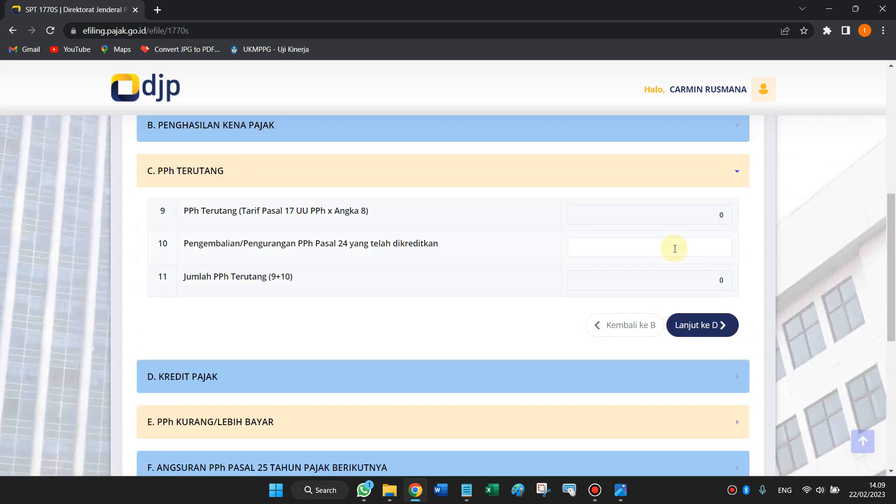
{"action": "scroll", "coordinate": [574, 346], "scroll_direction": "down", "scroll_amount": 1}
{"action": "left_click", "coordinate": [269, 311]}
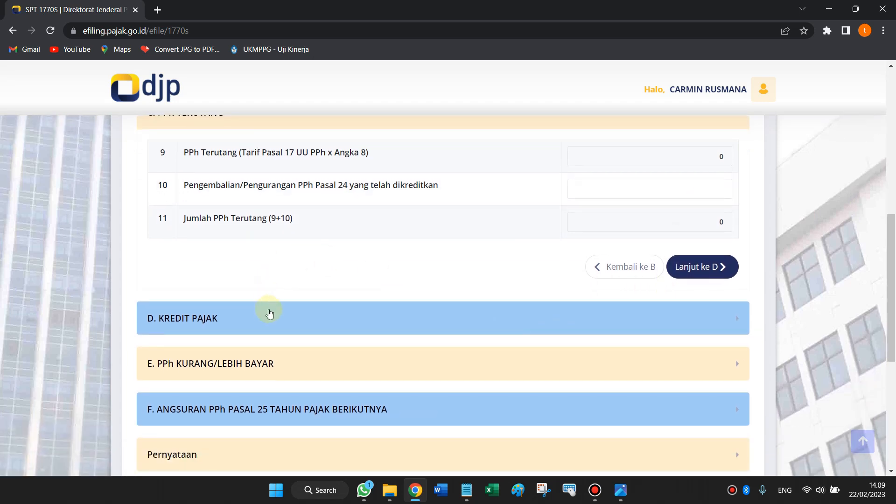
{"action": "scroll", "coordinate": [395, 289], "scroll_direction": "down", "scroll_amount": 1}
{"action": "scroll", "coordinate": [534, 294], "scroll_direction": "up", "scroll_amount": 1}
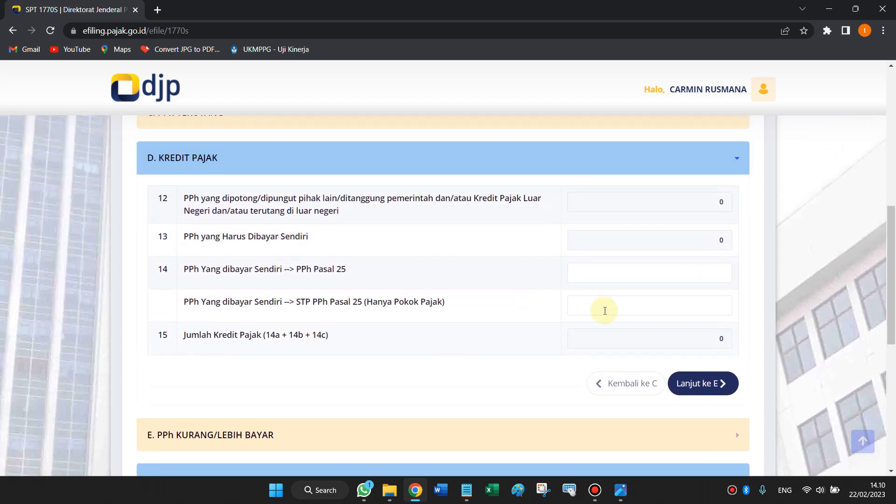
{"action": "left_click", "coordinate": [678, 303]}
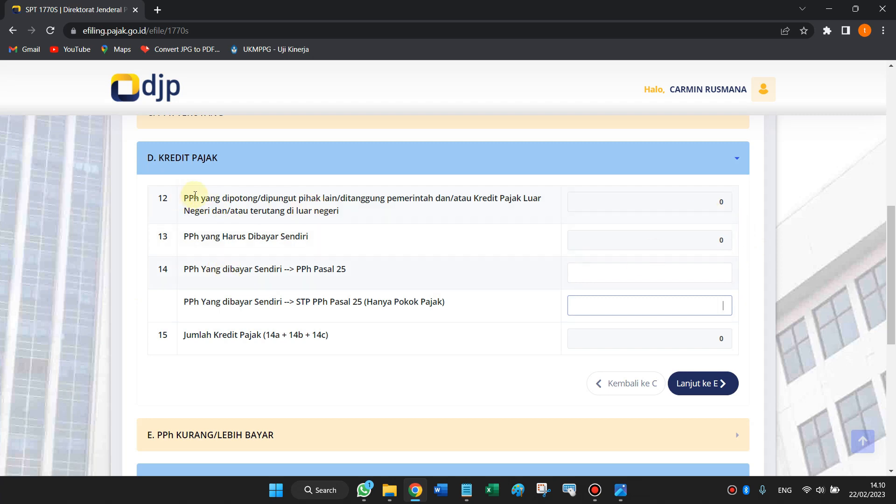
{"action": "left_click", "coordinate": [712, 203]}
{"action": "scroll", "coordinate": [606, 286], "scroll_direction": "down", "scroll_amount": 2}
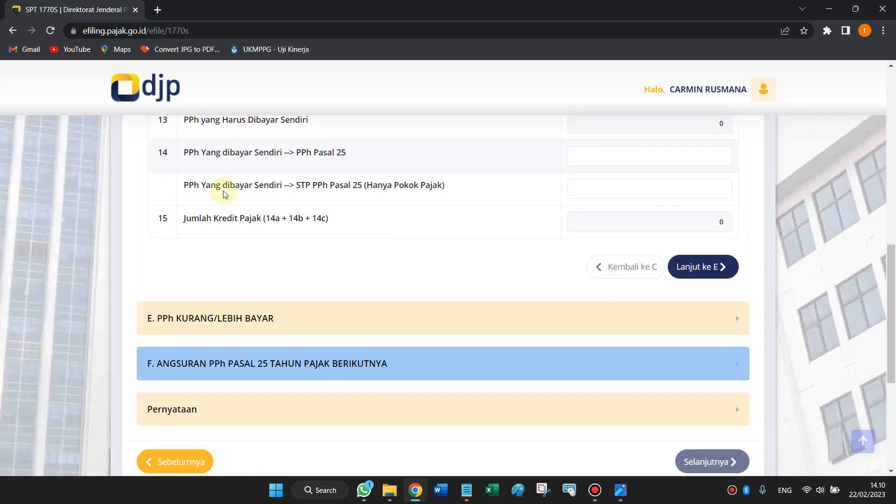
{"action": "scroll", "coordinate": [344, 216], "scroll_direction": "up", "scroll_amount": 1}
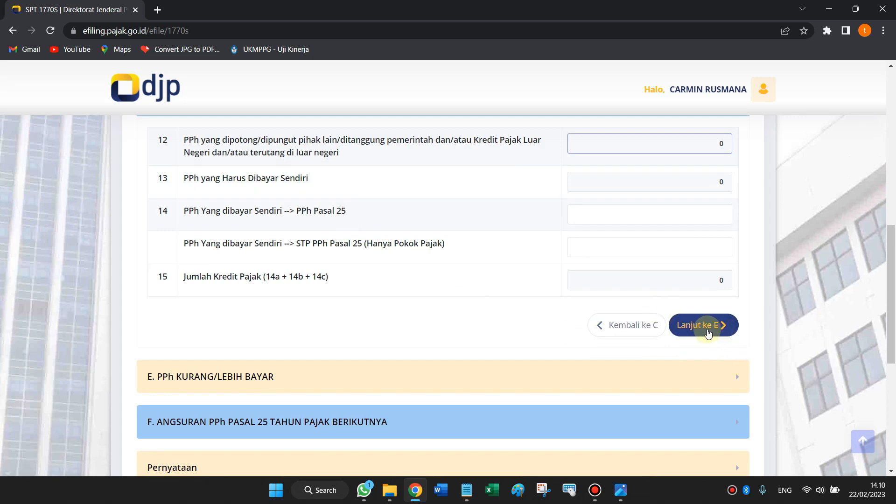
Continue from section D, Kredit Pajak, to section E, PPh Kurang/Lebih Bayar, and view line 16.
{"action": "left_click", "coordinate": [707, 333]}
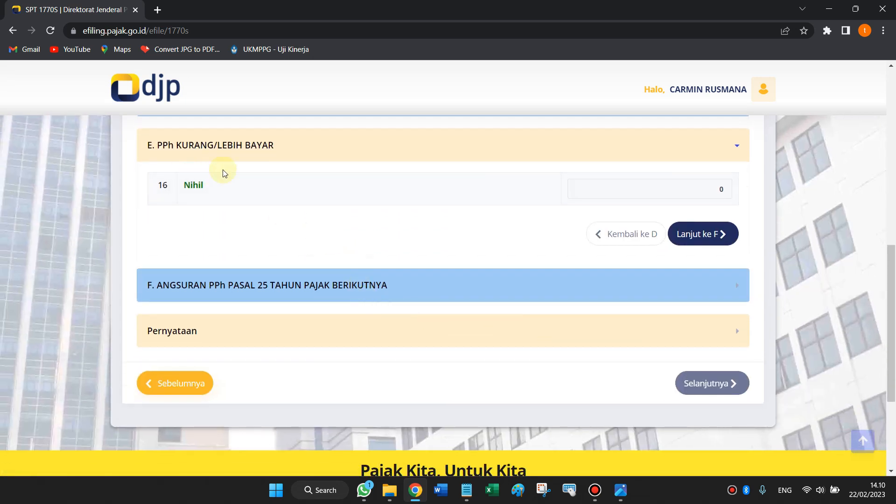
{"action": "scroll", "coordinate": [224, 172], "scroll_direction": "up", "scroll_amount": 1}
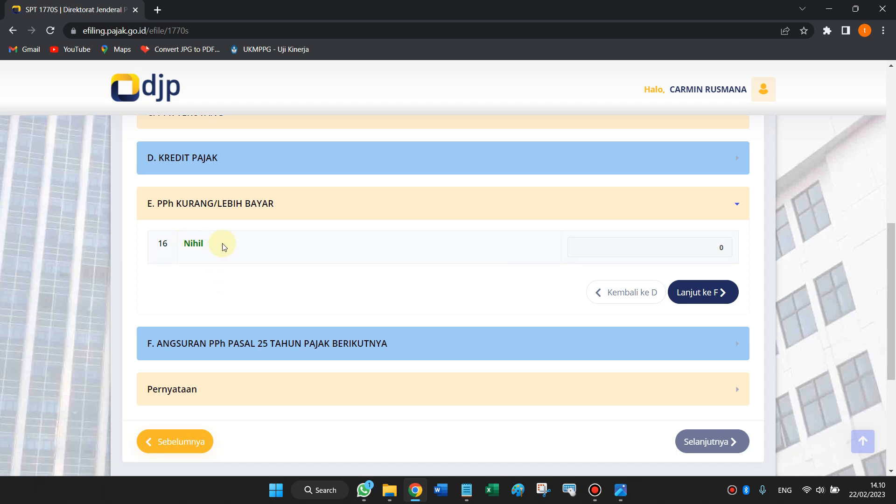
{"action": "scroll", "coordinate": [256, 212], "scroll_direction": "up", "scroll_amount": 1}
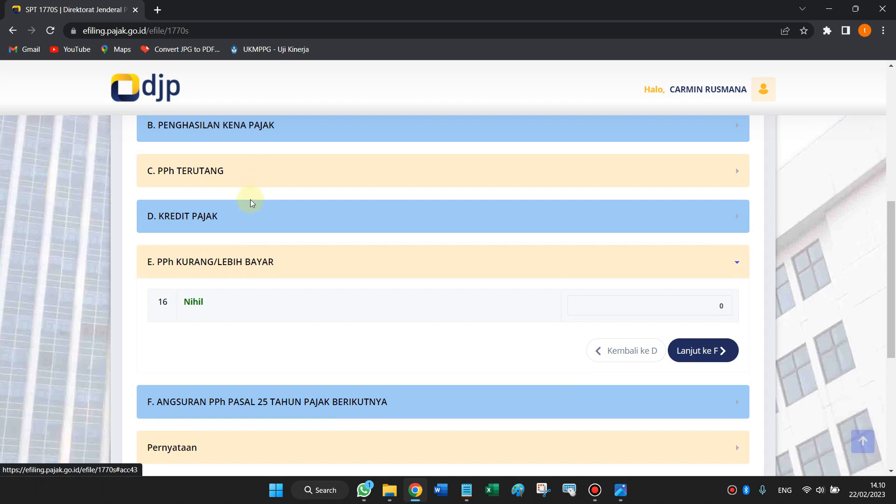
Compare the amounts in section D, Kredit Pajak, and section C, PPh Terutang, with the payment status on line 16 in section E.
{"action": "left_click", "coordinate": [219, 223]}
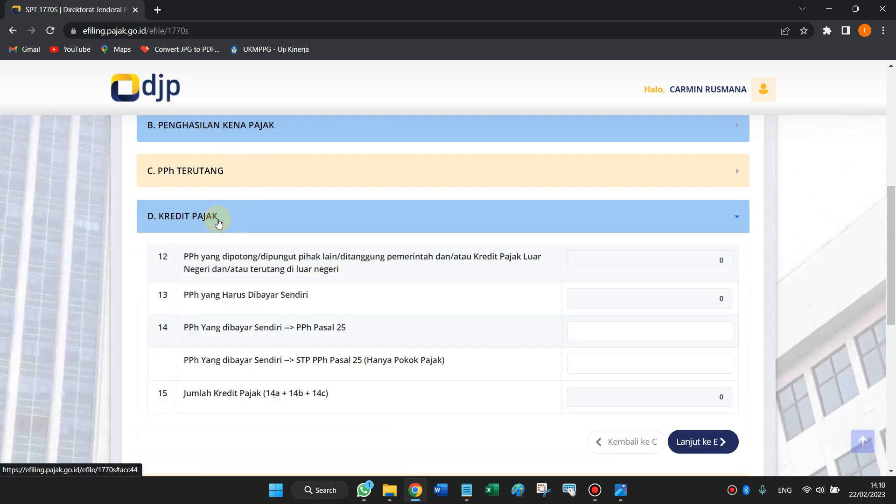
{"action": "left_click", "coordinate": [210, 180]}
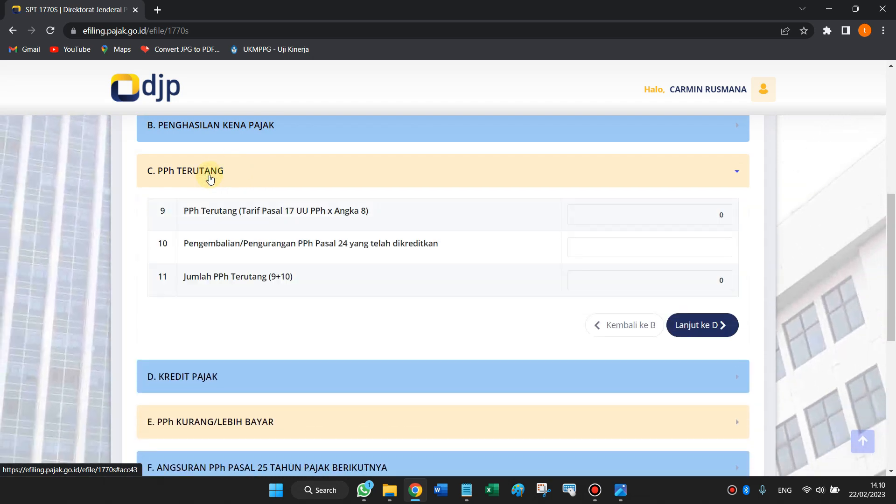
{"action": "left_click", "coordinate": [209, 175]}
{"action": "left_click", "coordinate": [193, 218]}
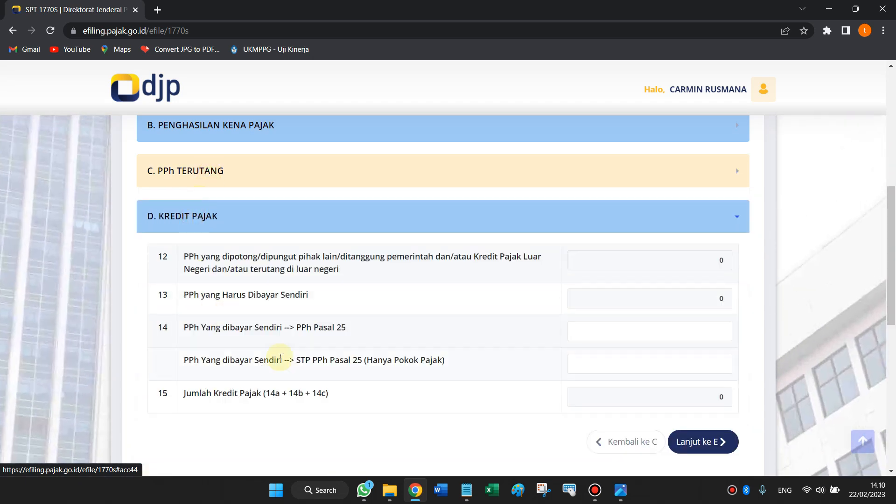
{"action": "left_click", "coordinate": [174, 222]}
{"action": "scroll", "coordinate": [216, 238], "scroll_direction": "down", "scroll_amount": 2}
{"action": "left_click", "coordinate": [201, 206]}
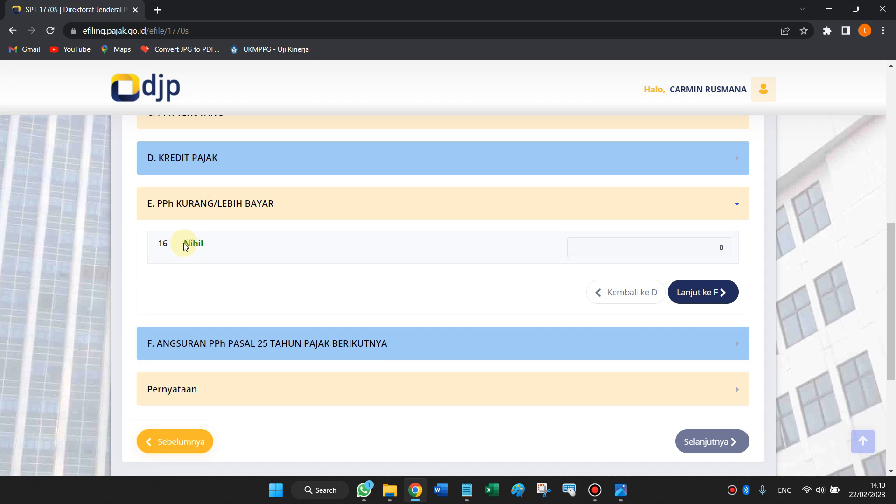
{"action": "left_click_drag", "start_coordinate": [187, 243], "coordinate": [211, 246]}
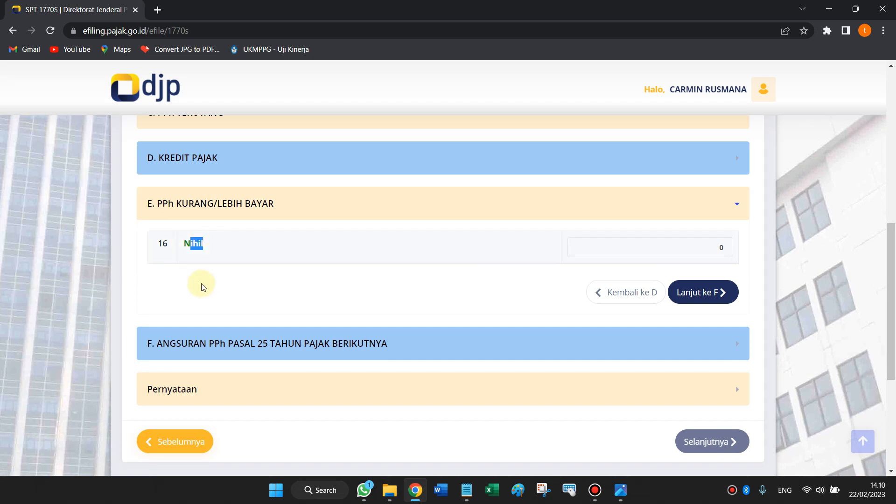
{"action": "left_click", "coordinate": [410, 289]}
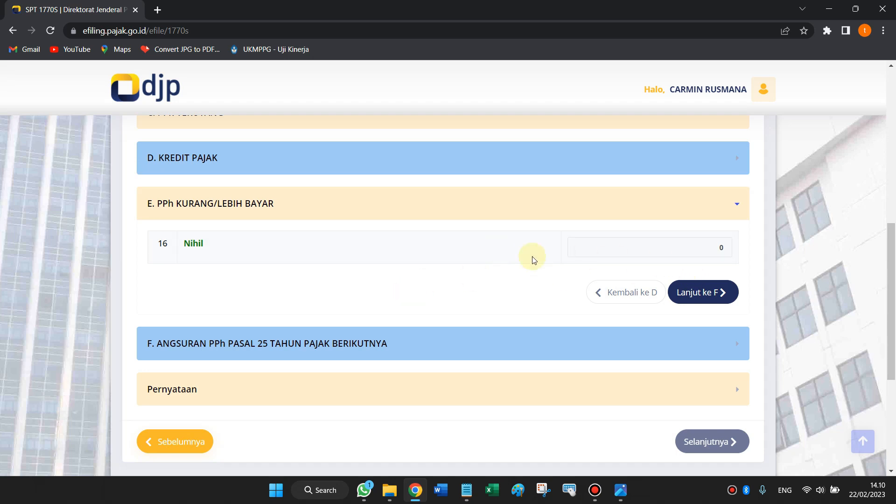
{"action": "scroll", "coordinate": [718, 243], "scroll_direction": "down", "scroll_amount": 1}
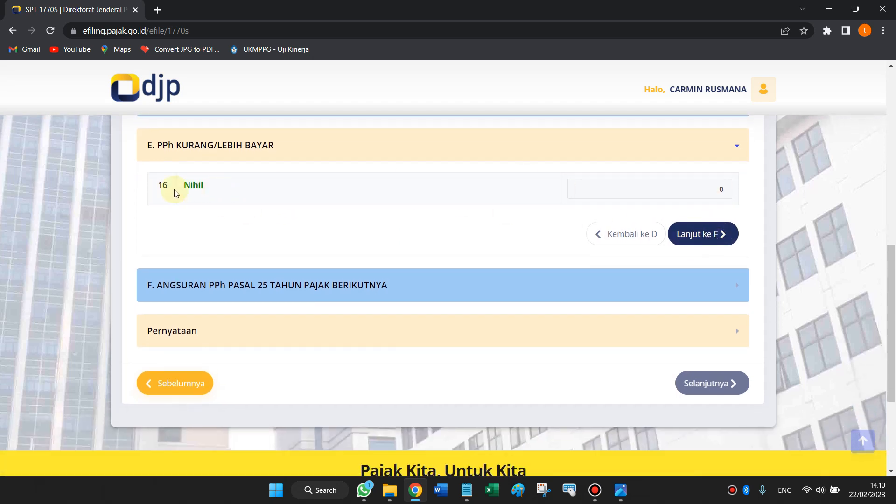
Continue to section F, Angsuran PPh Pasal 25 Tahun Pajak Berikutnya, and check line 18's calculation basis and amount fields, leaving both blank.
{"action": "left_click", "coordinate": [703, 235]}
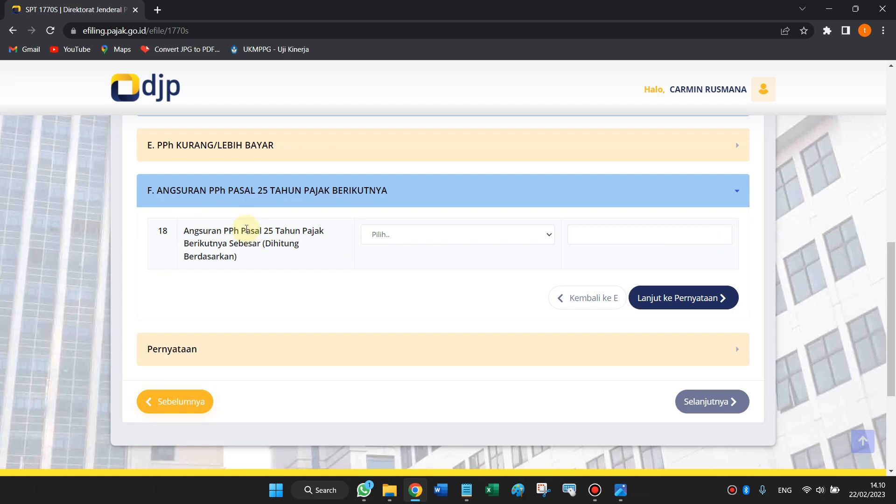
{"action": "left_click_drag", "start_coordinate": [244, 230], "coordinate": [271, 228]}
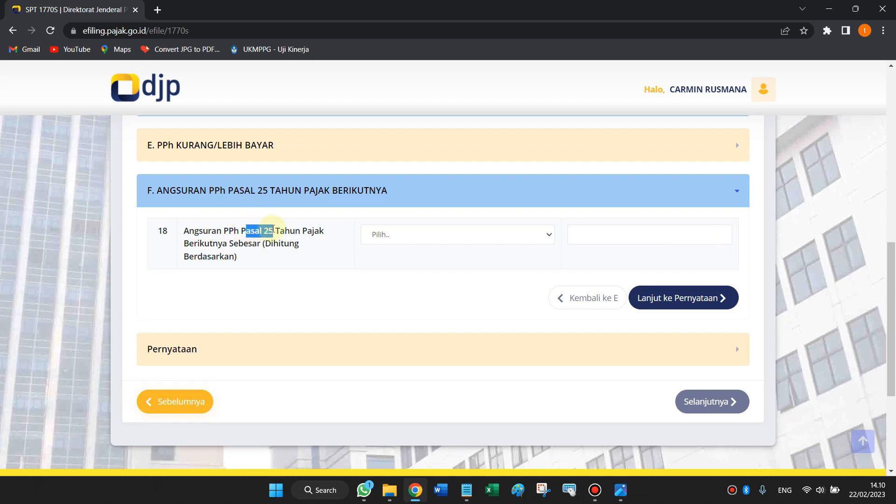
{"action": "left_click", "coordinate": [469, 234]}
{"action": "left_click", "coordinate": [400, 304]}
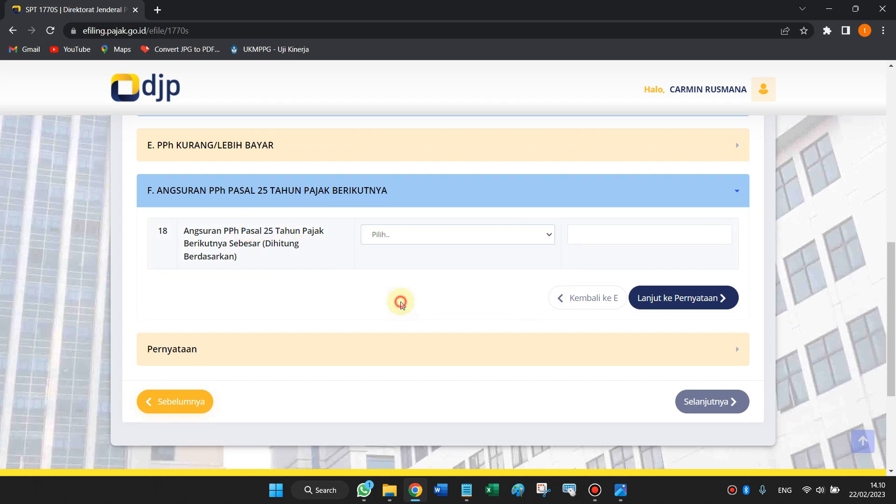
{"action": "left_click", "coordinate": [443, 234]}
{"action": "left_click", "coordinate": [420, 309]}
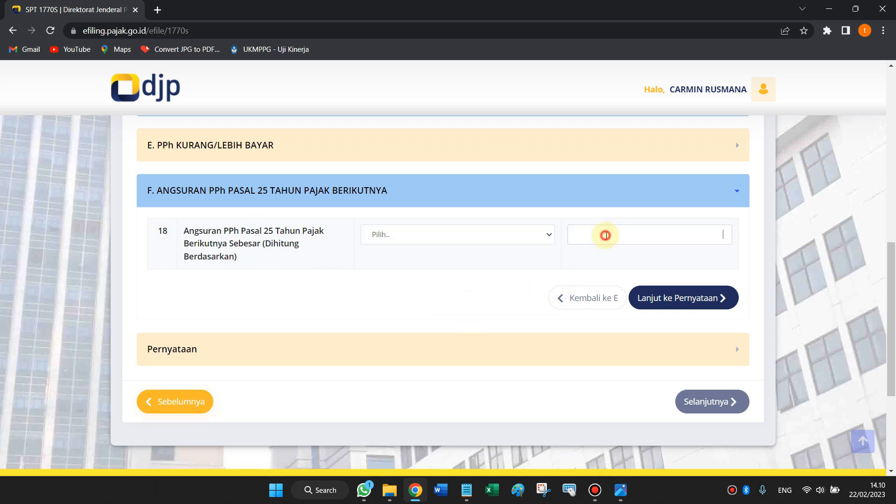
{"action": "left_click", "coordinate": [605, 235]}
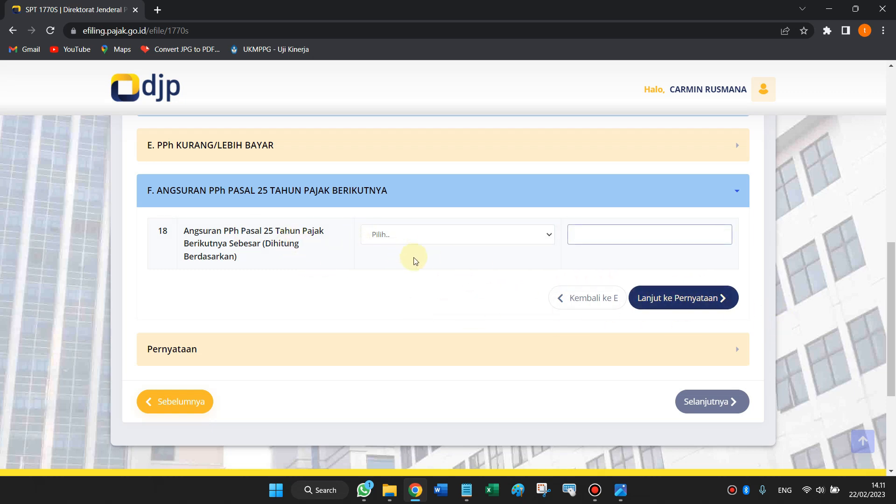
{"action": "left_click", "coordinate": [458, 286]}
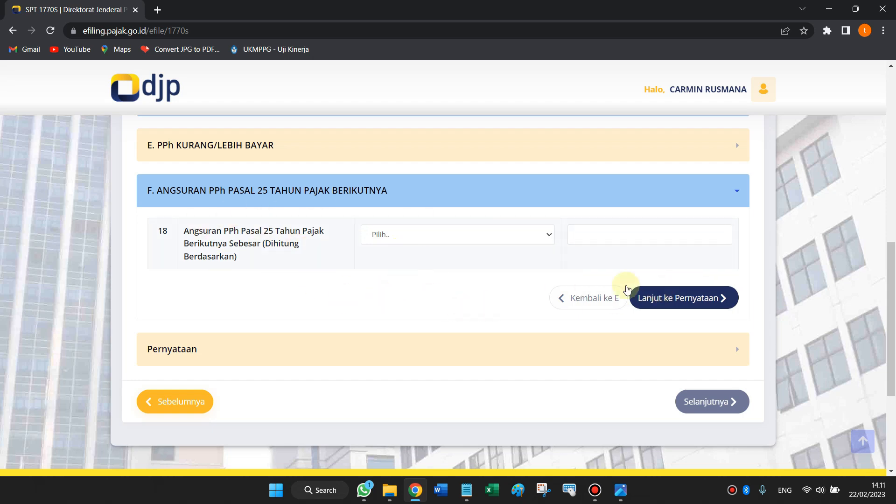
Accept the Pernyataan declaration with Setuju and proceed to the Kirim page.
{"action": "scroll", "coordinate": [410, 272], "scroll_direction": "down", "scroll_amount": 1}
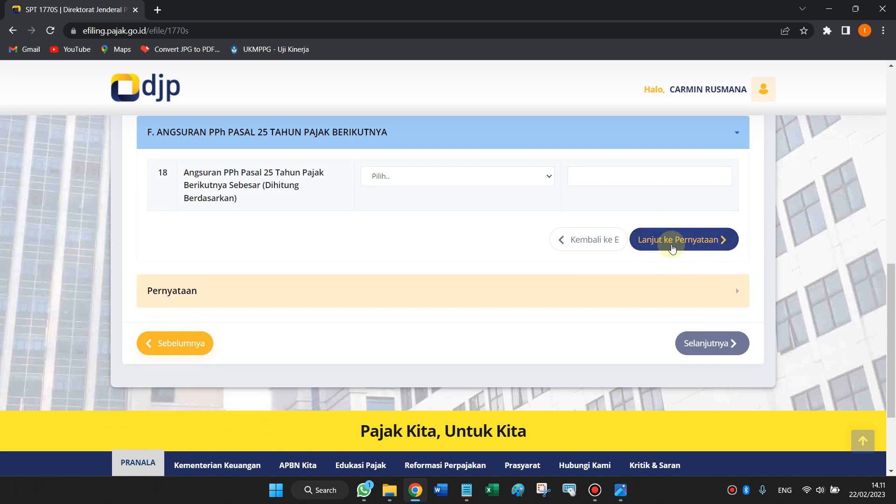
{"action": "left_click", "coordinate": [671, 246]}
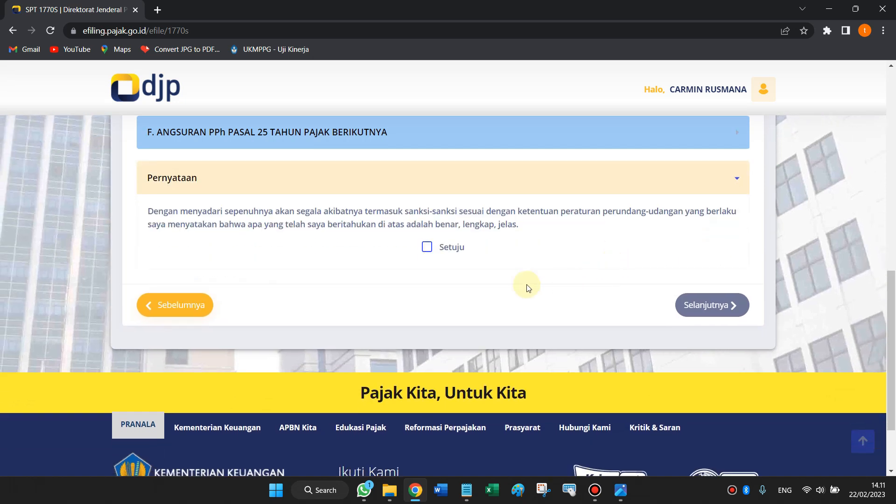
{"action": "left_click", "coordinate": [426, 248]}
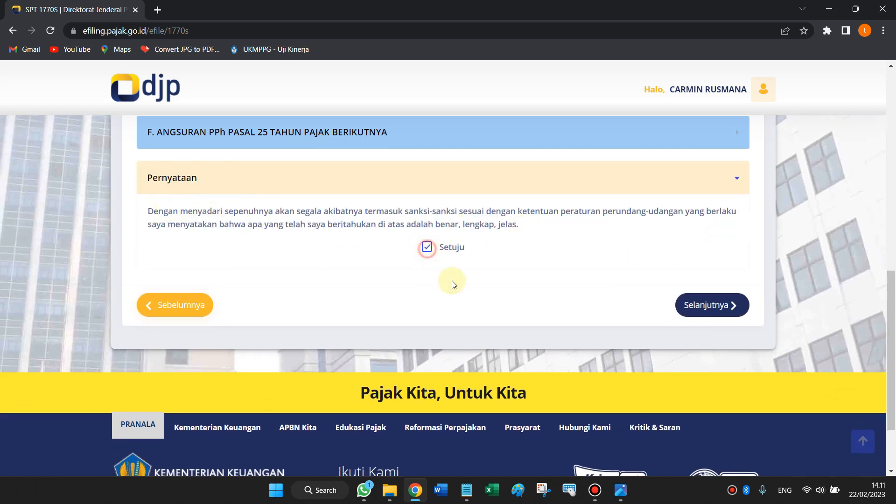
{"action": "left_click", "coordinate": [728, 315]}
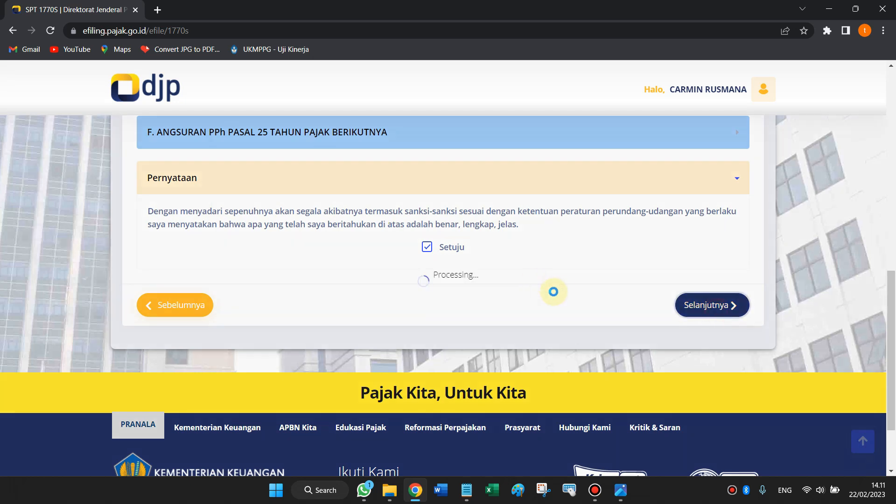
Review the SPT Anda summary on the Kirim page, checking Status SPT, Catatan and the verification code field.
{"action": "scroll", "coordinate": [502, 250], "scroll_direction": "down", "scroll_amount": 4}
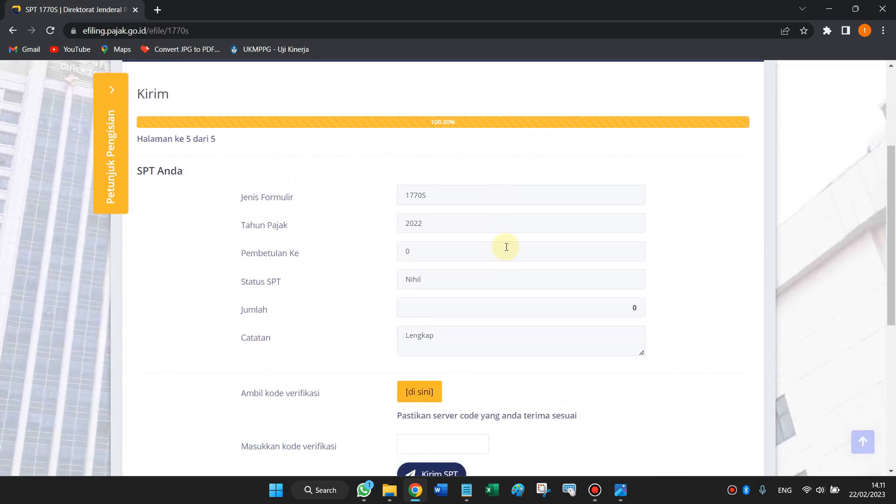
{"action": "scroll", "coordinate": [507, 247], "scroll_direction": "up", "scroll_amount": 1}
{"action": "scroll", "coordinate": [500, 251], "scroll_direction": "down", "scroll_amount": 1}
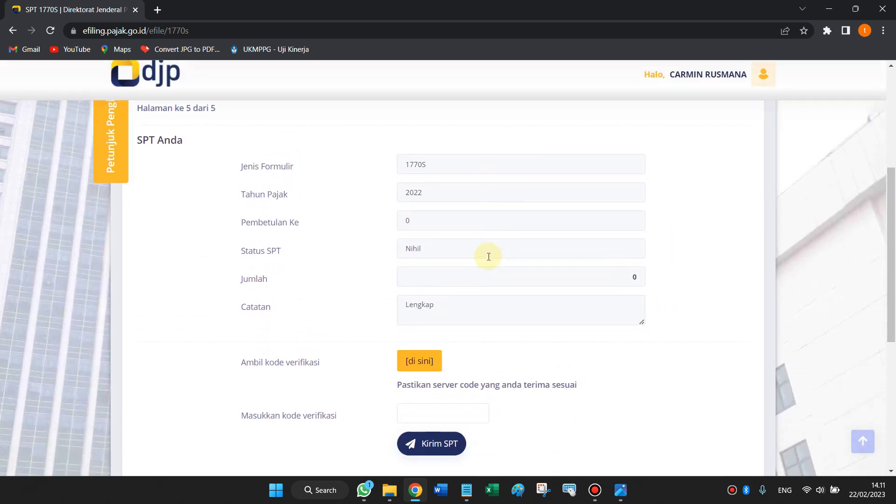
{"action": "scroll", "coordinate": [469, 241], "scroll_direction": "up", "scroll_amount": 1}
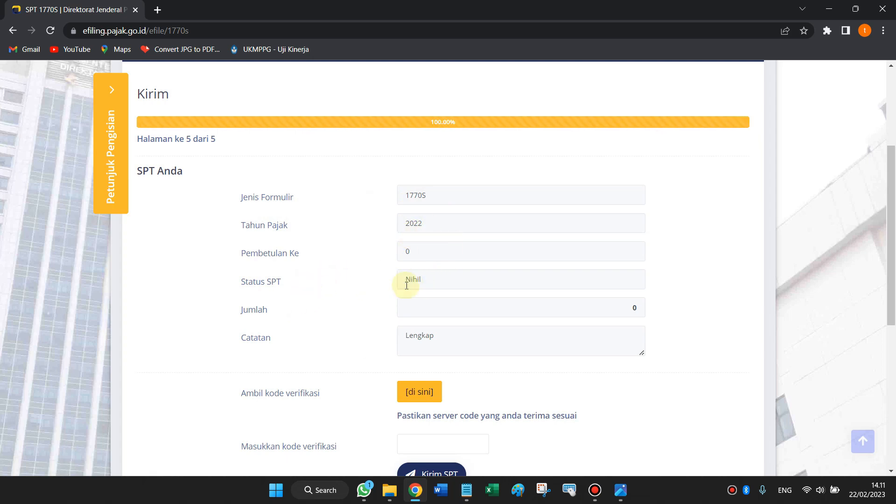
{"action": "left_click_drag", "start_coordinate": [404, 281], "coordinate": [440, 278]}
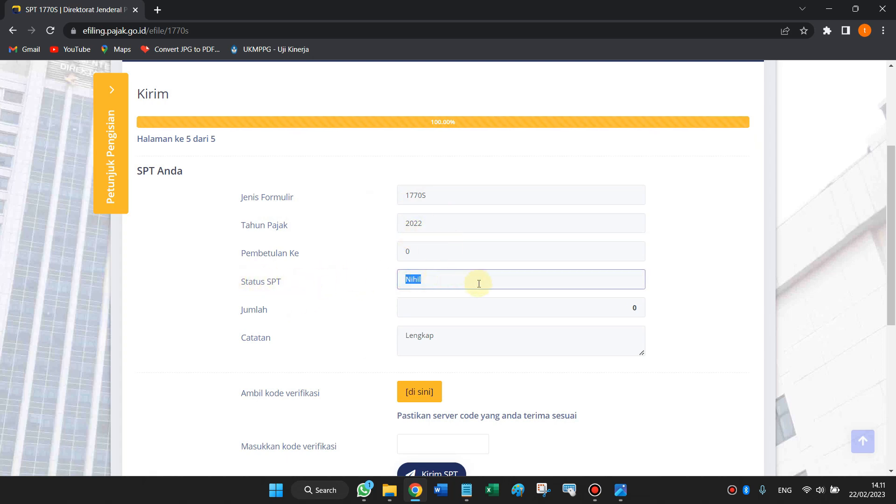
{"action": "scroll", "coordinate": [494, 238], "scroll_direction": "down", "scroll_amount": 1}
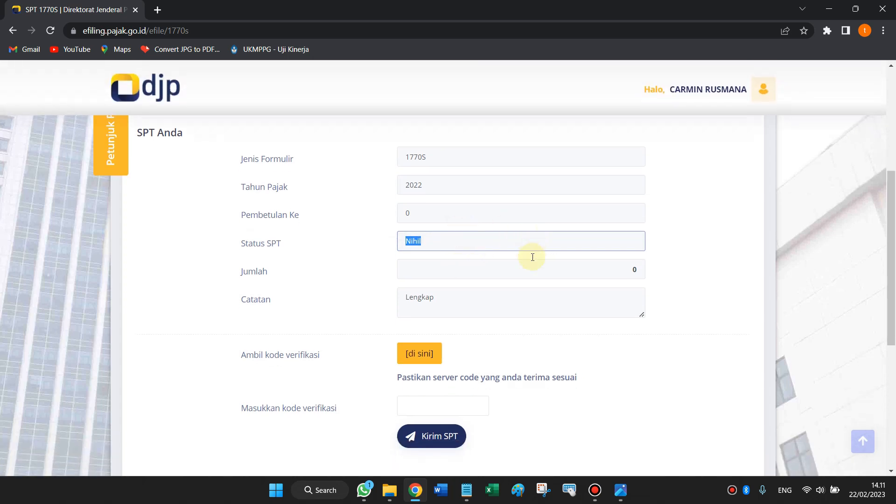
{"action": "scroll", "coordinate": [410, 243], "scroll_direction": "down", "scroll_amount": 1}
{"action": "left_click_drag", "start_coordinate": [406, 250], "coordinate": [458, 250]}
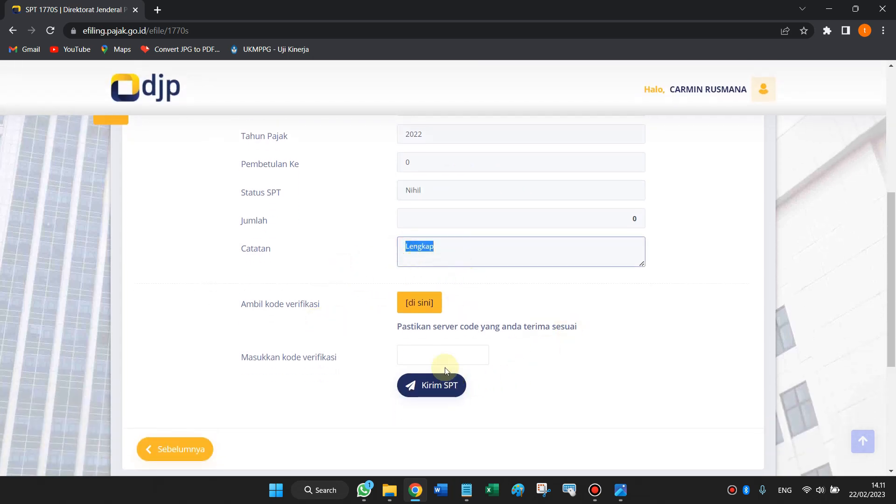
{"action": "left_click", "coordinate": [413, 353]}
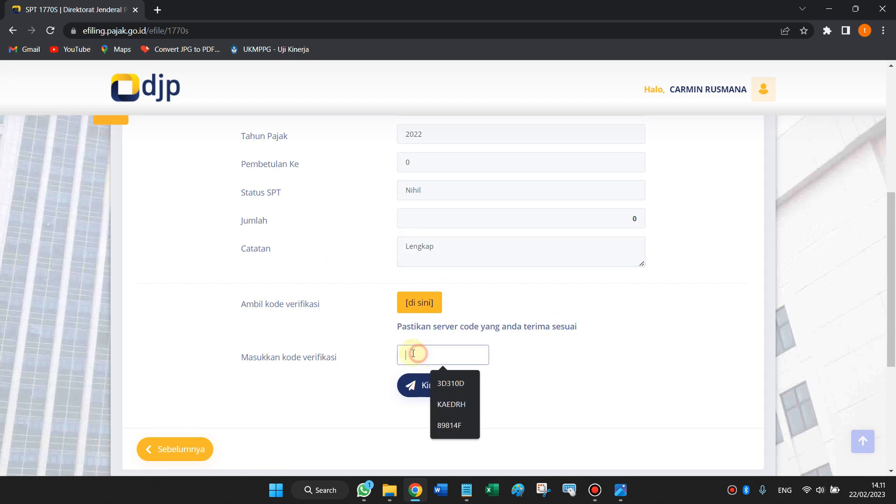
{"action": "left_click", "coordinate": [518, 369]}
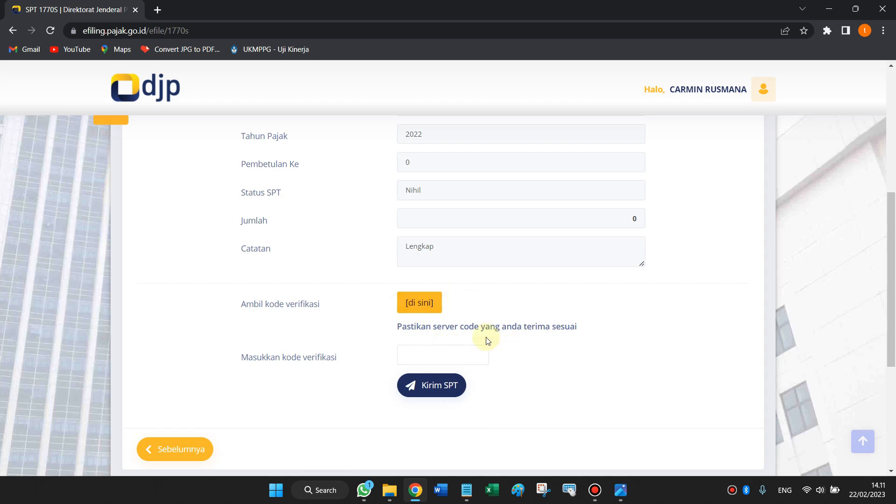
Request the SPT verification code with email as the delivery method and acknowledge the sent-token confirmation.
{"action": "left_click", "coordinate": [422, 354]}
{"action": "left_click", "coordinate": [506, 295]}
{"action": "left_click", "coordinate": [421, 304]}
{"action": "left_click", "coordinate": [421, 304]}
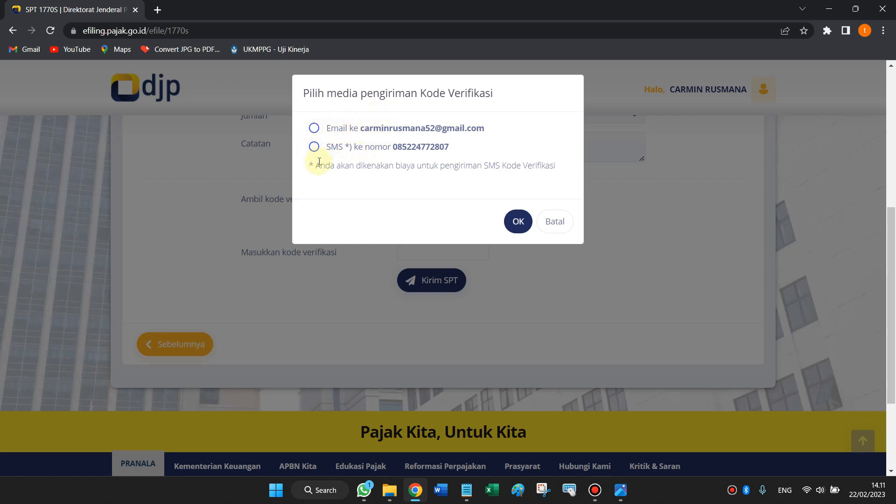
{"action": "left_click", "coordinate": [314, 128]}
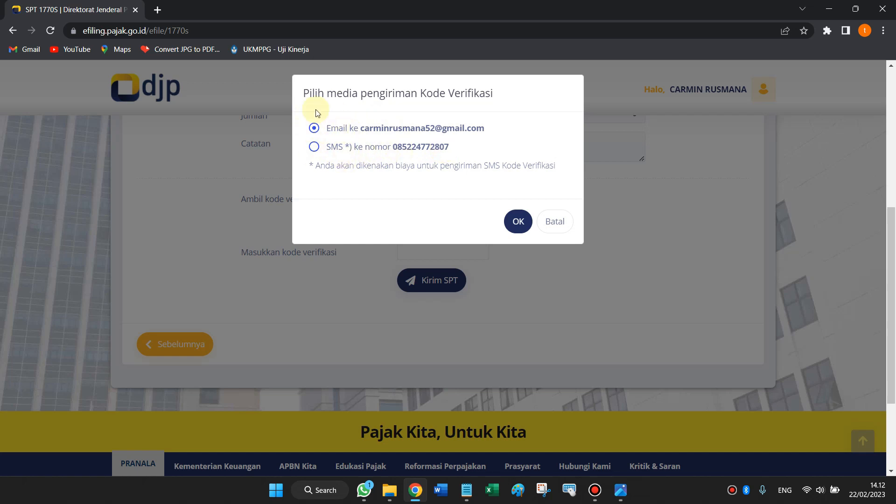
{"action": "left_click", "coordinate": [518, 223]}
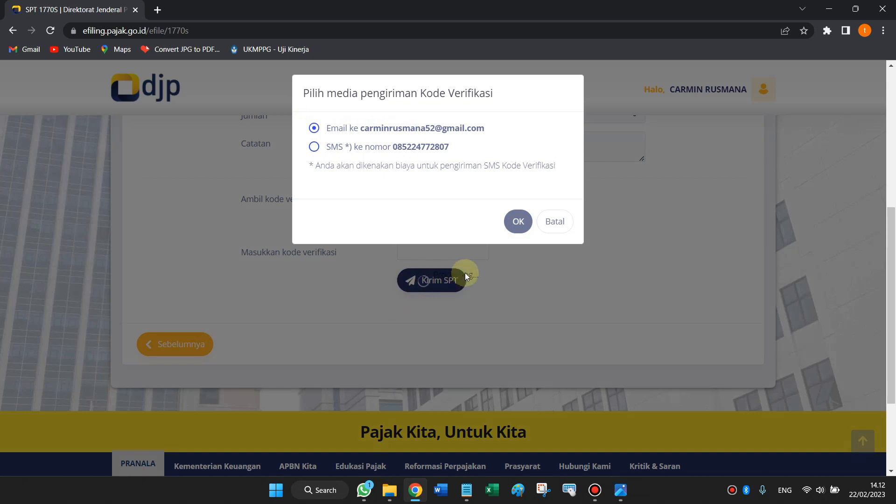
{"action": "left_click", "coordinate": [517, 221]}
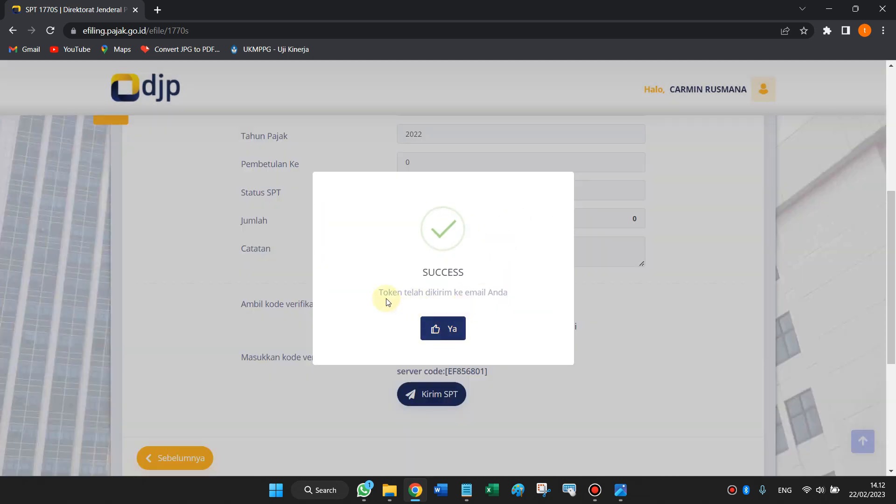
{"action": "left_click", "coordinate": [444, 328]}
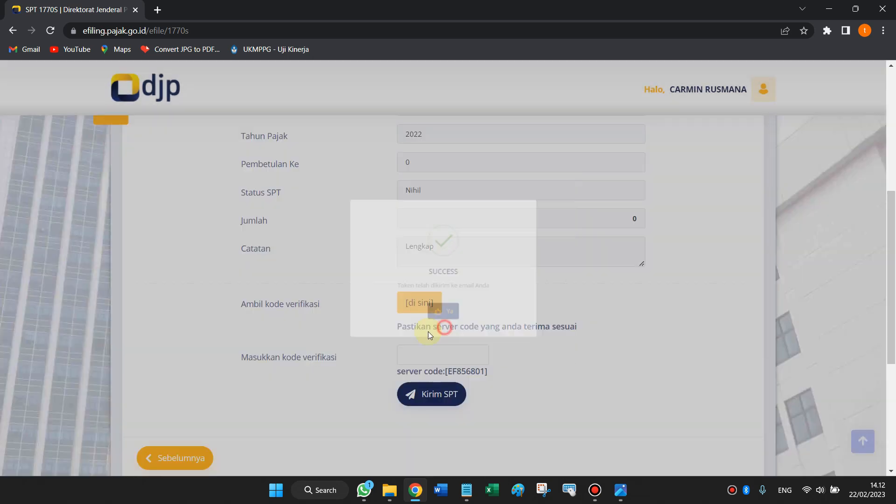
Switch to Gmail in a new browser tab and copy the code from the newest [e-Filing] Kode Verifikasi email.
{"action": "left_click", "coordinate": [415, 354]}
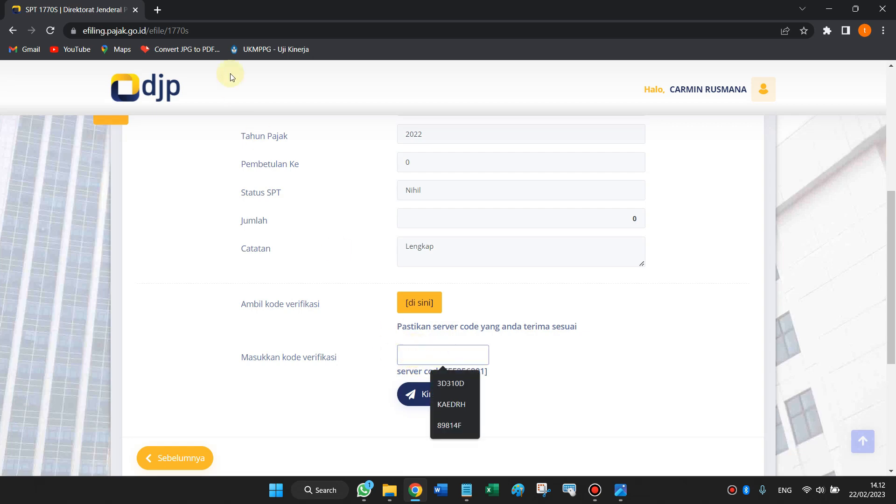
{"action": "left_click", "coordinate": [157, 9]}
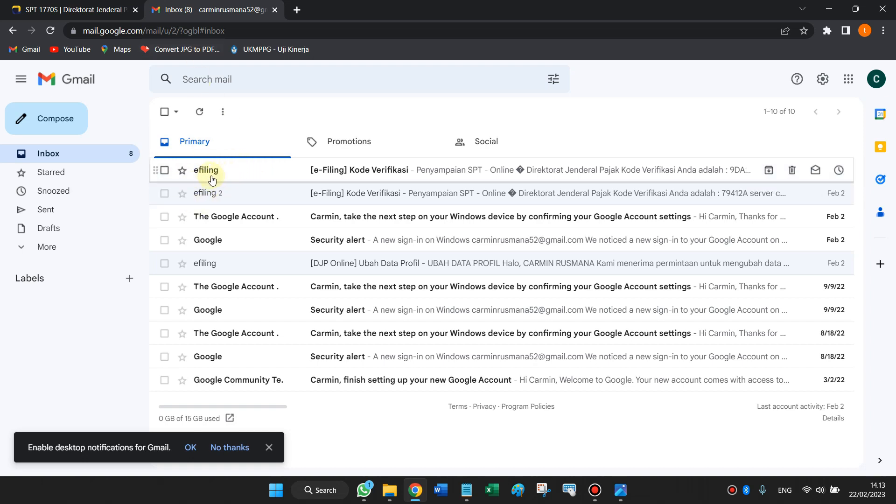
{"action": "left_click", "coordinate": [276, 176]}
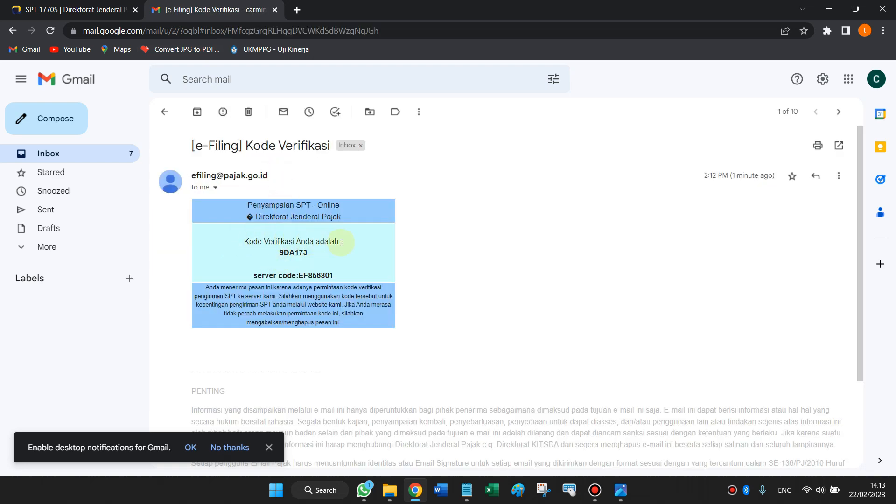
{"action": "double_click", "coordinate": [290, 253]}
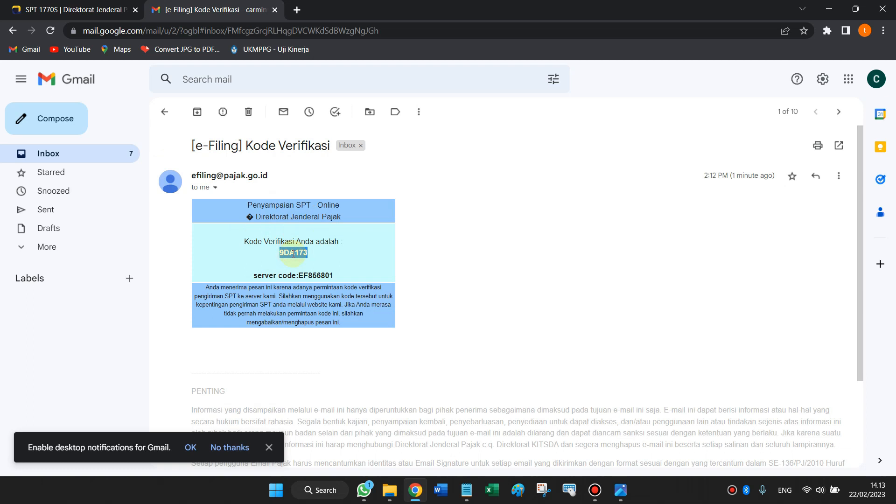
Return to the SPT 1770S Kirim page and enter the emailed verification code in the Masukkan kode verifikasi field.
{"action": "left_click", "coordinate": [70, 9]}
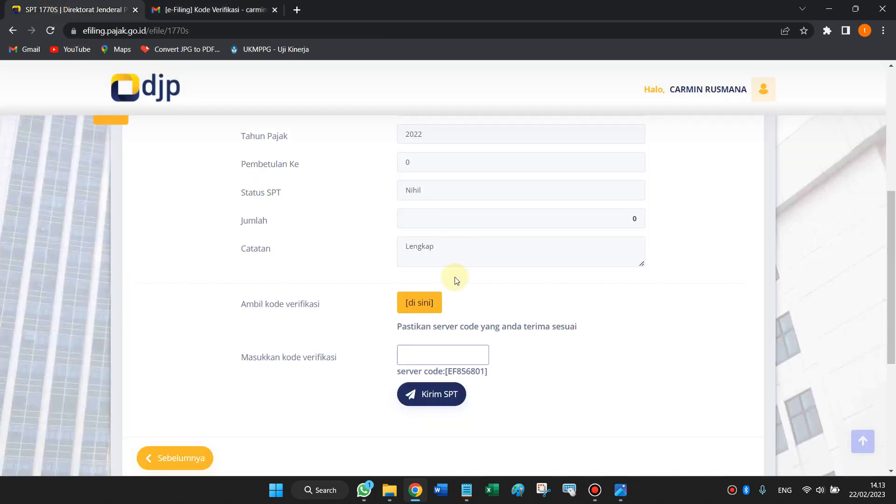
{"action": "left_click", "coordinate": [411, 345]}
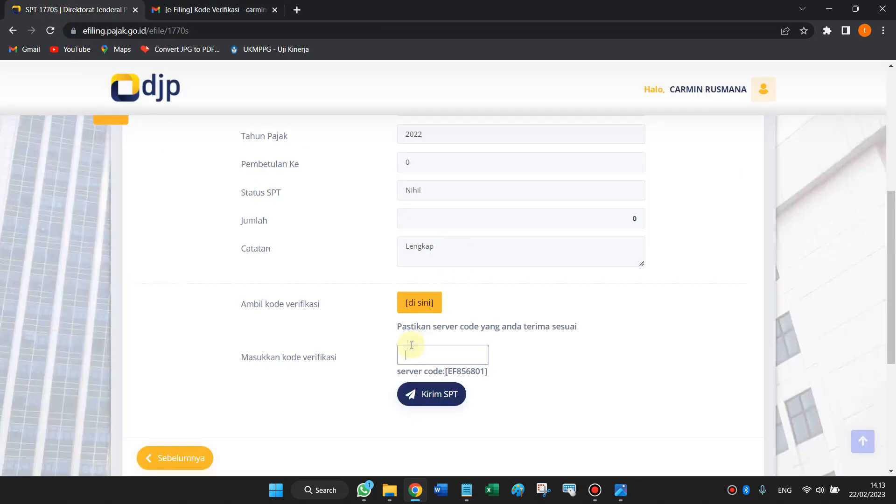
{"action": "left_click", "coordinate": [436, 356]}
{"action": "scroll", "coordinate": [582, 354], "scroll_direction": "down", "scroll_amount": 1}
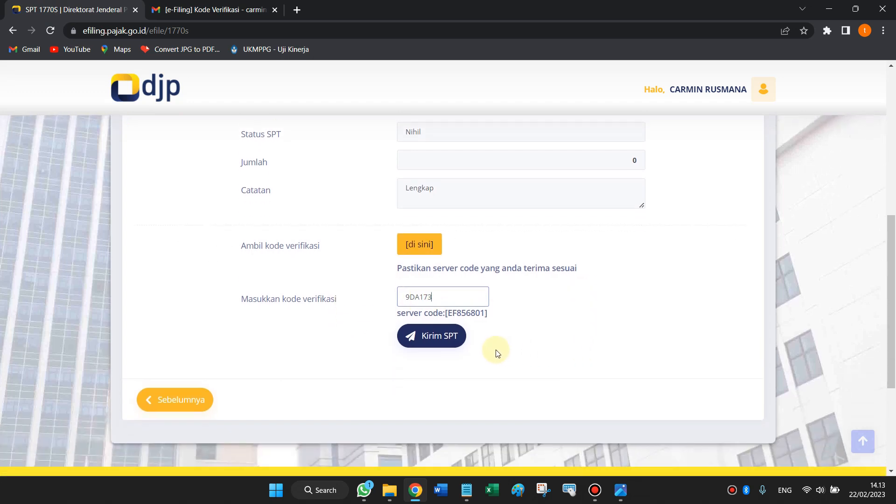
{"action": "scroll", "coordinate": [496, 354], "scroll_direction": "up", "scroll_amount": 1}
Submit the SPT, dismissing the PTKP information notice, and rate the service as Puas.
{"action": "left_click", "coordinate": [437, 398]}
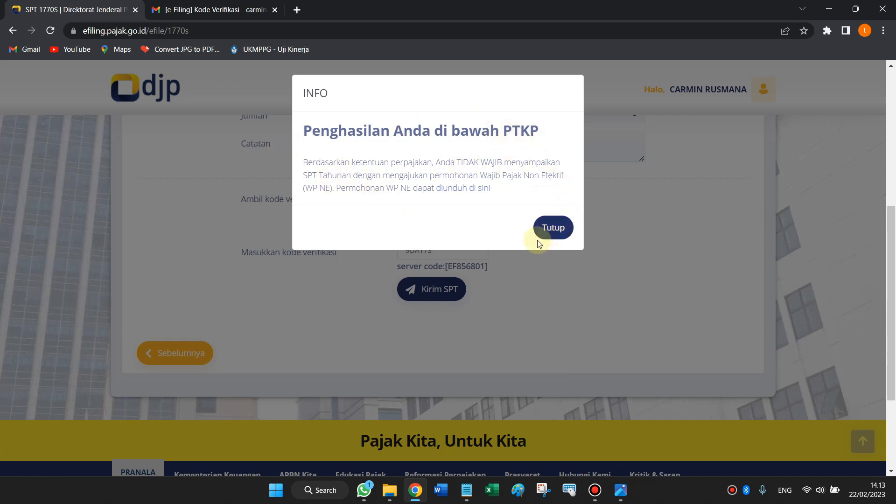
{"action": "left_click", "coordinate": [554, 230]}
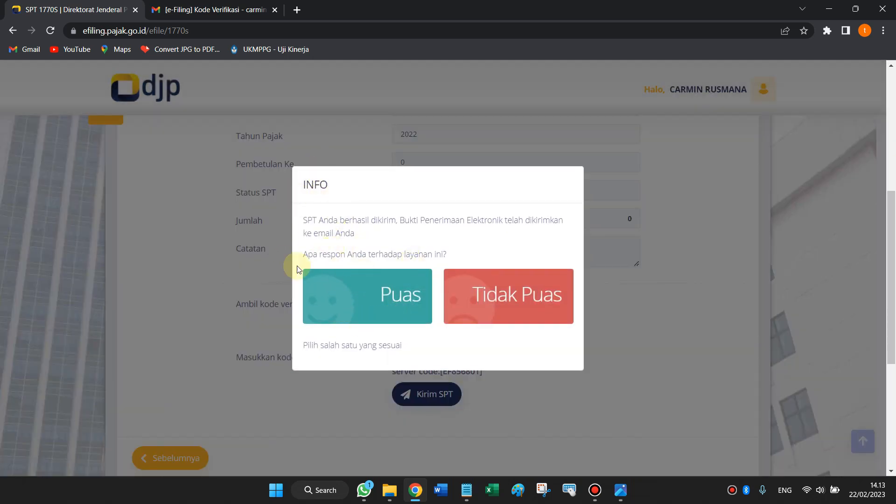
{"action": "left_click_drag", "start_coordinate": [308, 222], "coordinate": [434, 236]}
{"action": "left_click", "coordinate": [413, 254]}
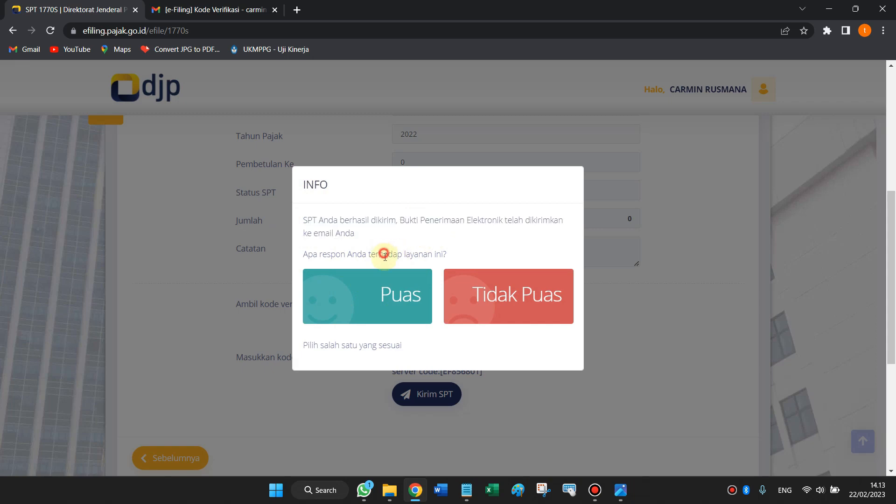
{"action": "left_click", "coordinate": [391, 296]}
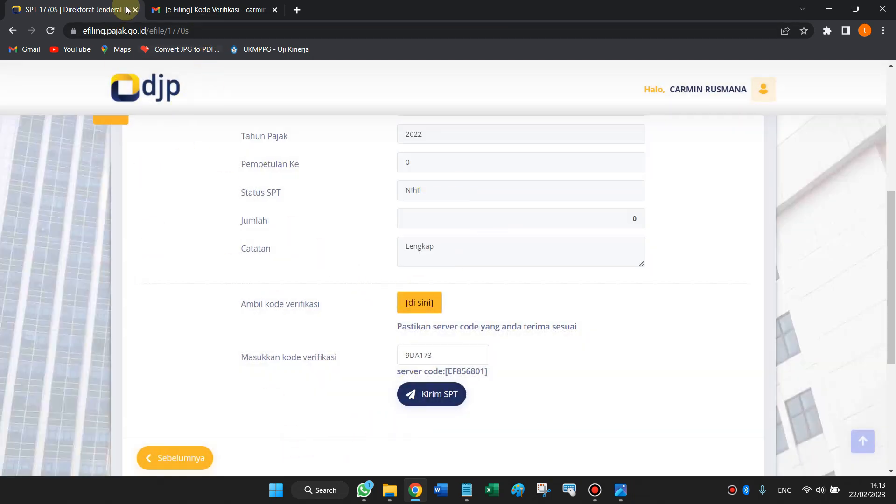
Go to the Arsip SPT list and check the tax period, Pembetulan and status of the 2022 1770S entry.
{"action": "scroll", "coordinate": [199, 363], "scroll_direction": "down", "scroll_amount": 2}
{"action": "scroll", "coordinate": [200, 324], "scroll_direction": "up", "scroll_amount": 4}
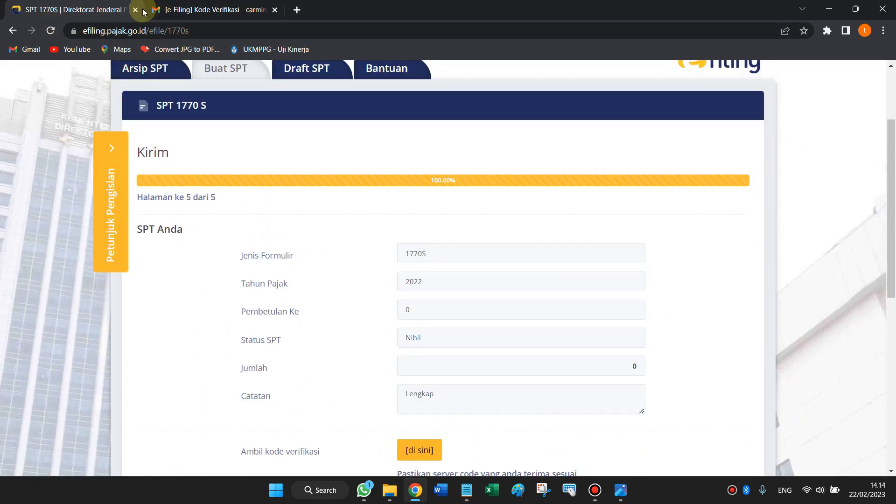
{"action": "left_click", "coordinate": [201, 9]}
{"action": "left_click", "coordinate": [86, 10]}
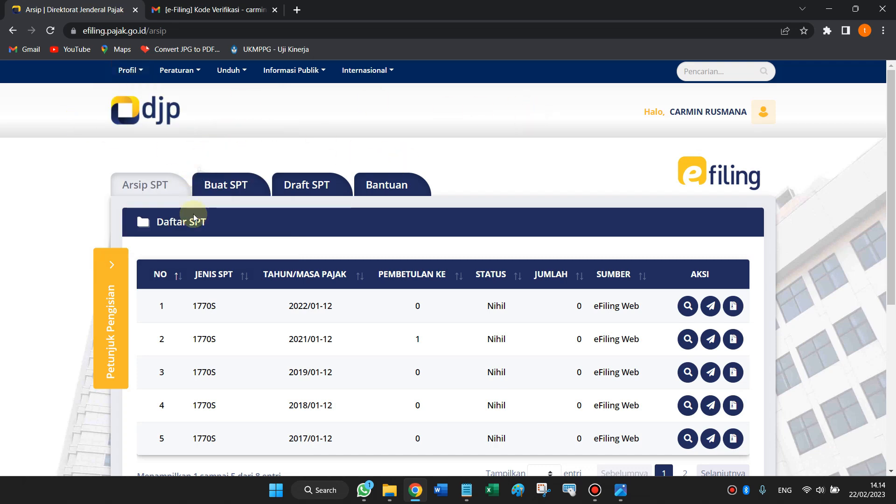
{"action": "scroll", "coordinate": [261, 254], "scroll_direction": "down", "scroll_amount": 1}
{"action": "scroll", "coordinate": [261, 255], "scroll_direction": "down", "scroll_amount": 1}
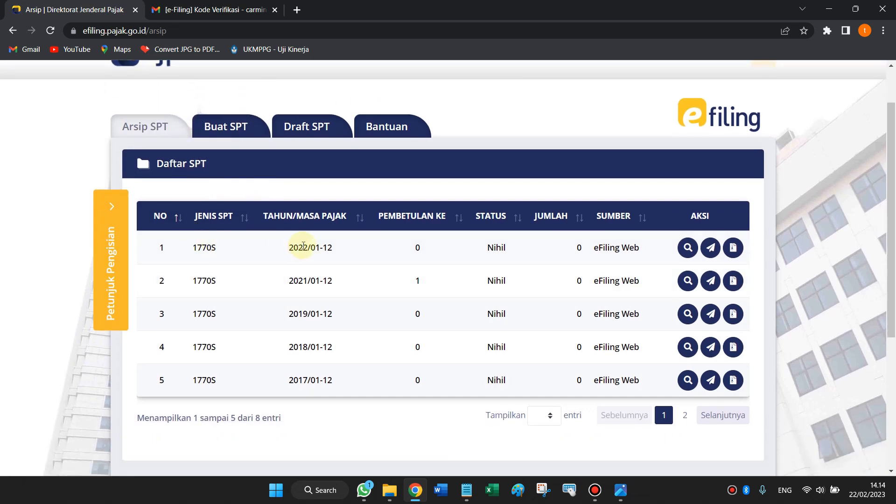
{"action": "left_click_drag", "start_coordinate": [291, 248], "coordinate": [343, 256]}
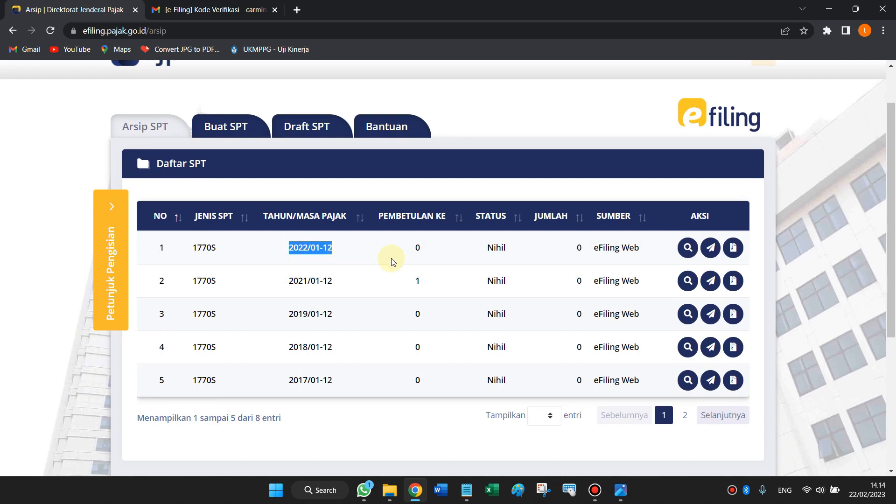
{"action": "left_click", "coordinate": [311, 253]}
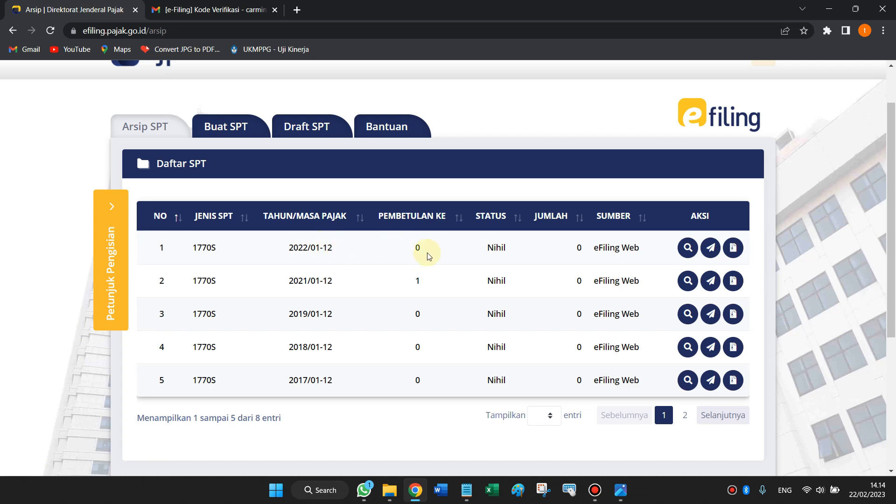
{"action": "scroll", "coordinate": [427, 253], "scroll_direction": "up", "scroll_amount": 2}
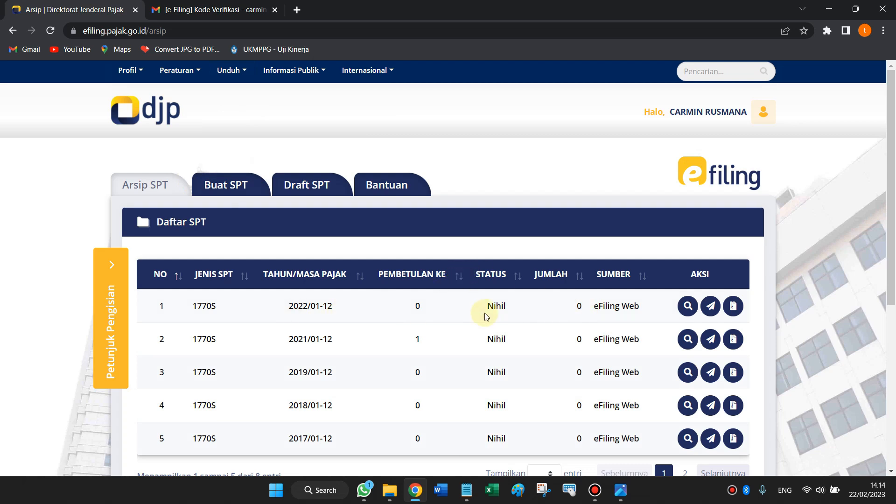
Open the archived 2022 SPT 1770S and review its Identitas and Induk sections.
{"action": "left_click", "coordinate": [687, 307]}
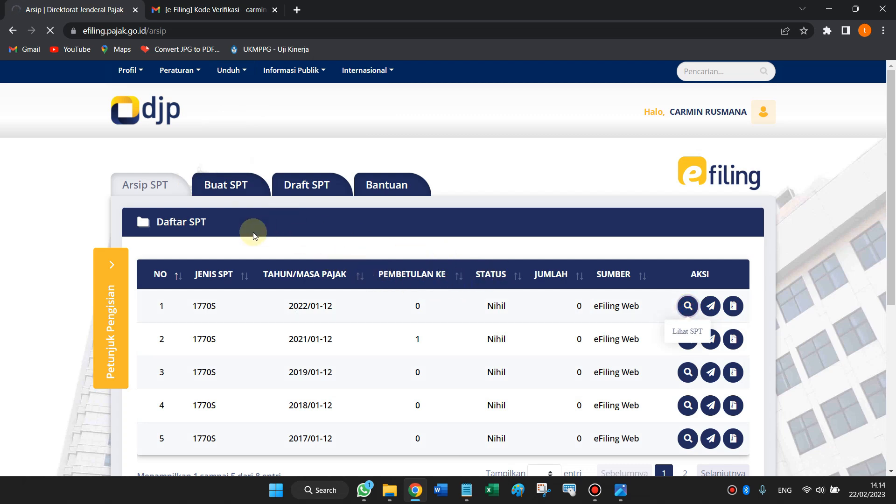
{"action": "scroll", "coordinate": [308, 251], "scroll_direction": "down", "scroll_amount": 1}
{"action": "scroll", "coordinate": [244, 237], "scroll_direction": "up", "scroll_amount": 1}
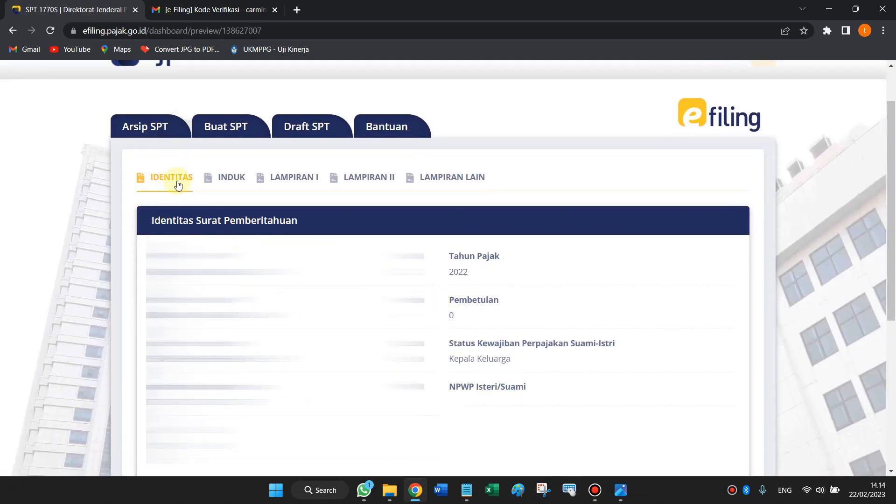
{"action": "left_click", "coordinate": [237, 177]}
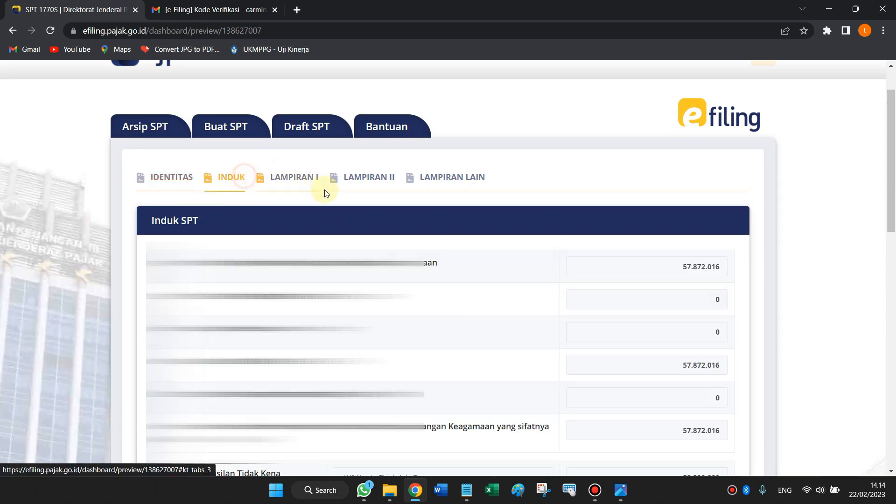
{"action": "scroll", "coordinate": [484, 276], "scroll_direction": "down", "scroll_amount": 4}
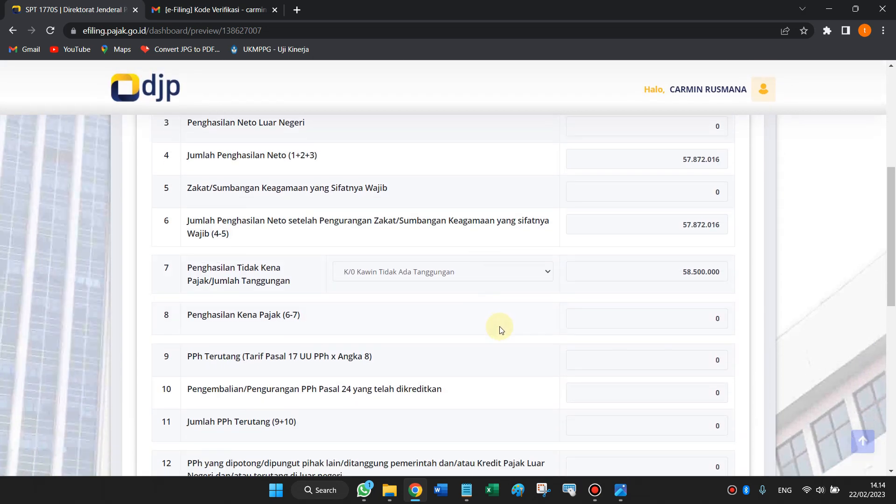
{"action": "scroll", "coordinate": [499, 332], "scroll_direction": "down", "scroll_amount": 4}
{"action": "scroll", "coordinate": [495, 334], "scroll_direction": "up", "scroll_amount": 5}
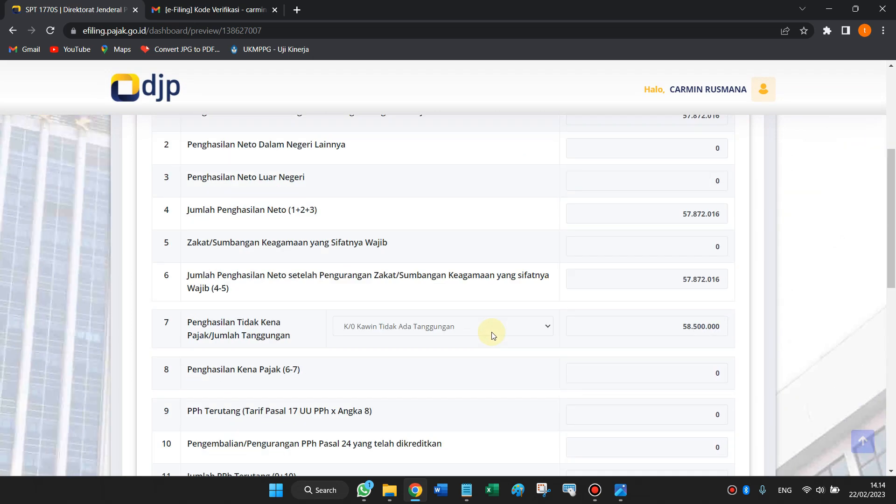
{"action": "scroll", "coordinate": [443, 319], "scroll_direction": "up", "scroll_amount": 4}
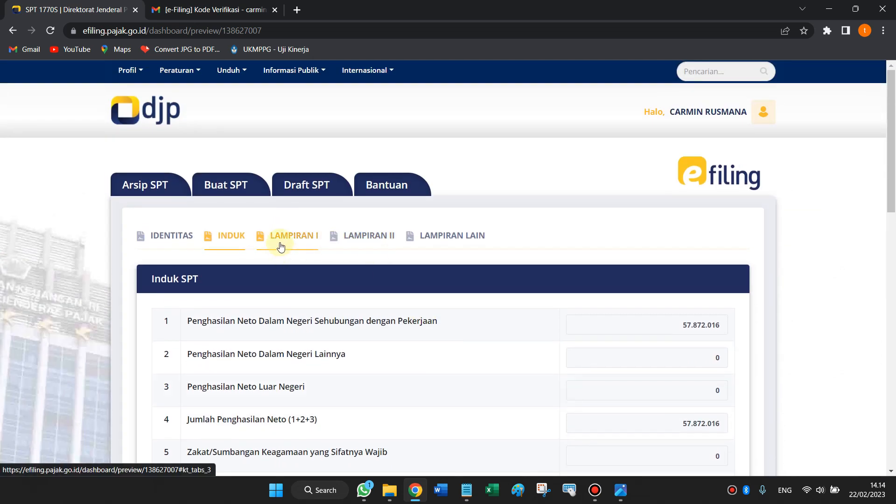
Look through the Lampiran I, Lampiran II and Lampiran Lain sections of the archived 2022 SPT.
{"action": "left_click", "coordinate": [280, 243]}
{"action": "left_click", "coordinate": [366, 242]}
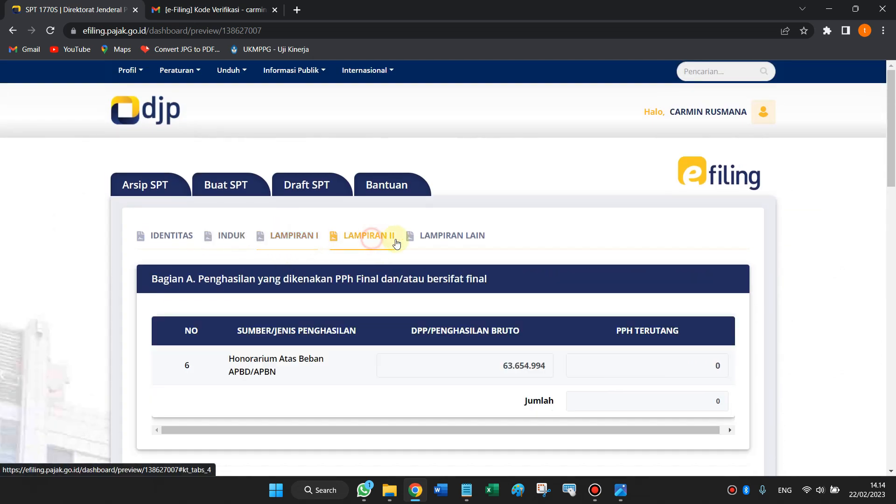
{"action": "left_click", "coordinate": [457, 246]}
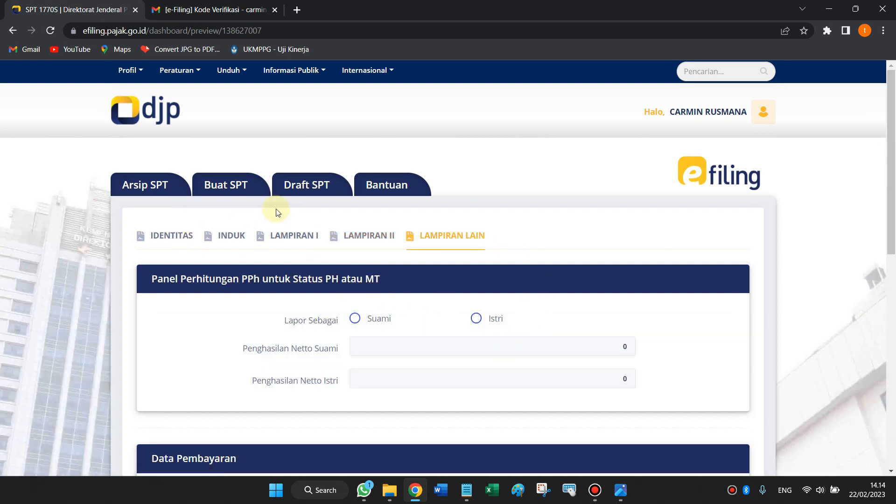
Return to Arsip SPT and view the 2022 entry's Bukti Penerimaan Elektronik, checking its Tanggal Penyampaian before closing it.
{"action": "left_click", "coordinate": [163, 189]}
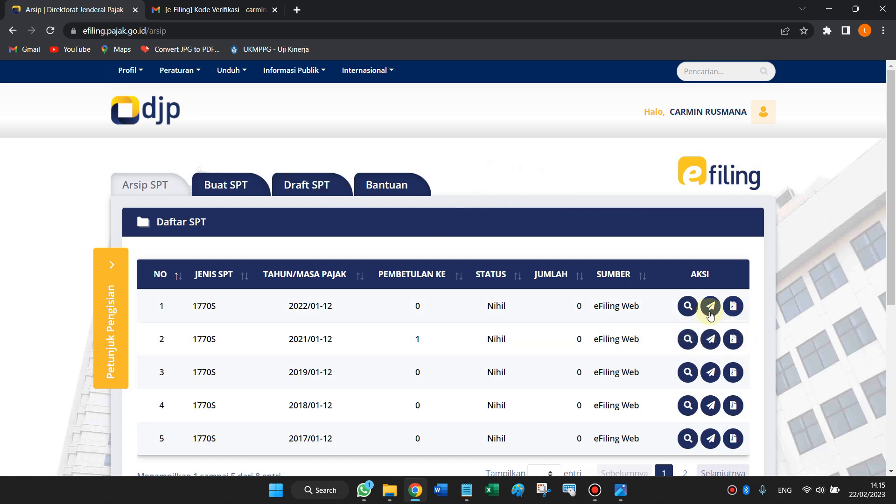
{"action": "left_click", "coordinate": [733, 308]}
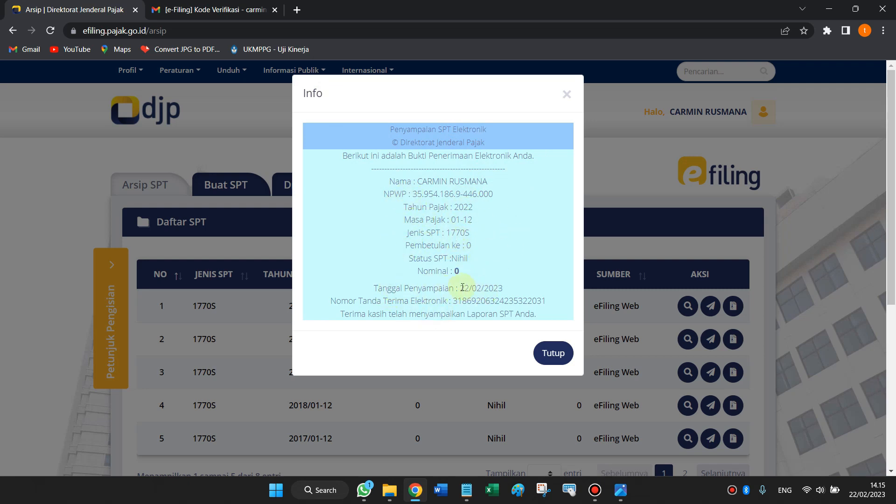
{"action": "left_click_drag", "start_coordinate": [459, 287], "coordinate": [503, 289]}
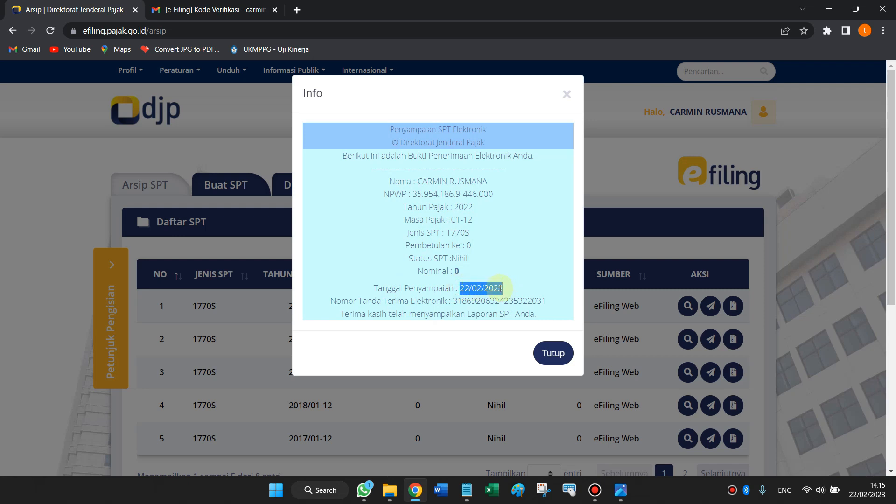
{"action": "left_click", "coordinate": [500, 288]}
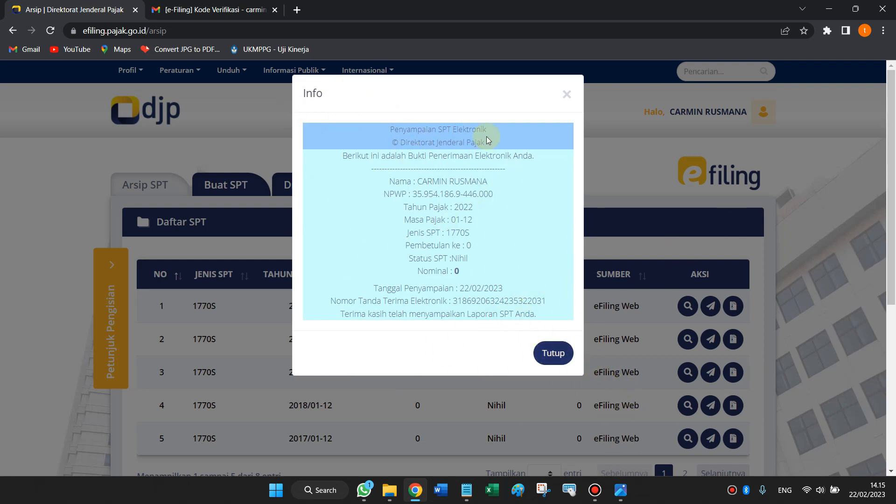
{"action": "left_click", "coordinate": [552, 353]}
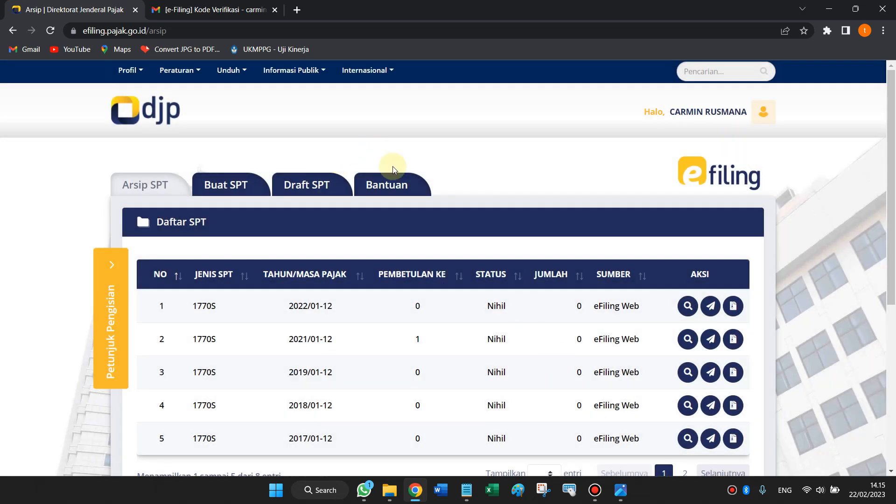